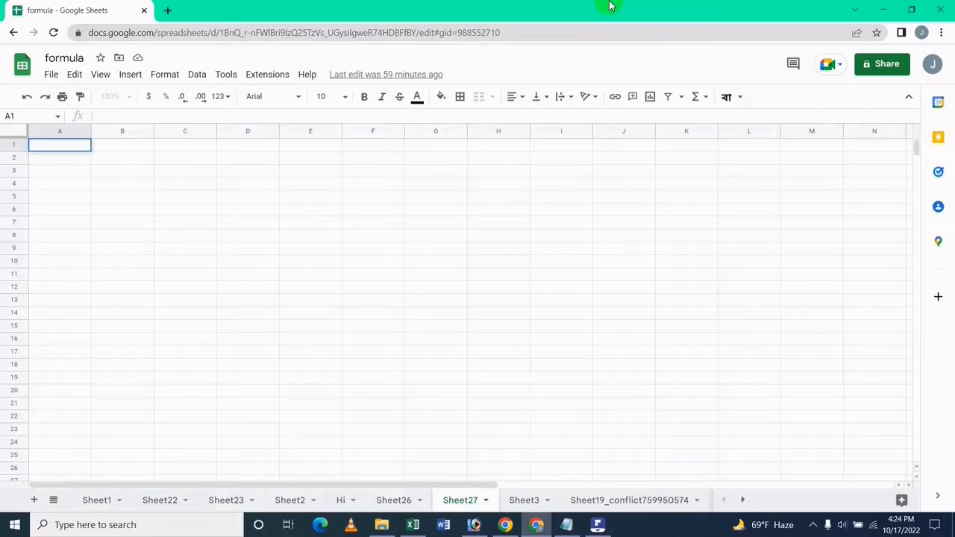
Step: Select the block C1:I3 on Sheet27 for the title area
{"action": "key", "text": "Right"}
{"action": "key", "text": "Right"}
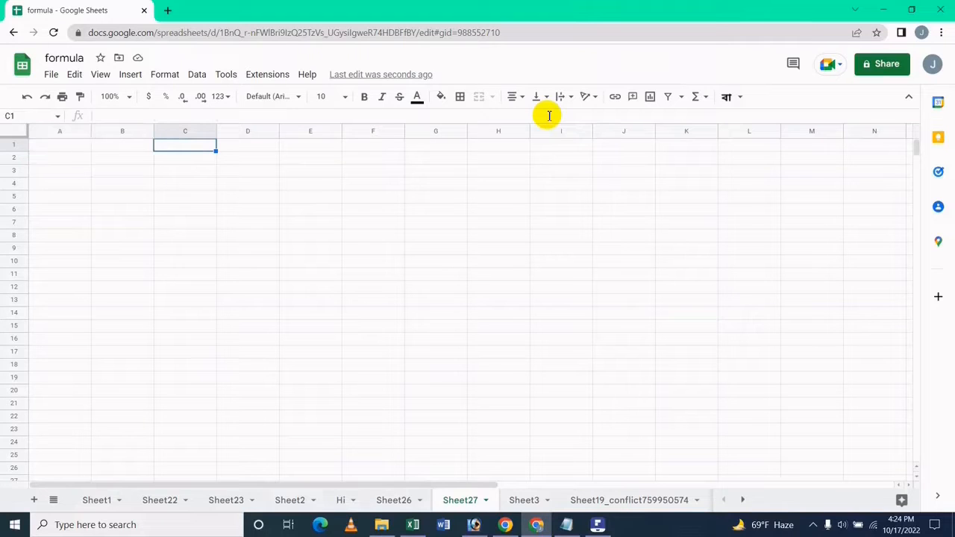
{"action": "key", "text": "shift+Down"}
{"action": "key", "text": "shift+Down"}
{"action": "key", "text": "shift+Right"}
{"action": "key", "text": "shift+Right"}
{"action": "key", "text": "shift+Right"}
{"action": "key", "text": "shift+Right"}
{"action": "key", "text": "shift+Right"}
{"action": "key", "text": "shift+Right"}
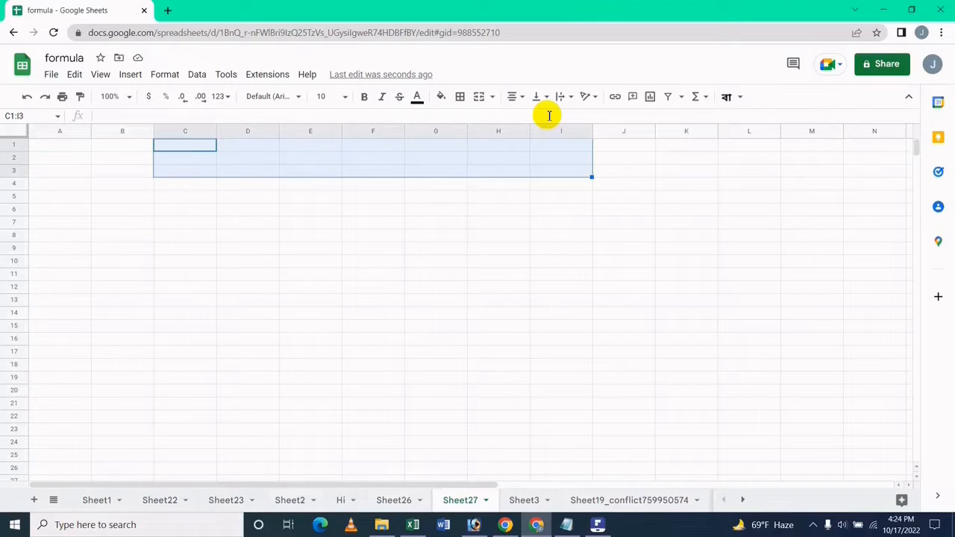
Step: Merge C1:I3 into one cell, checking the finished Sheet26 before returning to Sheet27
{"action": "left_click", "coordinate": [481, 98]}
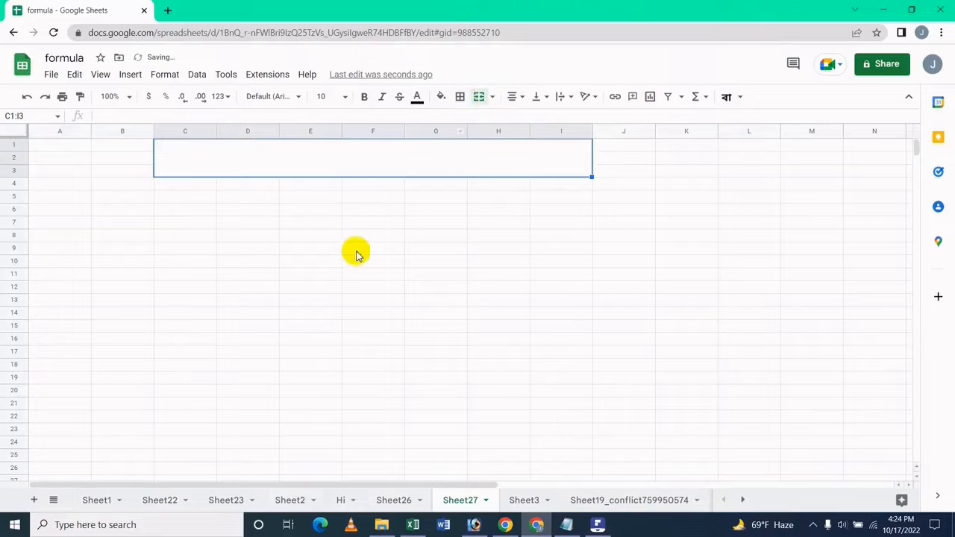
{"action": "left_click", "coordinate": [396, 500]}
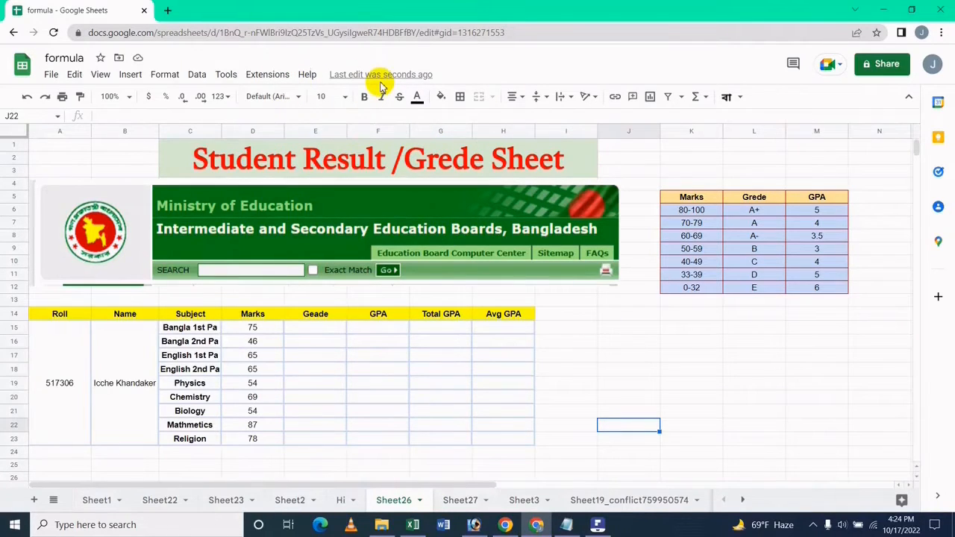
{"action": "left_click", "coordinate": [471, 500]}
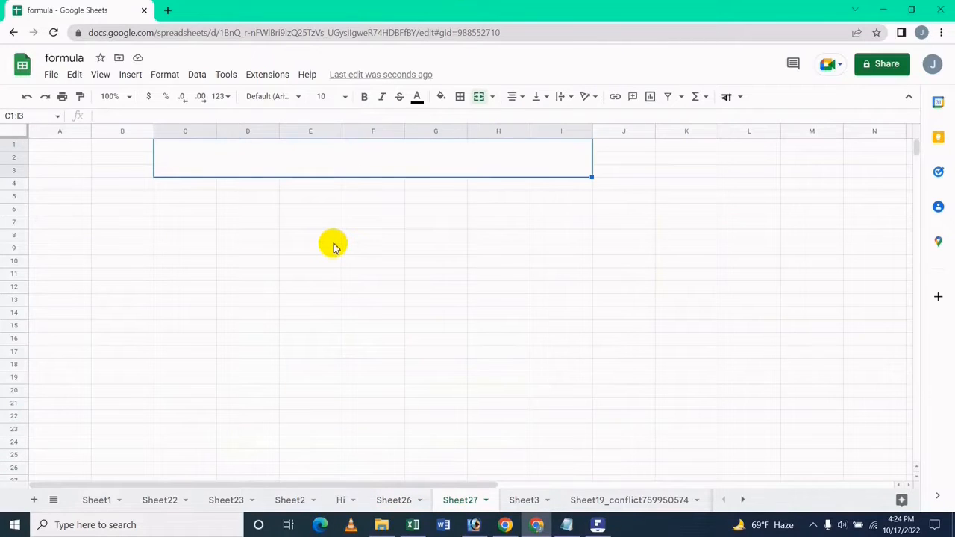
Step: Enter 'Student Result / Geade Sheet' in the merged cell and reselect it
{"action": "type", "text": "Stud"}
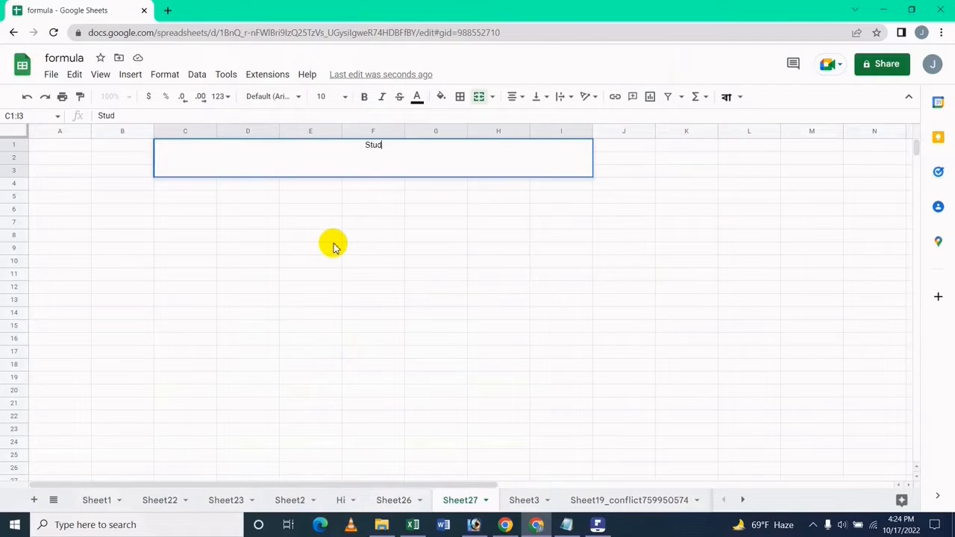
{"action": "type", "text": "ent Result / "}
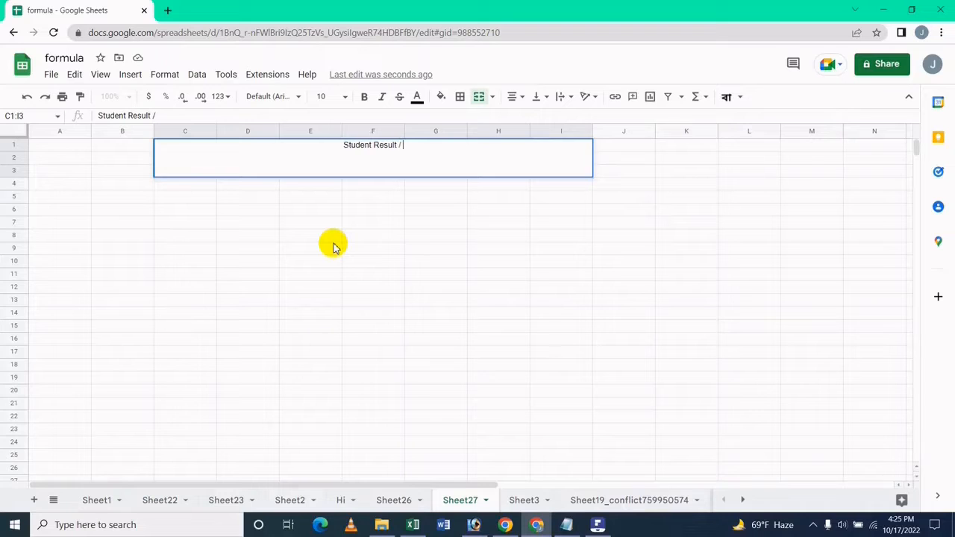
{"action": "type", "text": "Geade "}
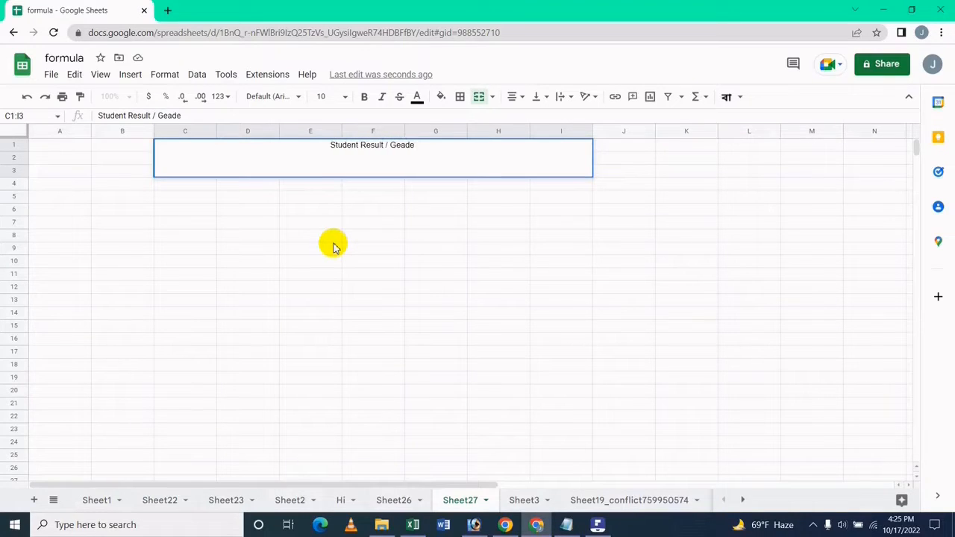
{"action": "type", "text": "Sheet"}
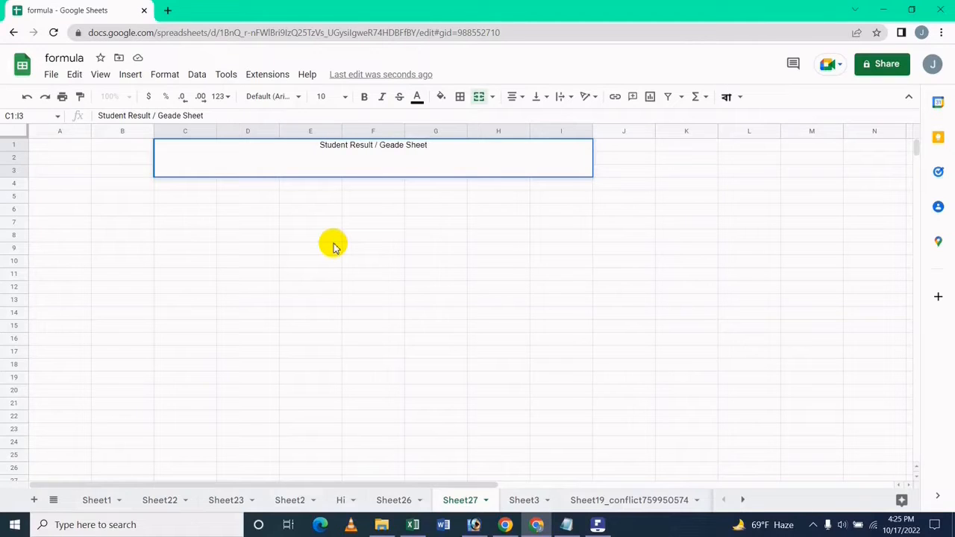
{"action": "key", "text": "Return"}
{"action": "key", "text": "Left"}
{"action": "key", "text": "Right"}
{"action": "key", "text": "Right"}
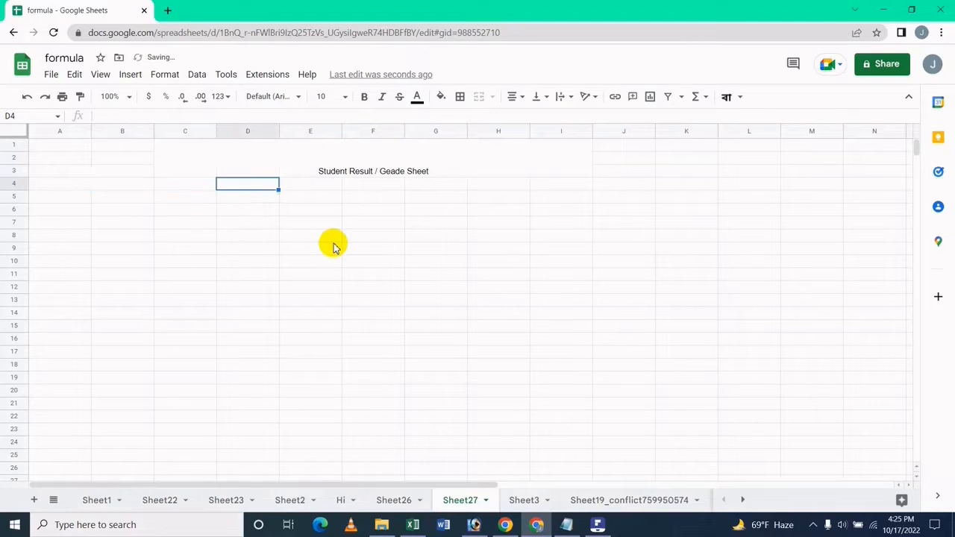
{"action": "key", "text": "Up"}
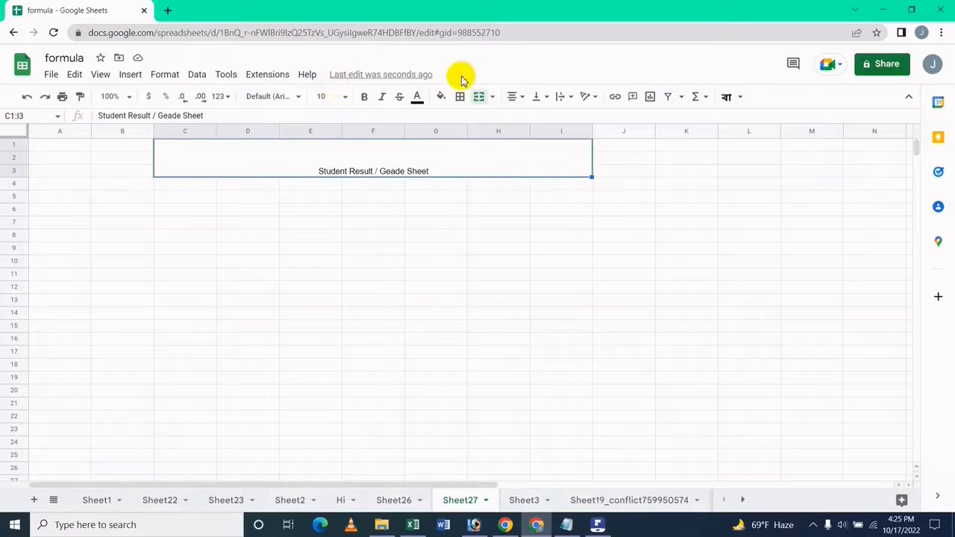
Step: Centre the title vertically in the merged C1:I3 cell
{"action": "left_click", "coordinate": [545, 101]}
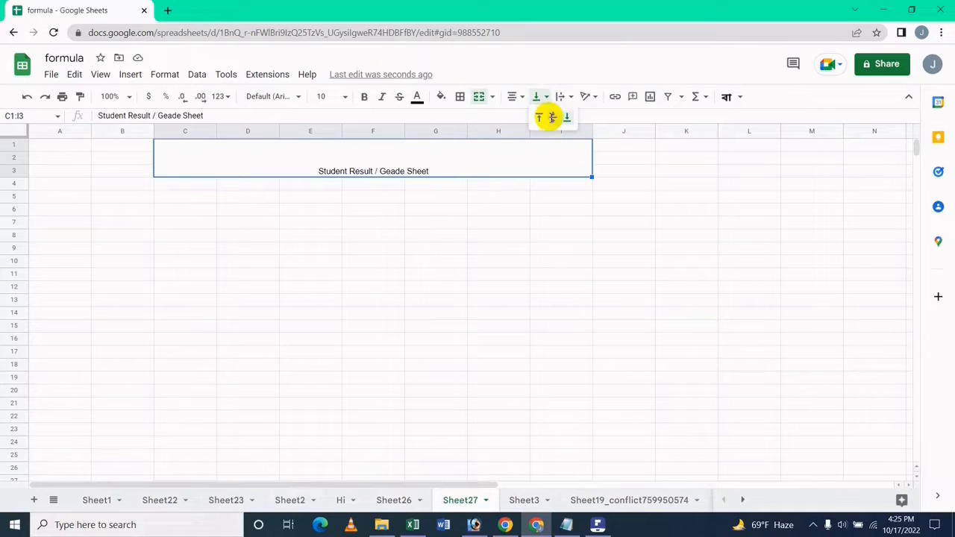
{"action": "left_click", "coordinate": [550, 117]}
{"action": "left_click", "coordinate": [507, 311]}
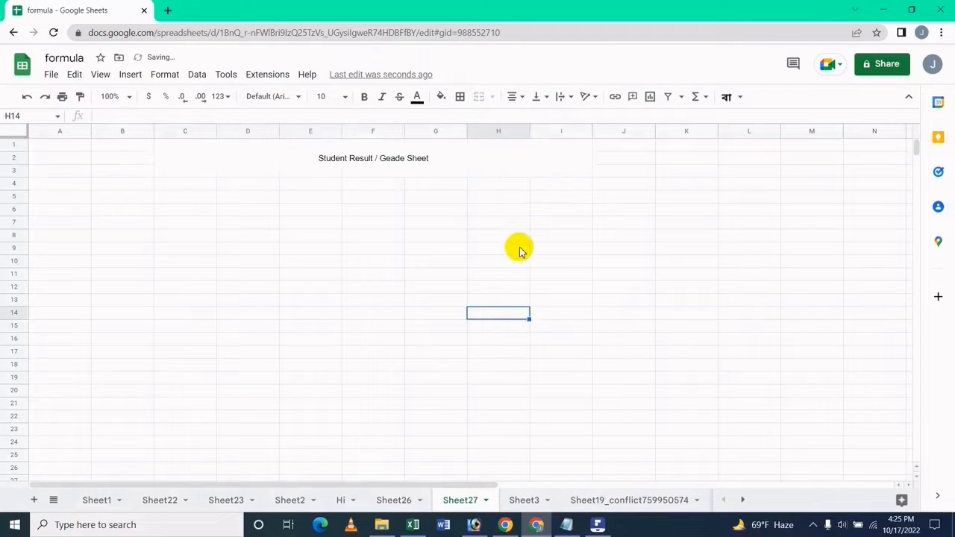
{"action": "left_click", "coordinate": [500, 169]}
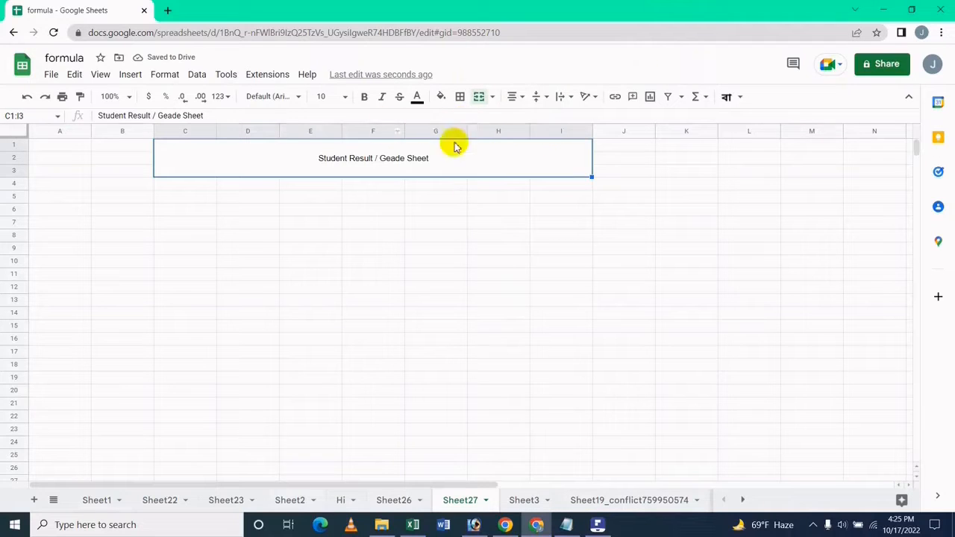
Step: Make the title bold, 36 pt, in the Tiro Bangla font
{"action": "left_click", "coordinate": [364, 100]}
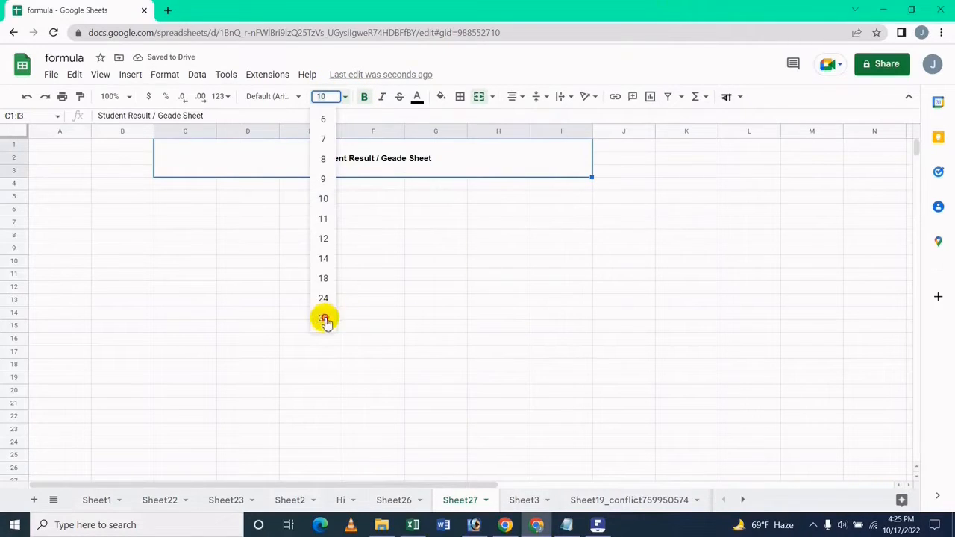
{"action": "left_click", "coordinate": [324, 316]}
{"action": "left_click", "coordinate": [257, 97]}
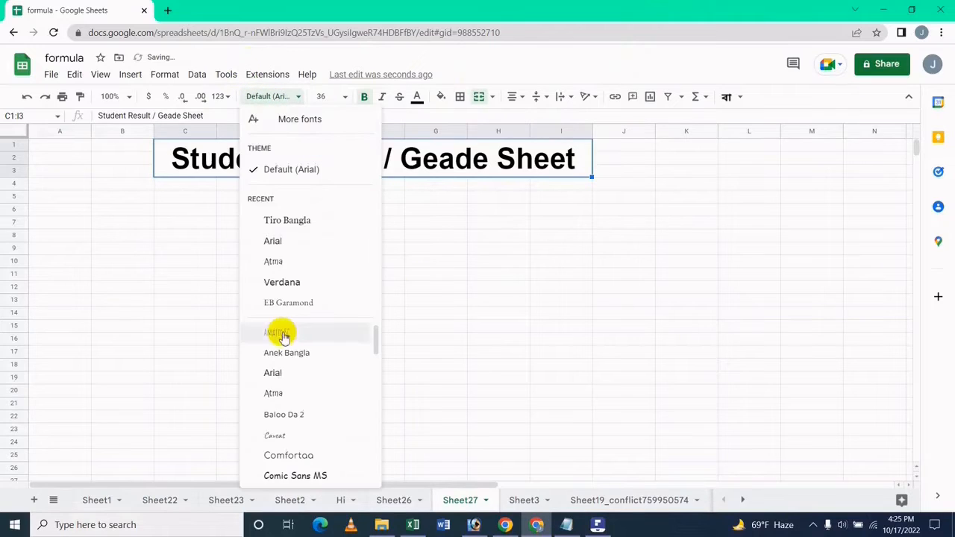
{"action": "left_click", "coordinate": [289, 222]}
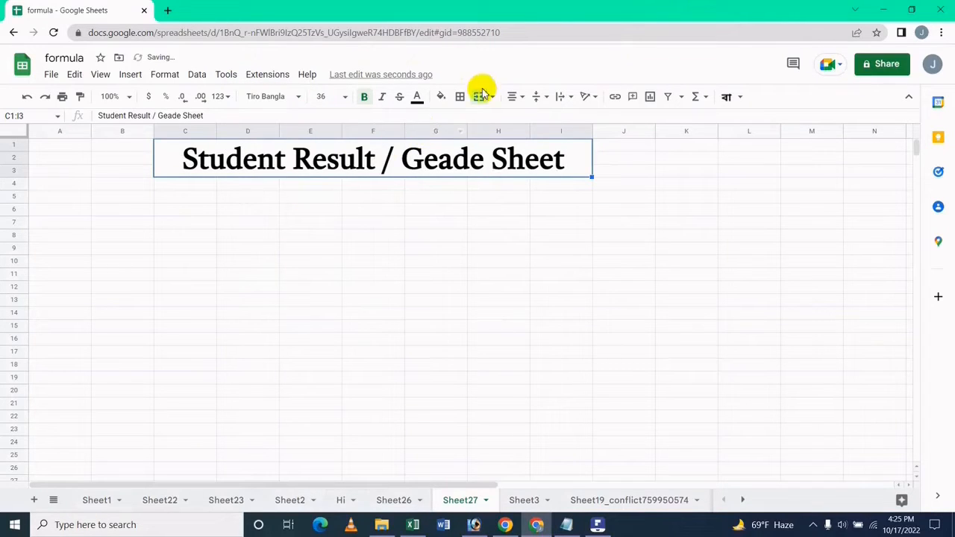
{"action": "left_click", "coordinate": [440, 99]}
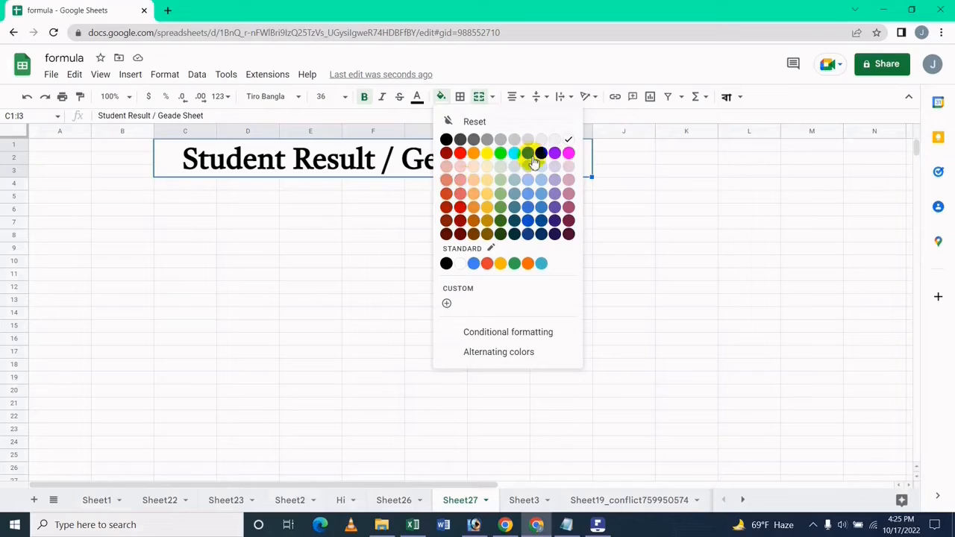
Step: Fill the title cell light yellow with dark red text, then select cell A4
{"action": "left_click", "coordinate": [486, 166]}
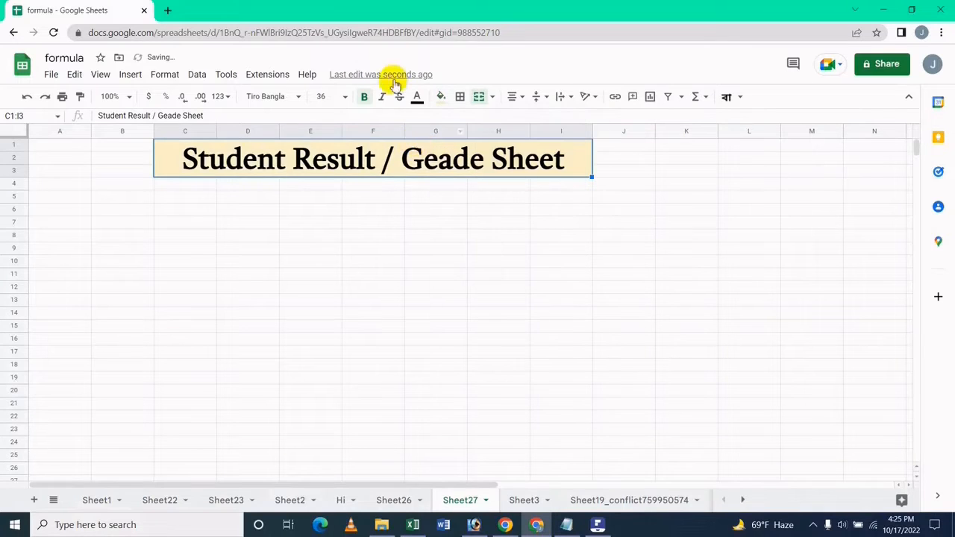
{"action": "left_click", "coordinate": [418, 97]}
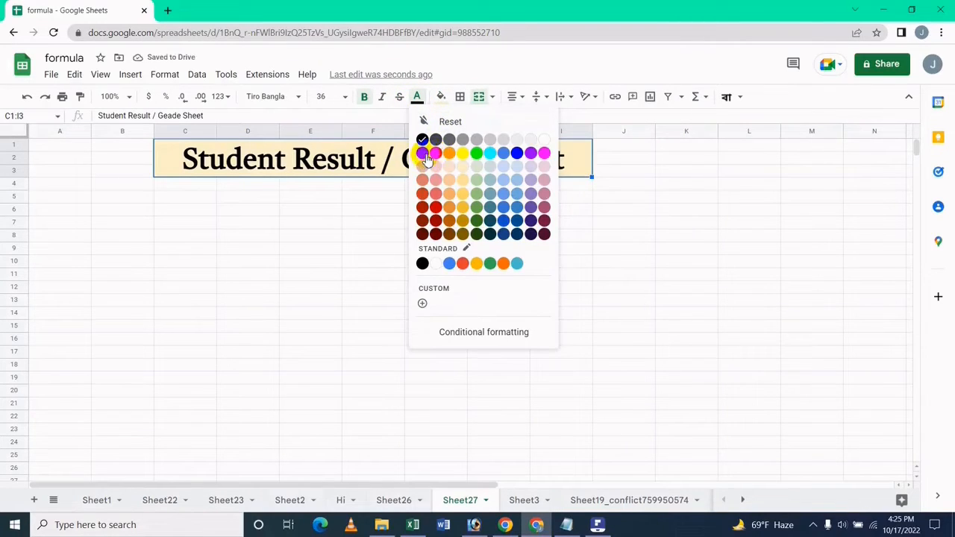
{"action": "left_click", "coordinate": [426, 159]}
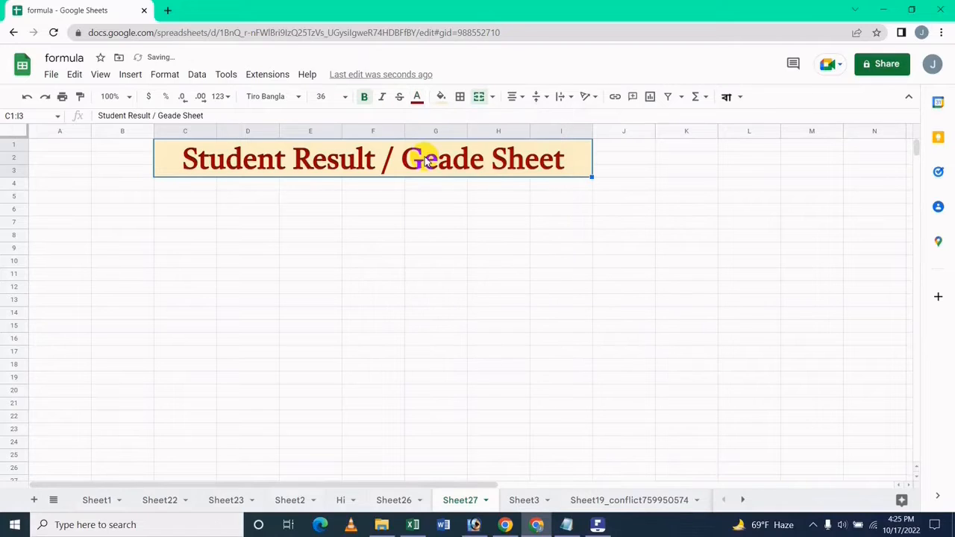
{"action": "left_click", "coordinate": [171, 185]}
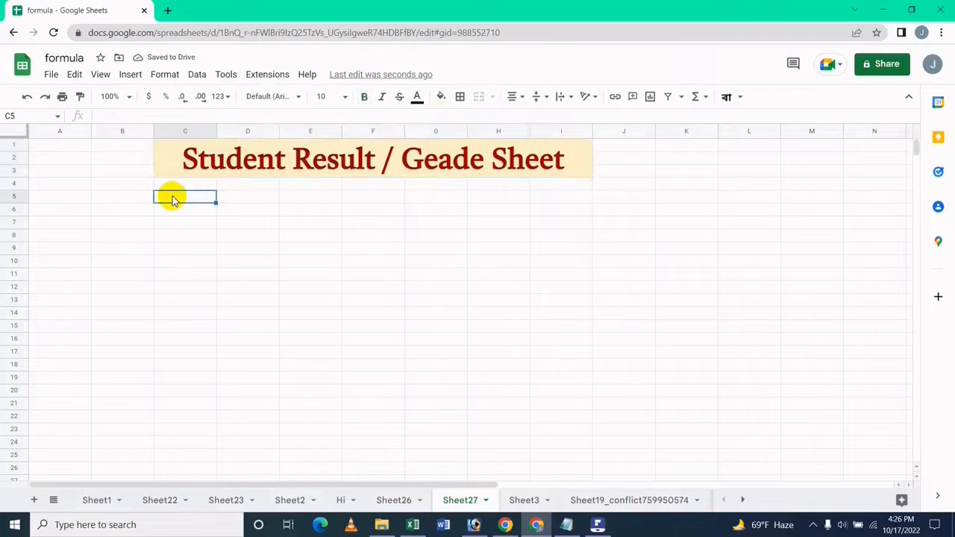
{"action": "key", "text": "Left"}
{"action": "key", "text": "Left"}
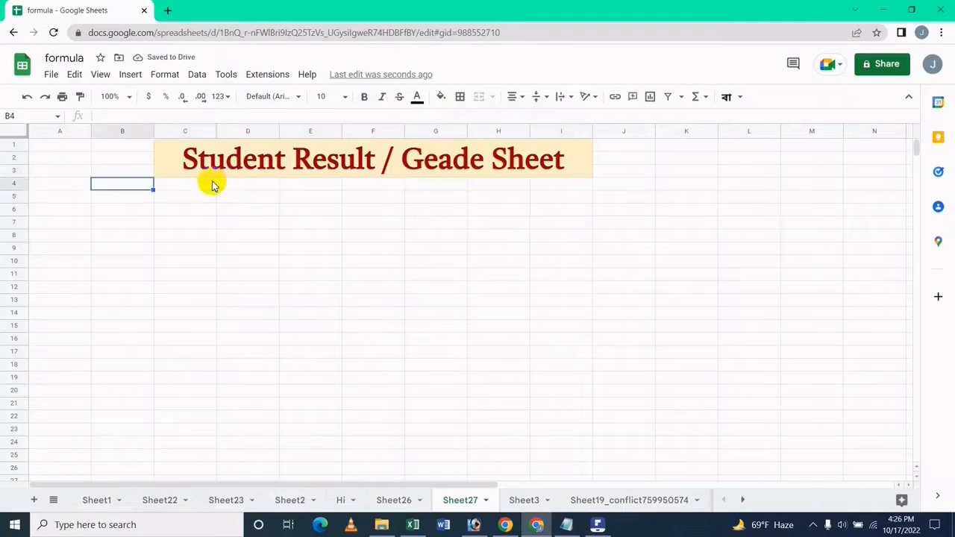
{"action": "key", "text": "Down"}
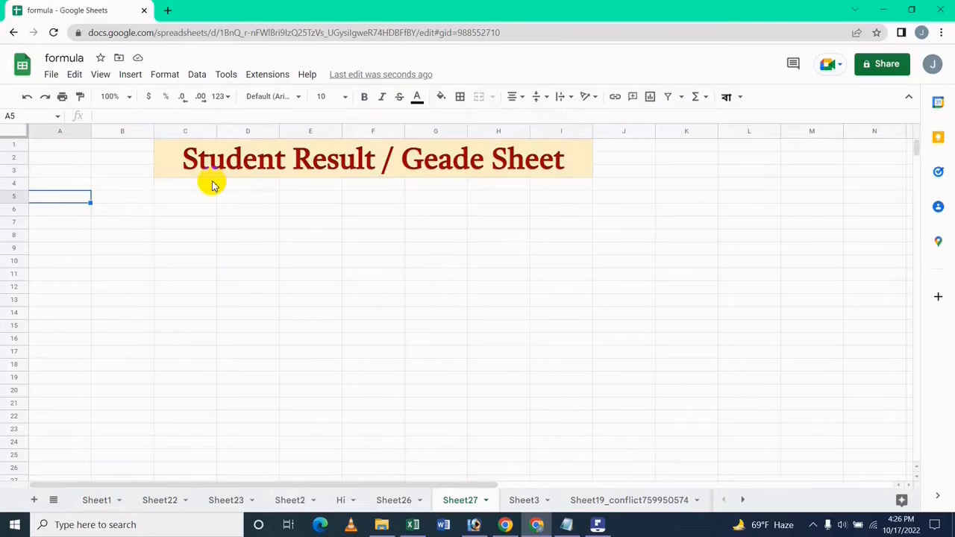
{"action": "key", "text": "Up"}
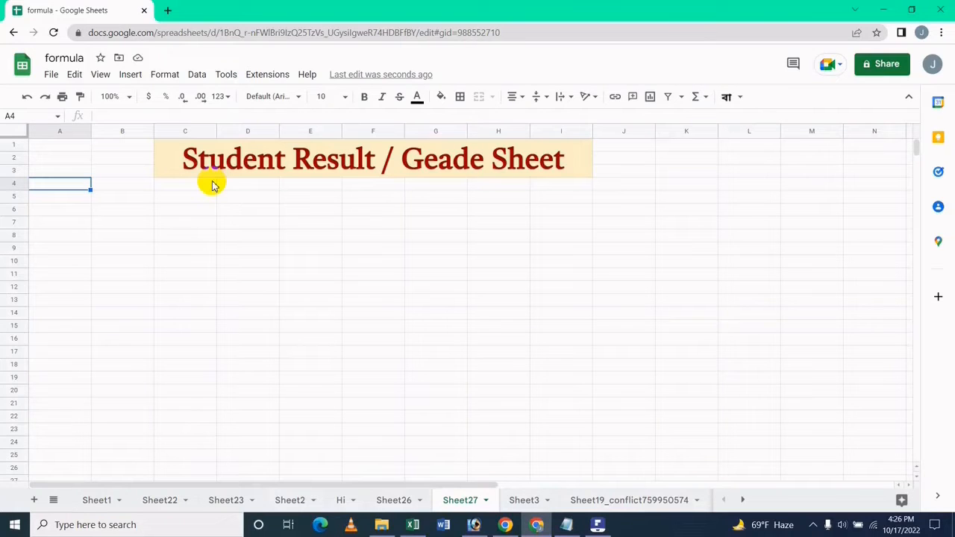
Step: Search 'bangladesh education board' in a new tab and open the Education Board Bangladesh home page
{"action": "left_click", "coordinate": [170, 11]}
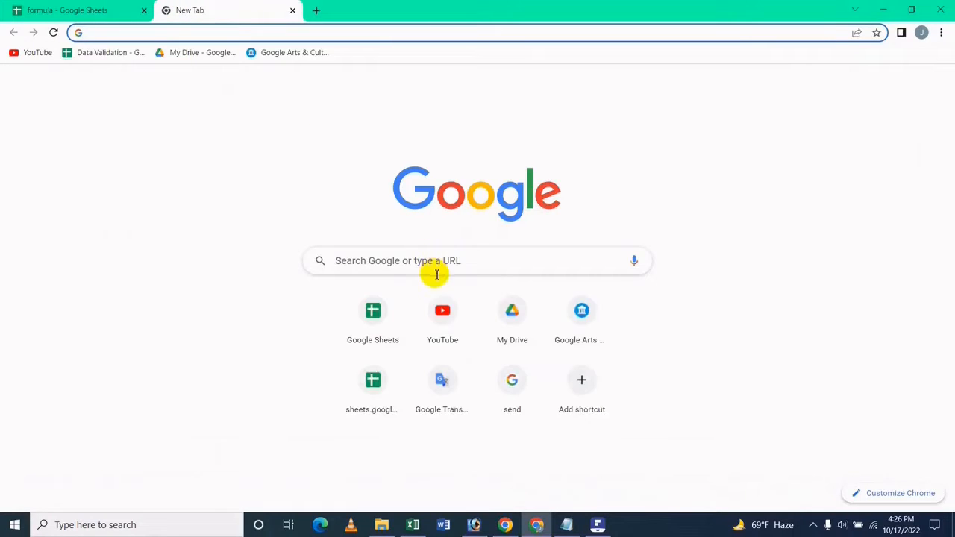
{"action": "left_click", "coordinate": [469, 264]}
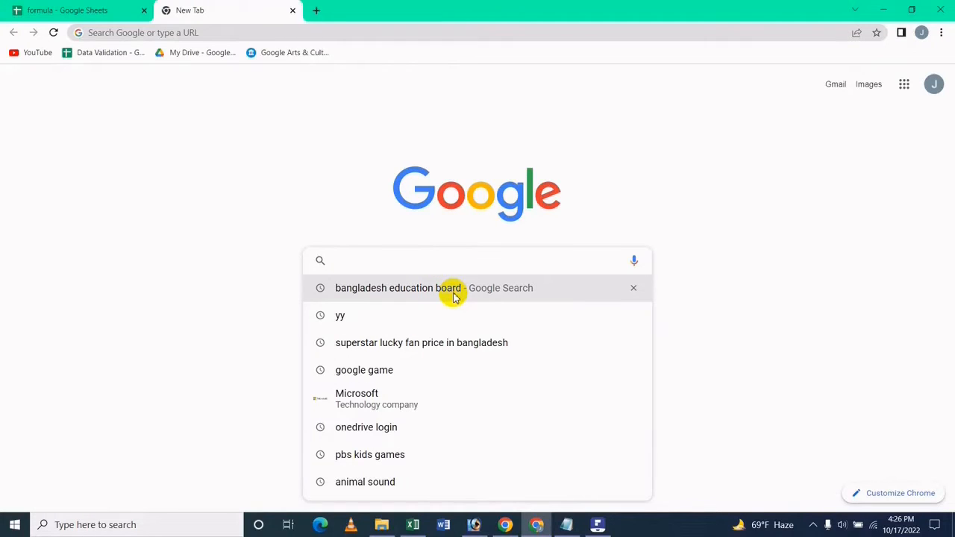
{"action": "left_click", "coordinate": [477, 289]}
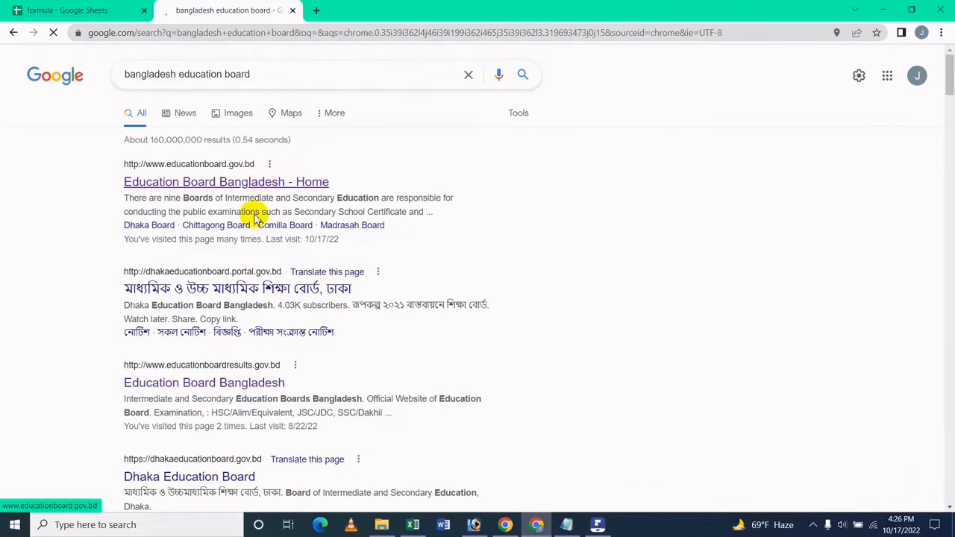
{"action": "left_click", "coordinate": [256, 183]}
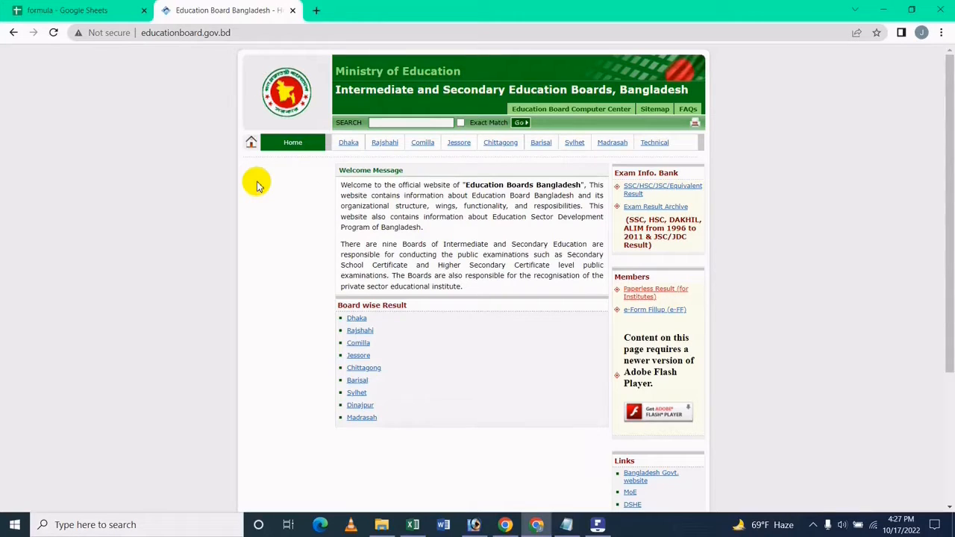
{"action": "left_click", "coordinate": [476, 526]}
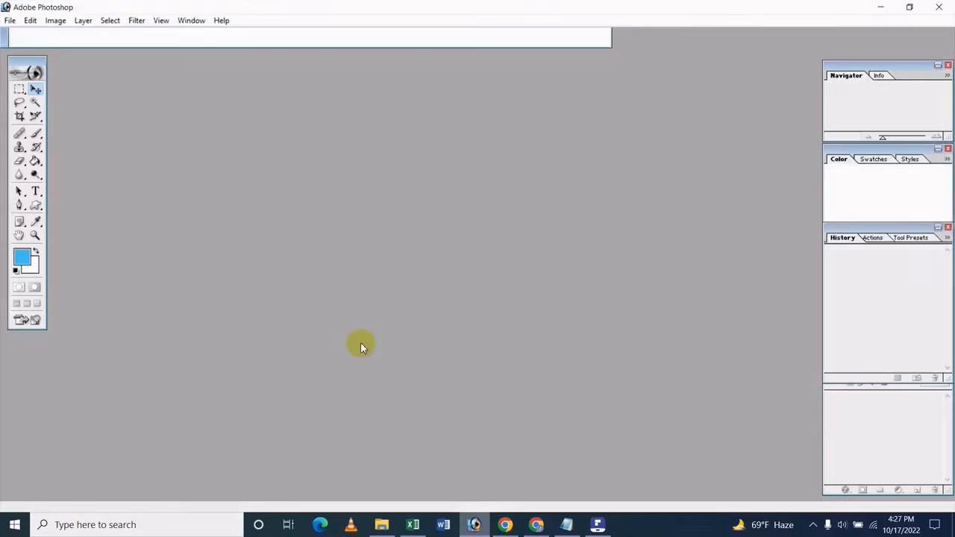
Step: Create a new 1920×1080 Photoshop document and paste the web page screenshot into it
{"action": "left_click", "coordinate": [14, 23]}
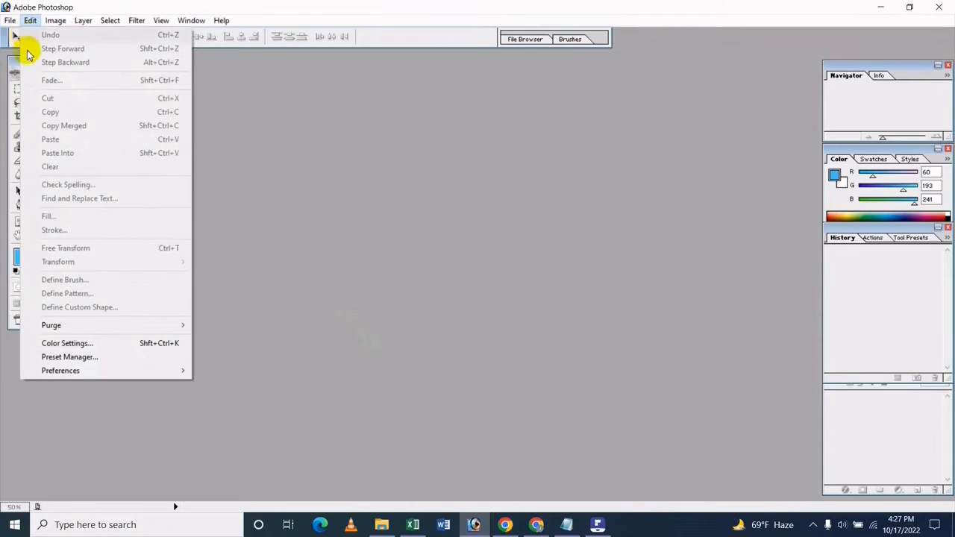
{"action": "left_click", "coordinate": [5, 30]}
{"action": "left_click", "coordinate": [10, 20]}
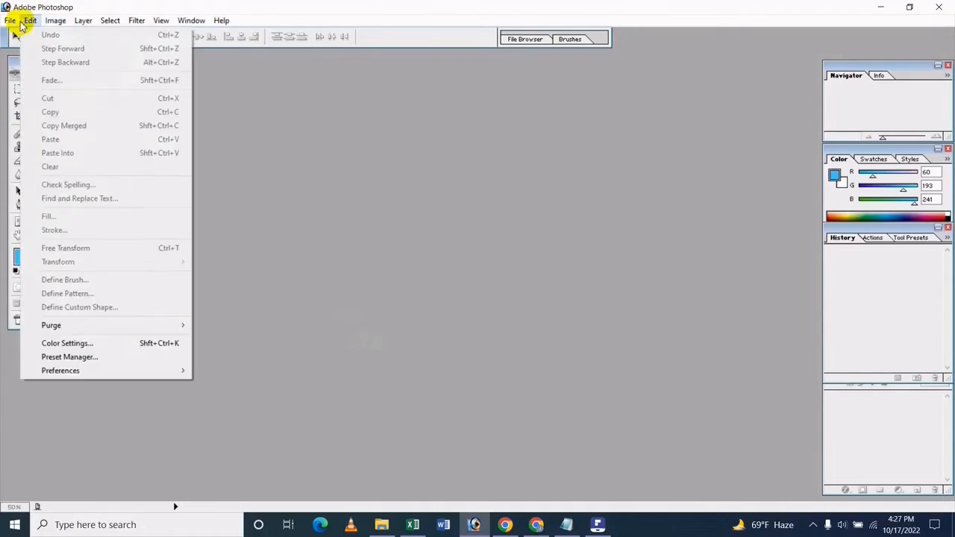
{"action": "left_click", "coordinate": [26, 35]}
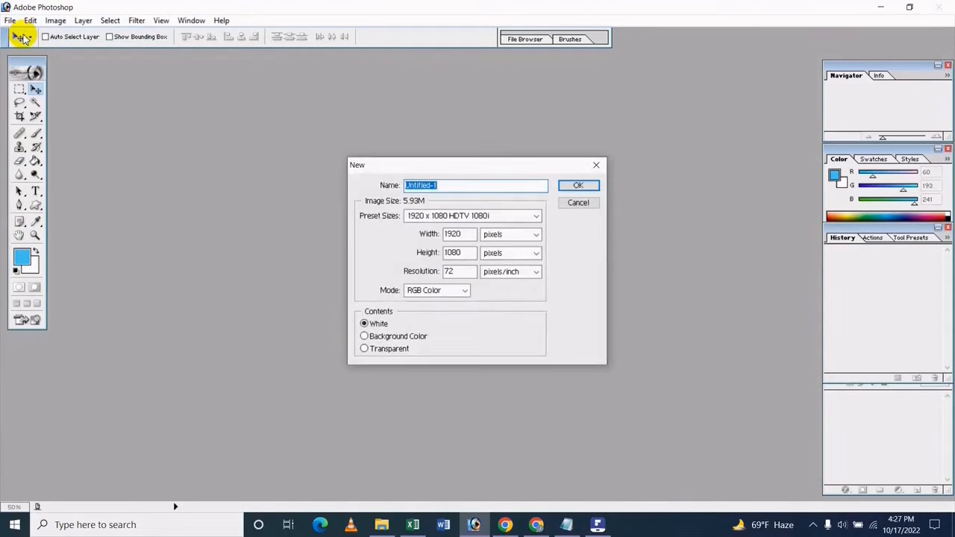
{"action": "key", "text": "Return"}
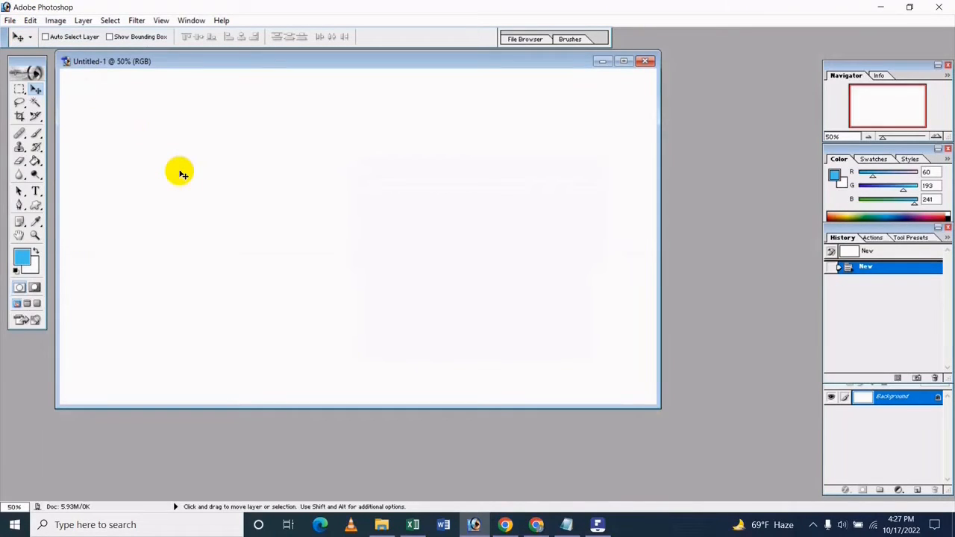
{"action": "key", "text": "ctrl+v"}
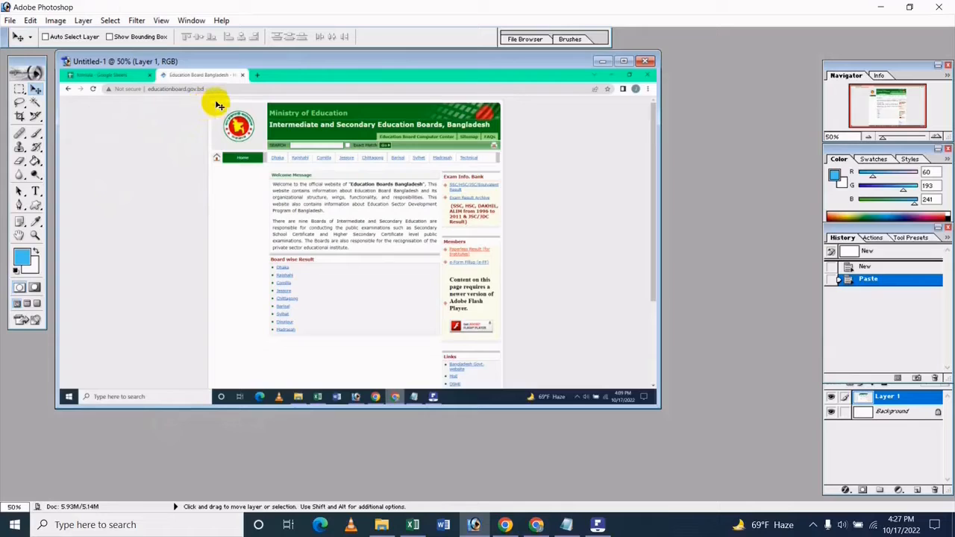
Step: Crop the pasted image to the green Education Board header banner with its logo
{"action": "left_click", "coordinate": [20, 117]}
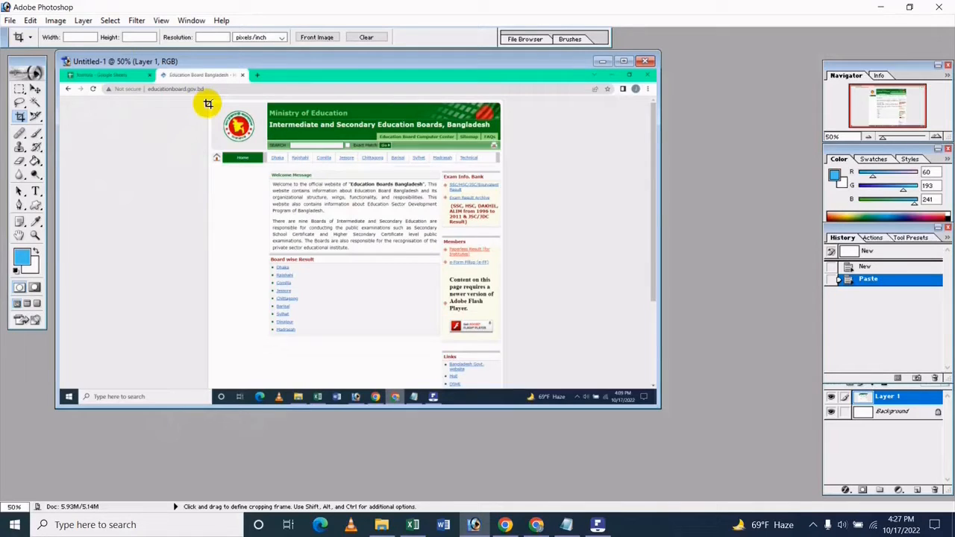
{"action": "left_click_drag", "start_coordinate": [209, 104], "coordinate": [504, 156]}
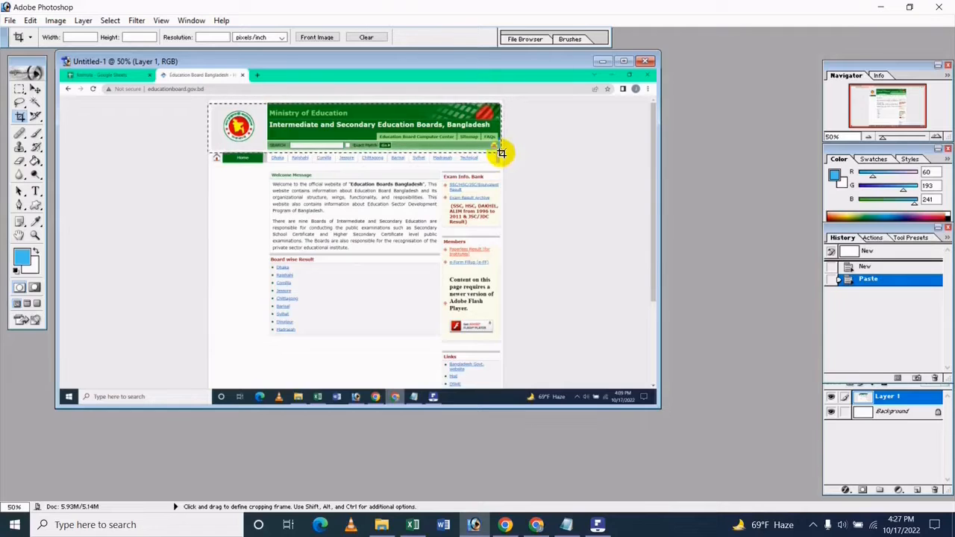
{"action": "left_click_drag", "start_coordinate": [501, 153], "coordinate": [504, 155]}
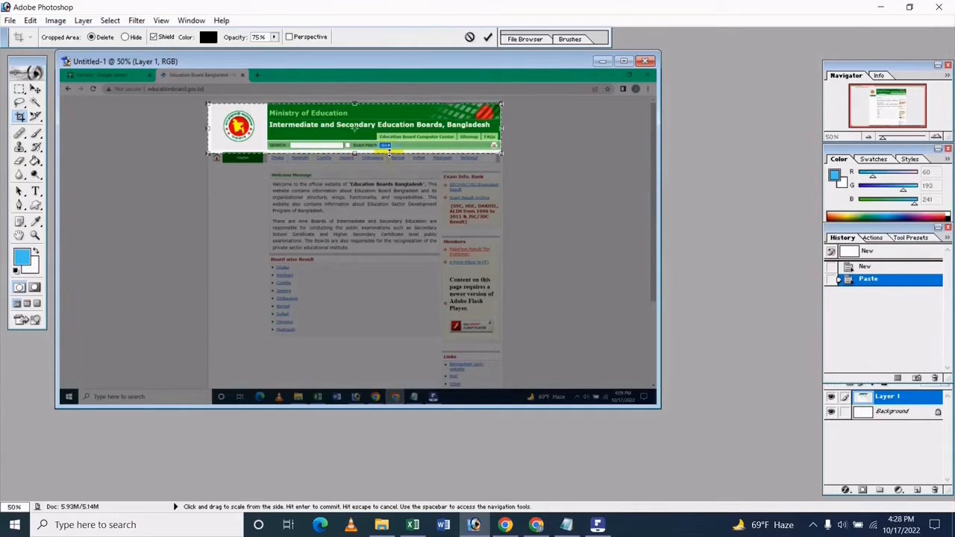
{"action": "key", "text": "Return"}
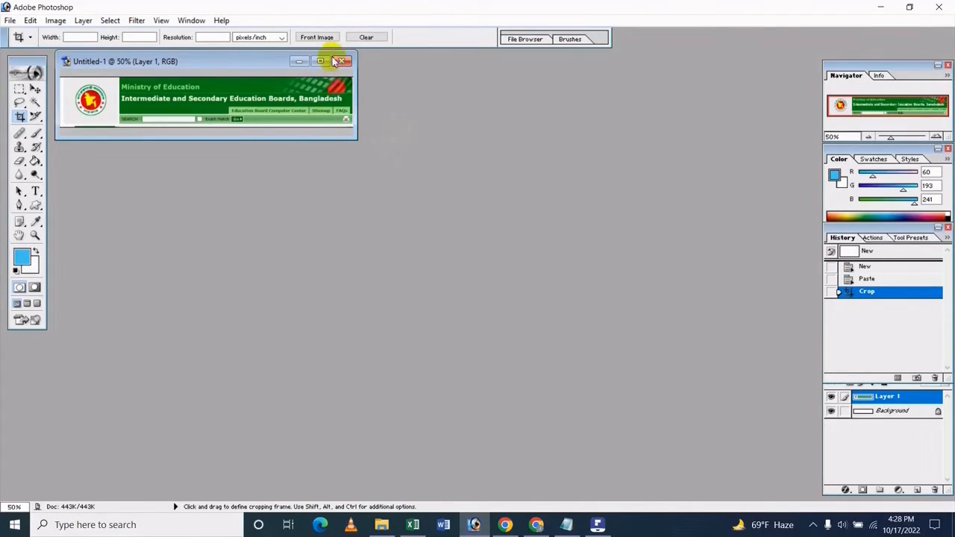
Step: Maximize the banner at 100% zoom and begin Save As with JPEG format
{"action": "left_click", "coordinate": [321, 60]}
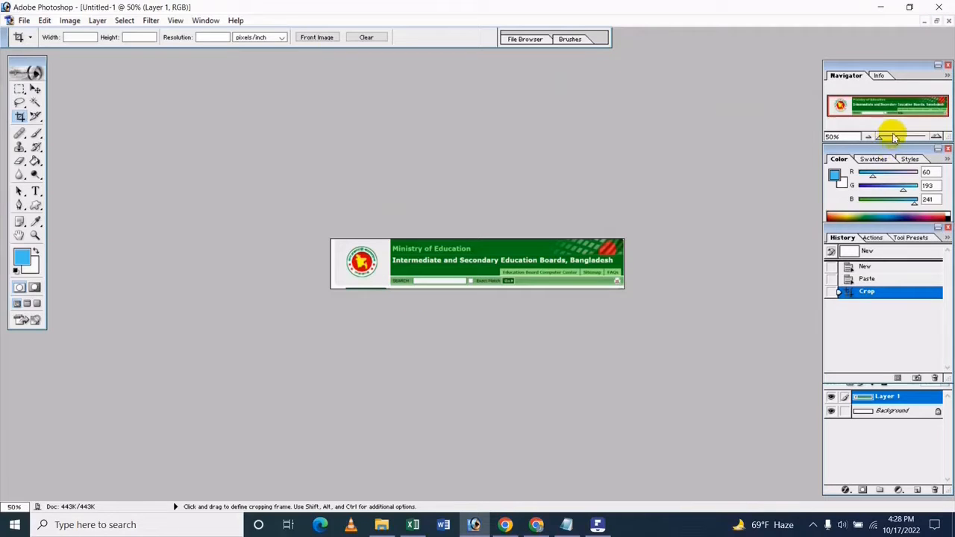
{"action": "key", "text": "ctrl+plus"}
{"action": "key", "text": "ctrl+plus"}
{"action": "key", "text": "ctrl+plus"}
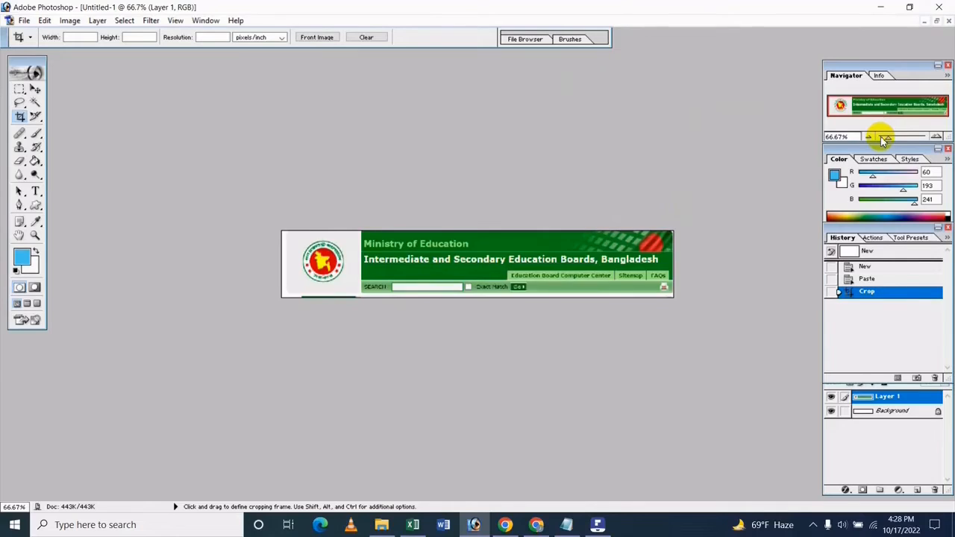
{"action": "key", "text": "ctrl+minus"}
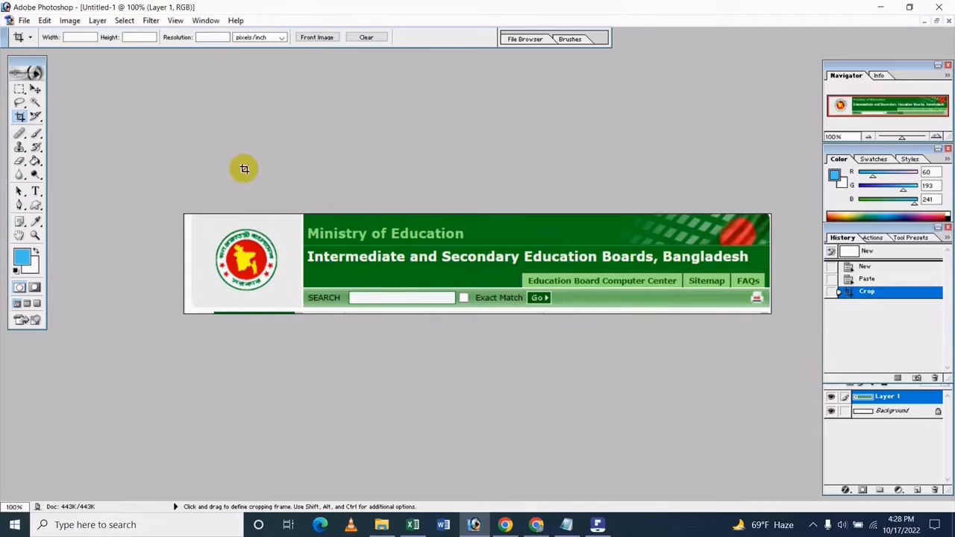
{"action": "left_click", "coordinate": [24, 20]}
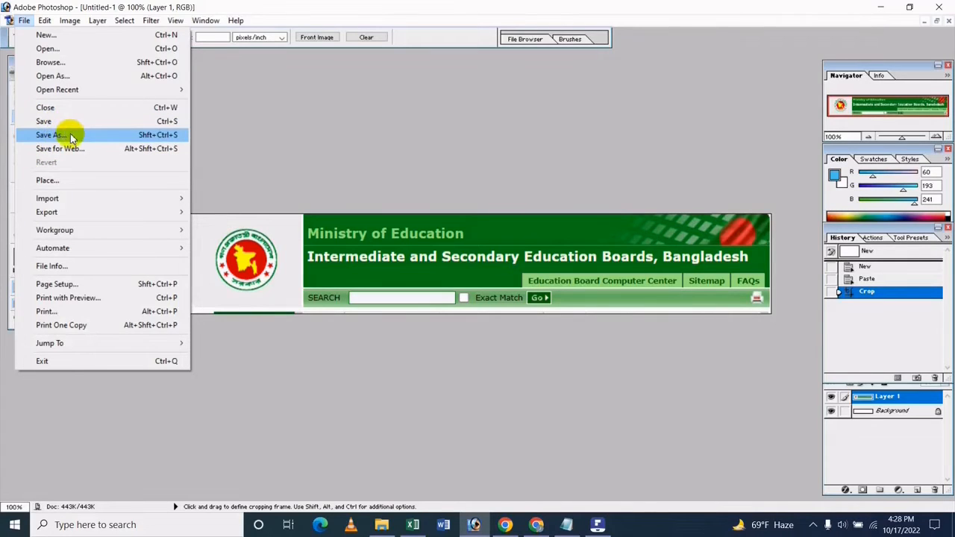
{"action": "left_click", "coordinate": [71, 137]}
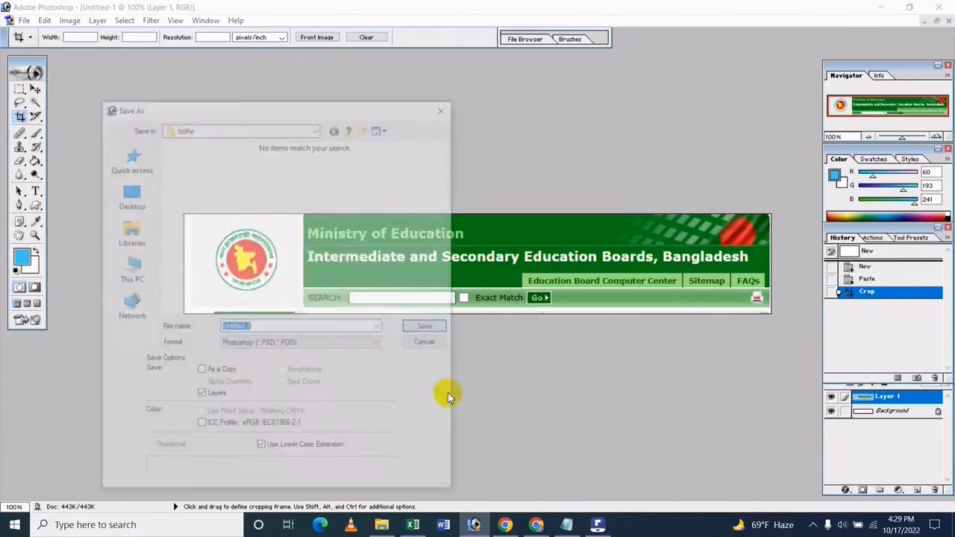
{"action": "left_click", "coordinate": [291, 346]}
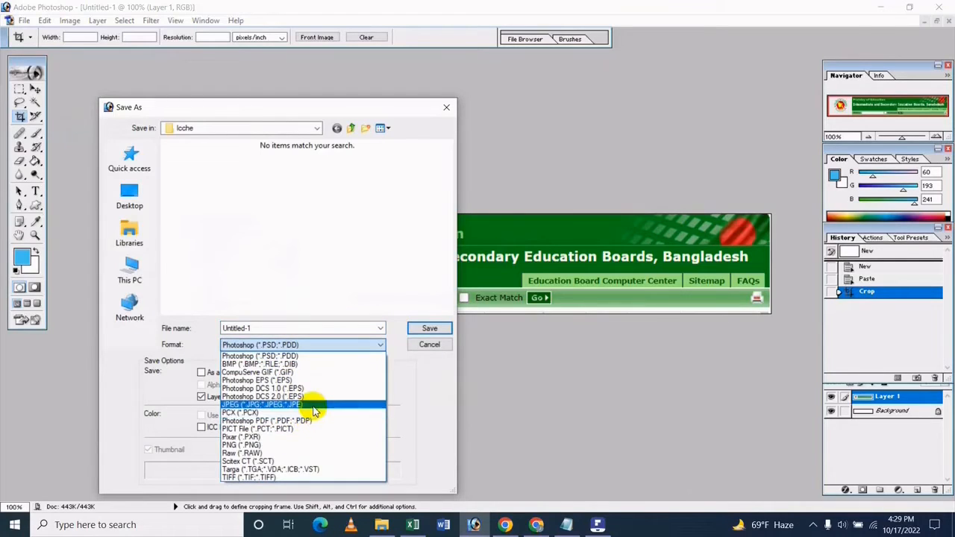
{"action": "left_click", "coordinate": [313, 411]}
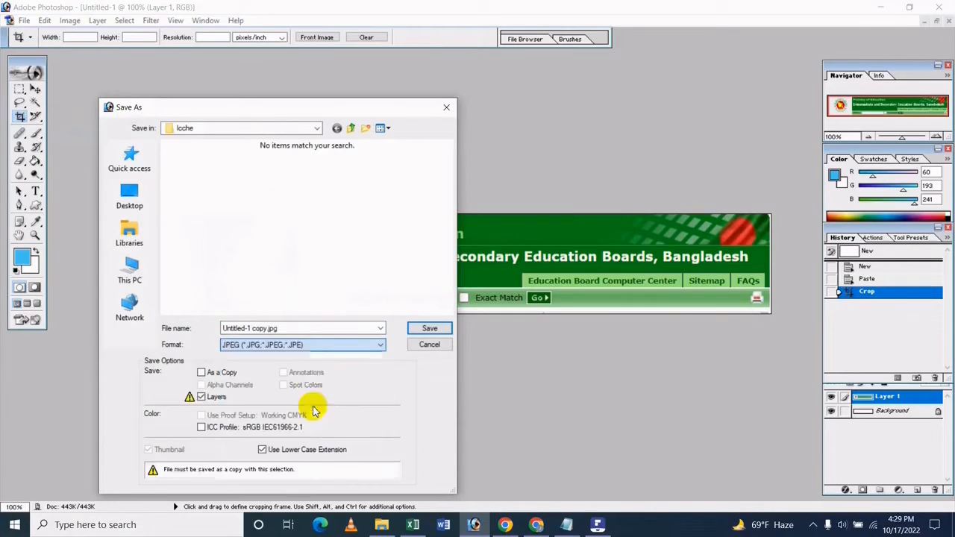
Step: Save the JPEG as 'Bangladesh Education Boards', then quit Photoshop discarding the working document
{"action": "left_click", "coordinate": [300, 325]}
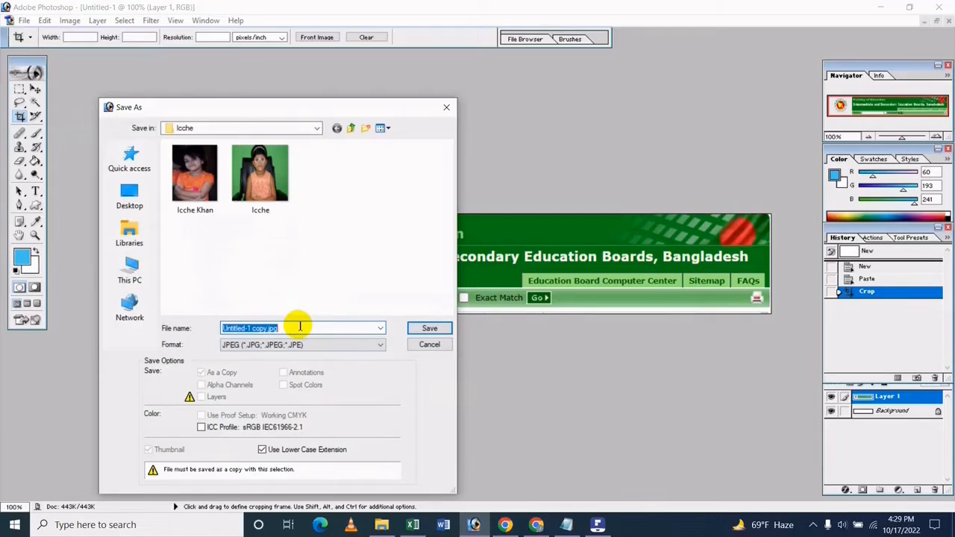
{"action": "key", "text": "BackSpace"}
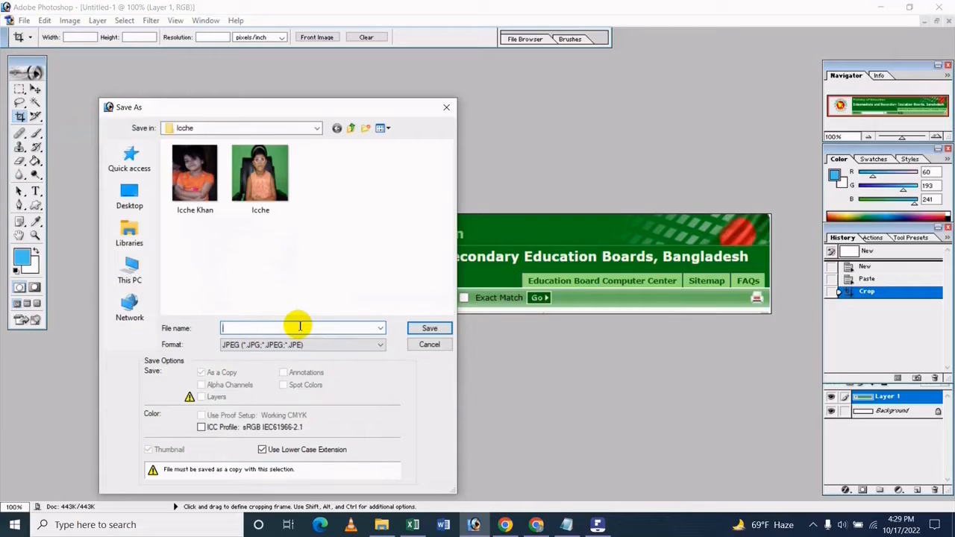
{"action": "type", "text": "Bangladesh Education Boards"}
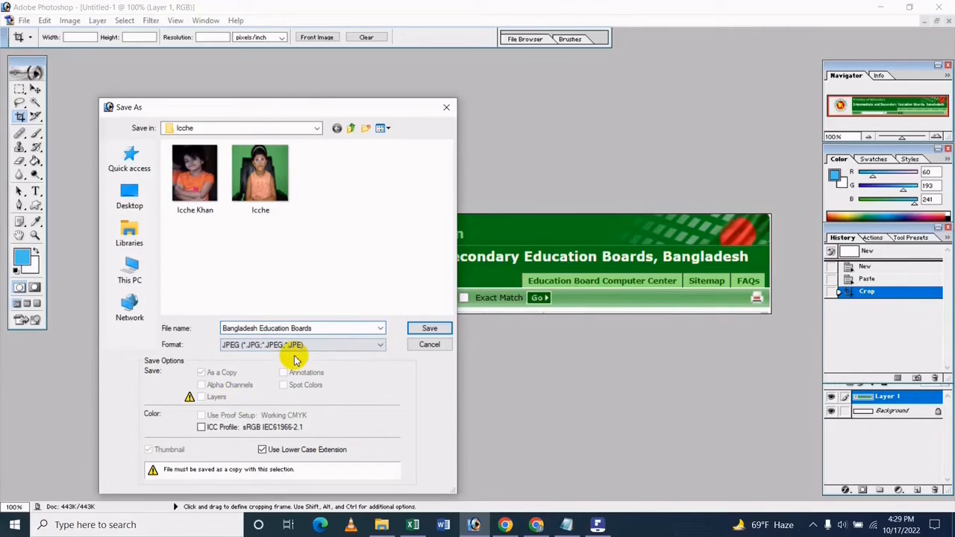
{"action": "key", "text": "Return"}
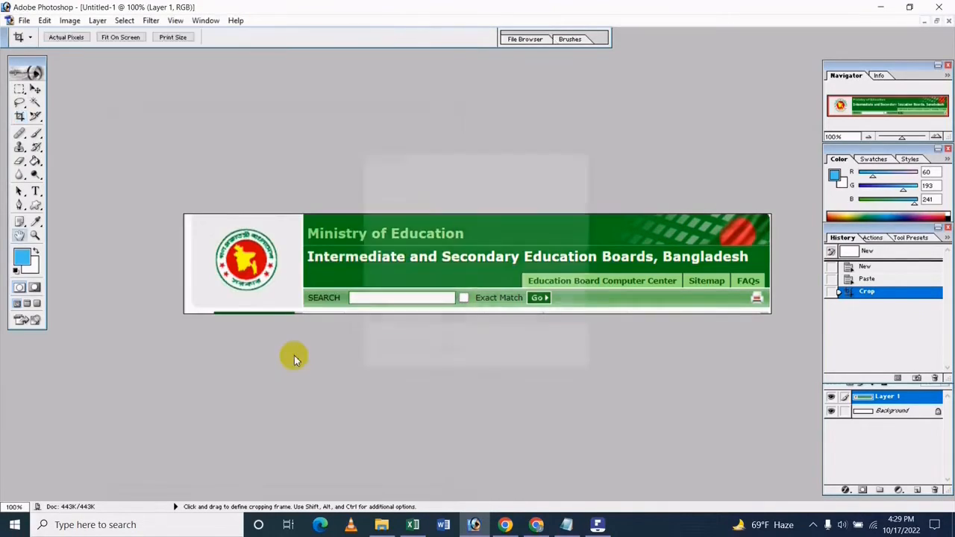
{"action": "key", "text": "Return"}
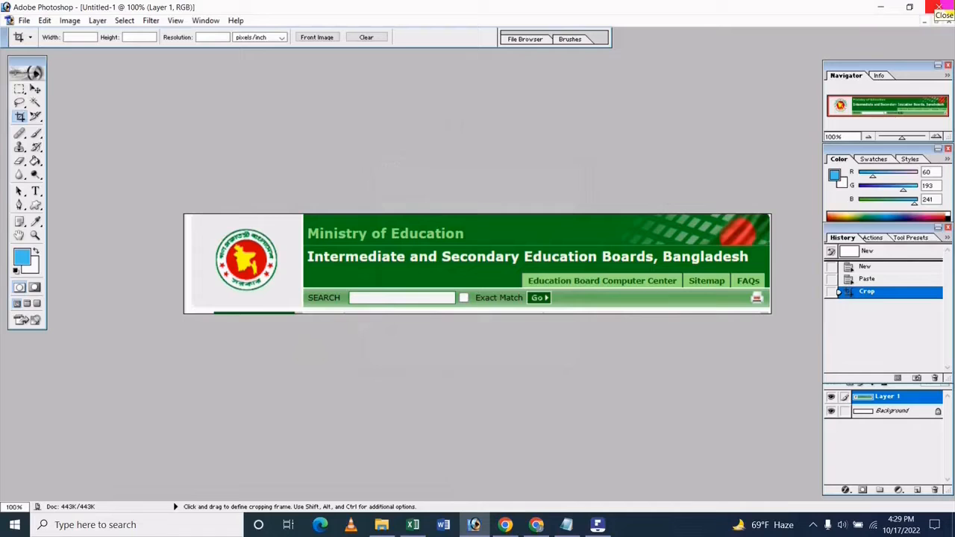
{"action": "left_click", "coordinate": [938, 7]}
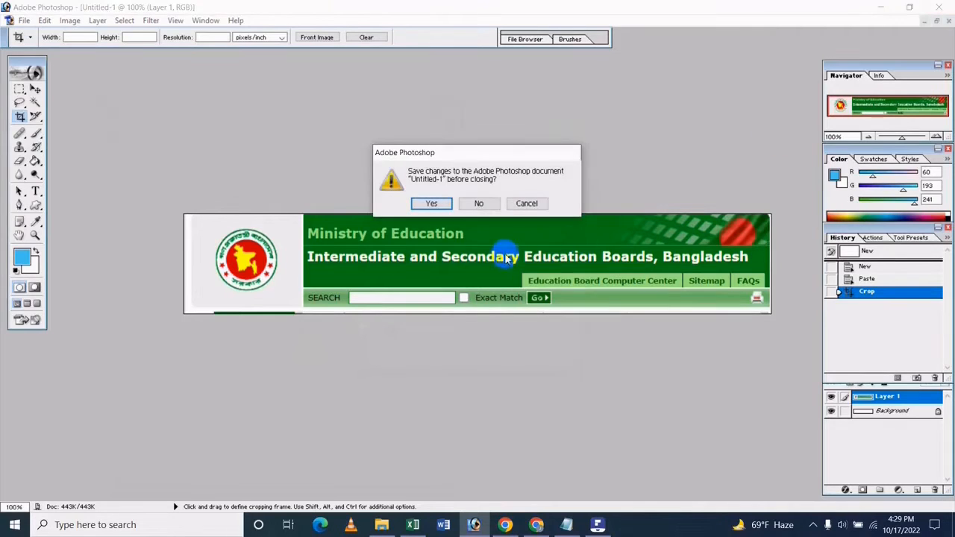
{"action": "left_click", "coordinate": [482, 205]}
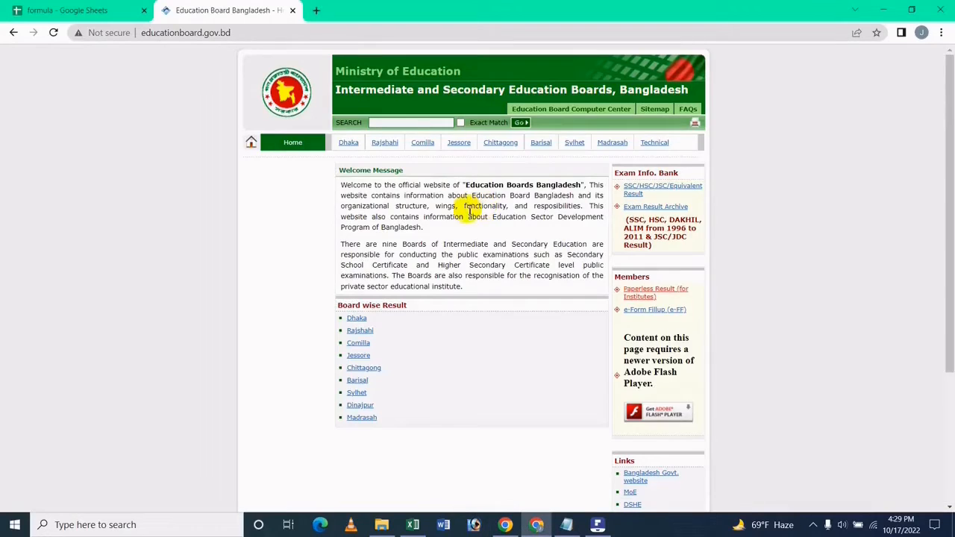
Step: Close the Education Board tab and return to cell A4 of Sheet27 to open Insert
{"action": "left_click", "coordinate": [293, 12]}
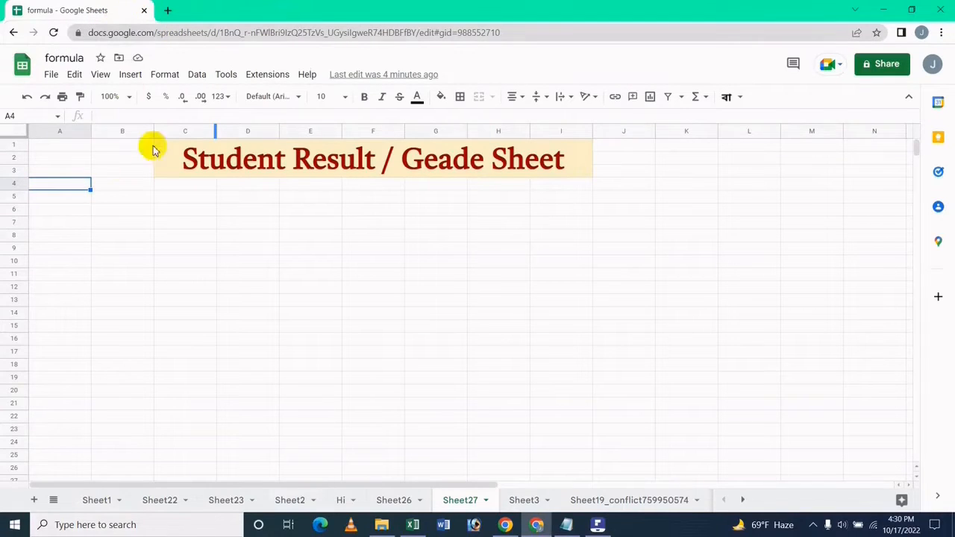
{"action": "key", "text": "Up"}
{"action": "key", "text": "Up"}
{"action": "key", "text": "Down"}
{"action": "key", "text": "Down"}
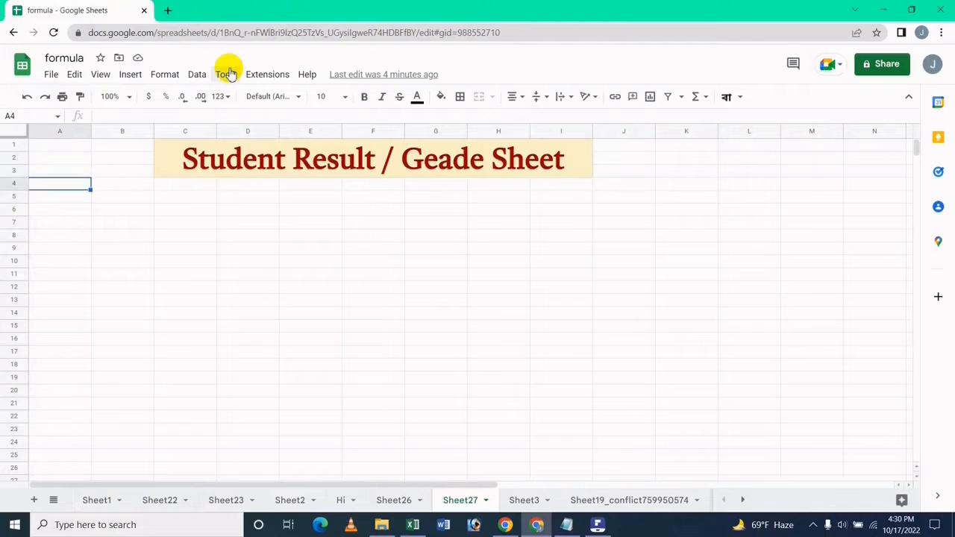
{"action": "key", "text": "Right"}
{"action": "key", "text": "Right"}
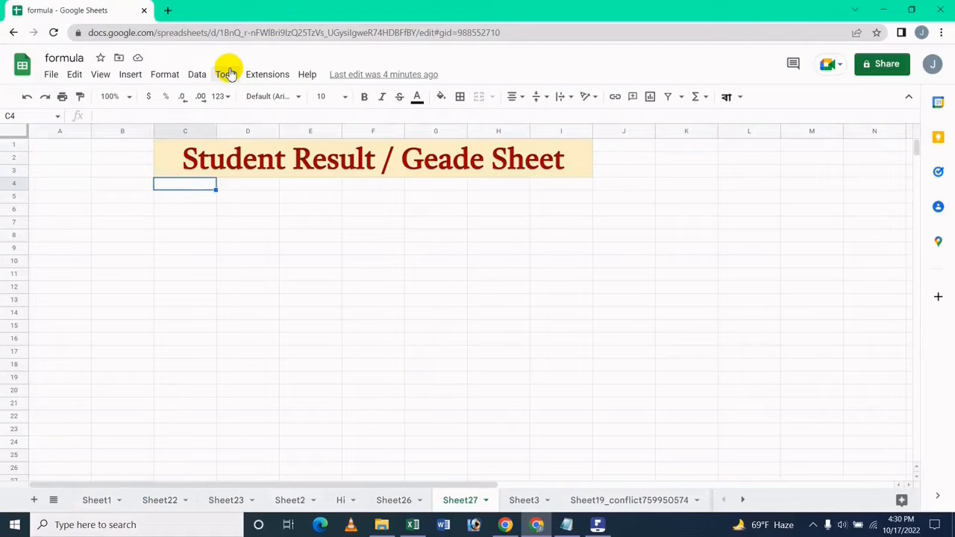
{"action": "key", "text": "Left"}
{"action": "key", "text": "Left"}
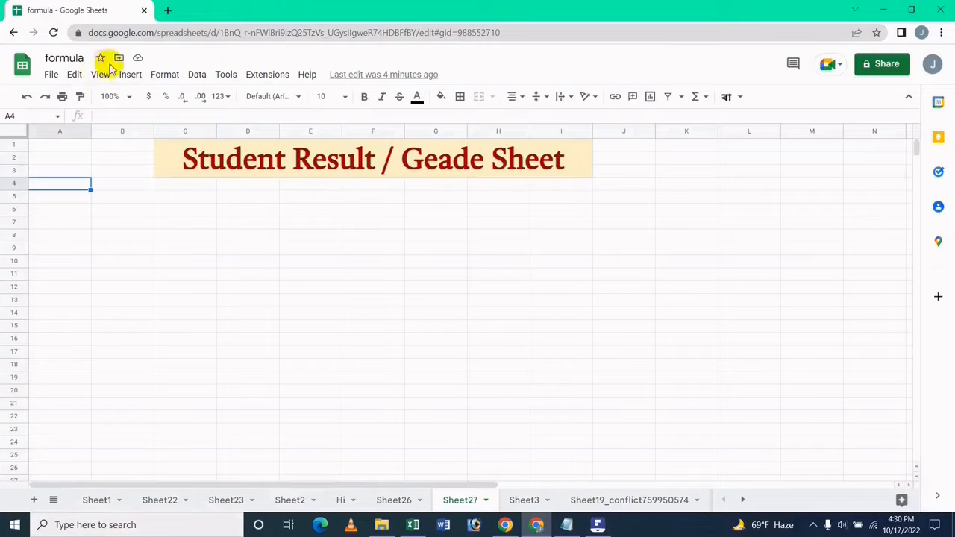
{"action": "left_click", "coordinate": [134, 74]}
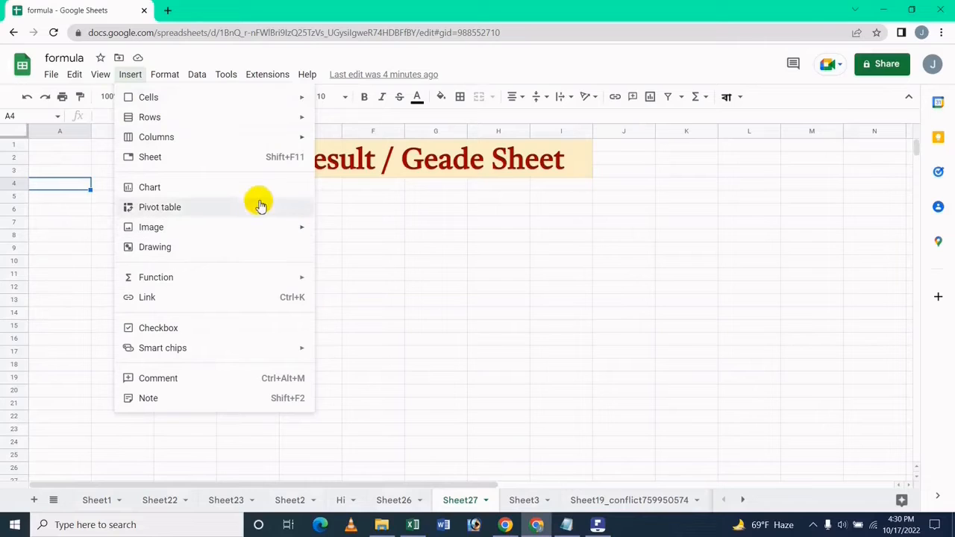
Step: Insert the Bangladesh Education Boards image from the computer as a floating image over the cells
{"action": "mouse_move", "coordinate": [257, 230]}
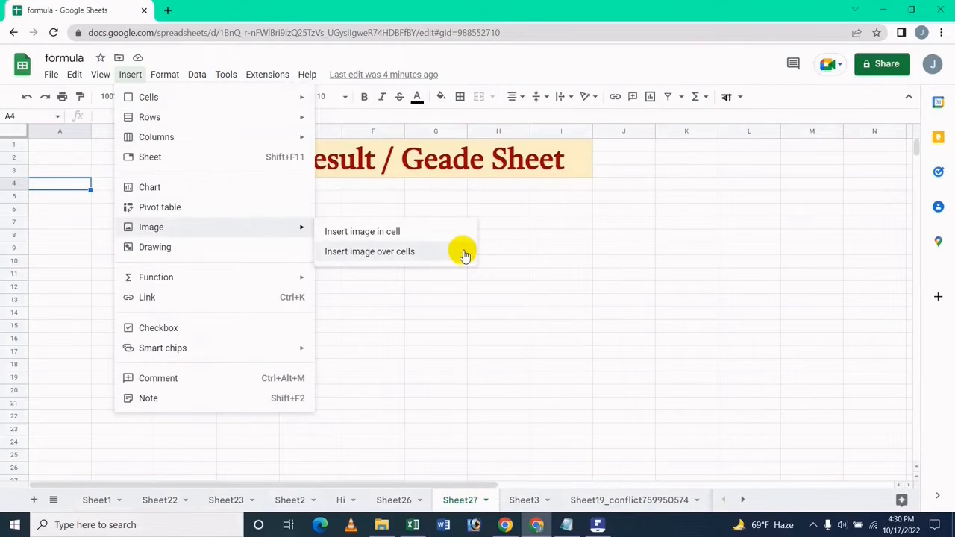
{"action": "left_click", "coordinate": [463, 255]}
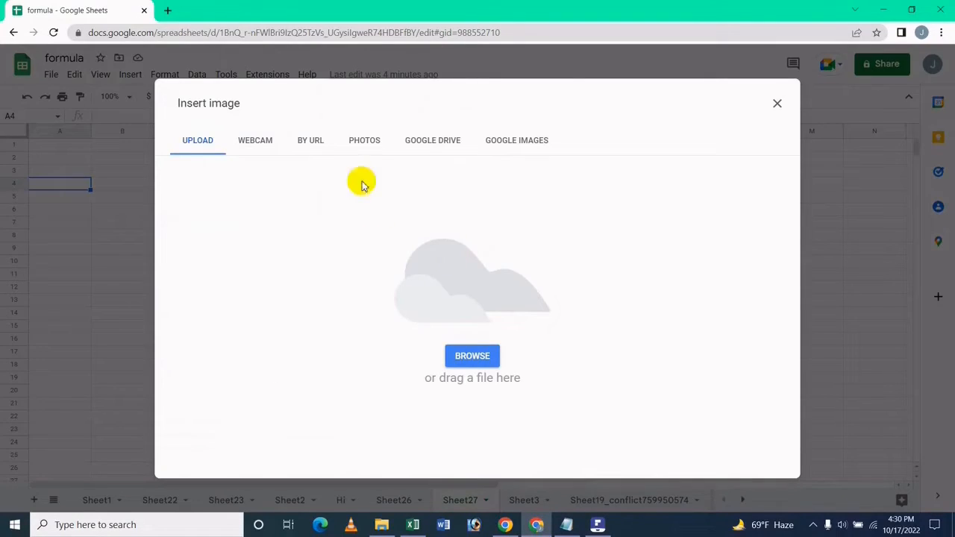
{"action": "left_click", "coordinate": [477, 353]}
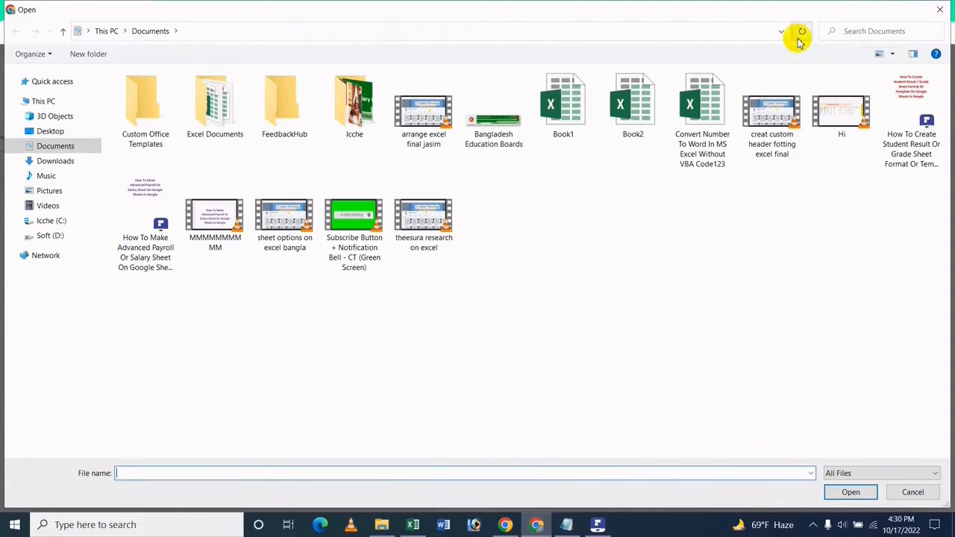
{"action": "left_click", "coordinate": [485, 126]}
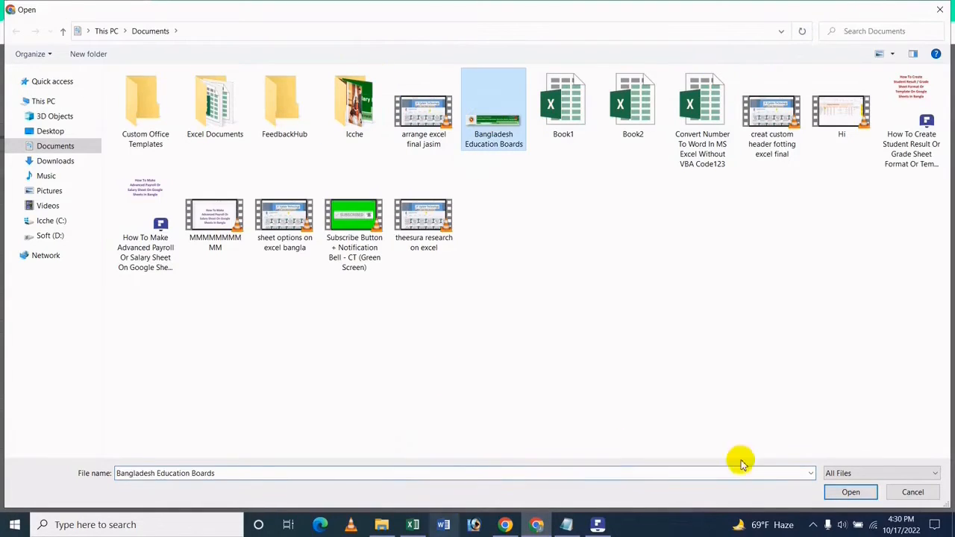
{"action": "key", "text": "Return"}
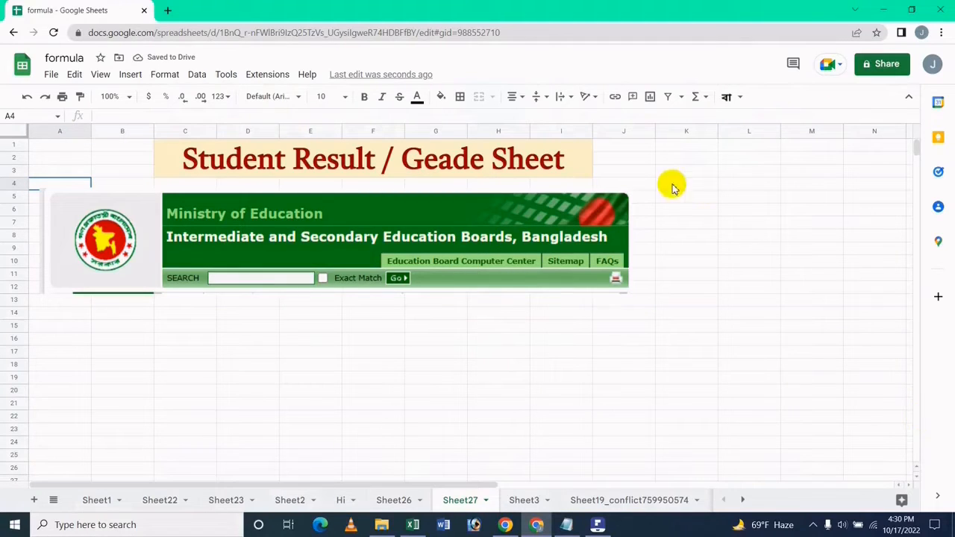
Step: Drag the banner image left beneath the title so it spans A4:I11, then deselect it
{"action": "left_click_drag", "start_coordinate": [400, 230], "coordinate": [243, 214]}
{"action": "left_click", "coordinate": [326, 161]}
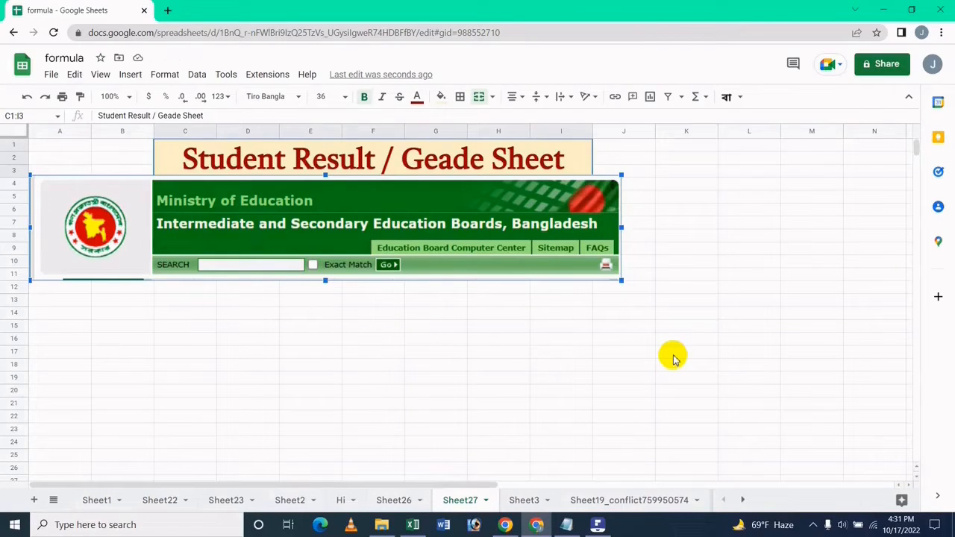
{"action": "left_click", "coordinate": [873, 409]}
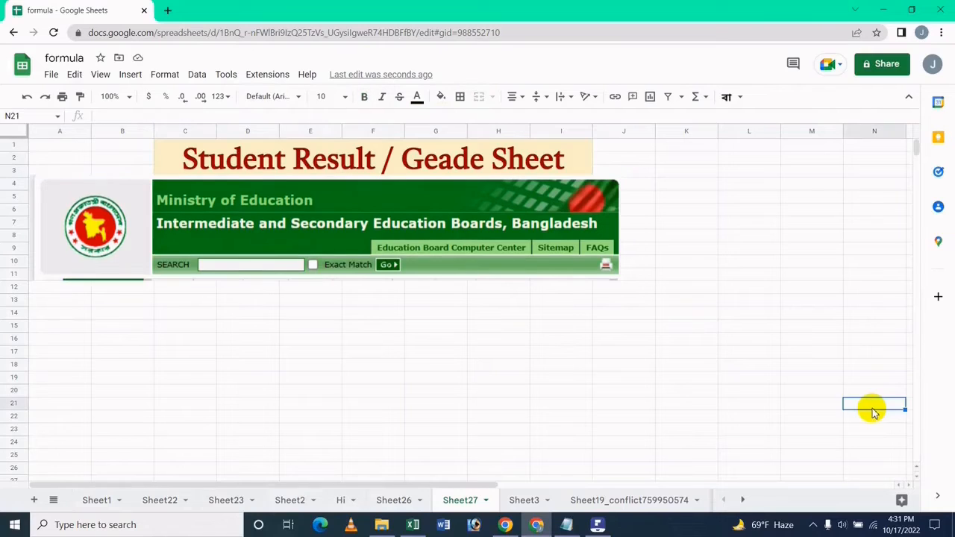
{"action": "left_click", "coordinate": [110, 303]}
{"action": "key", "text": "Left"}
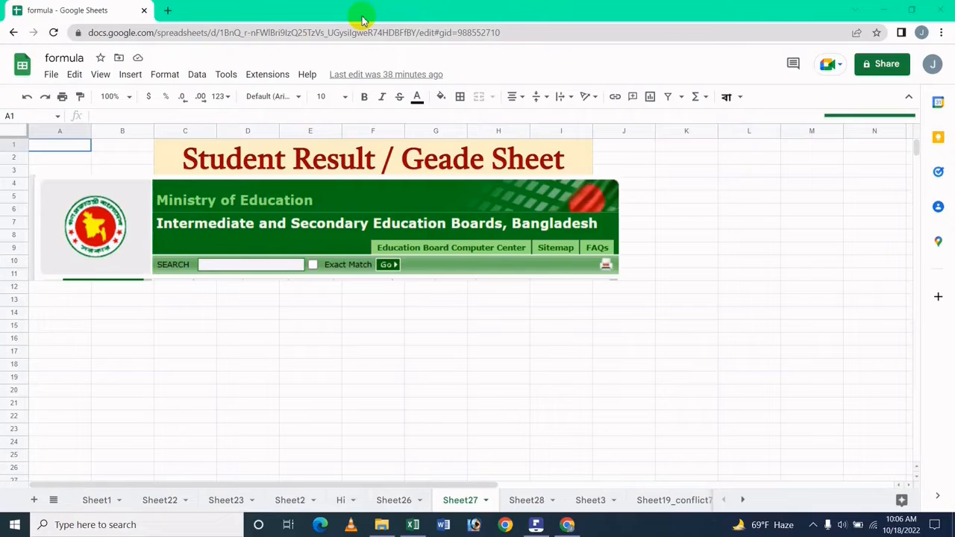
Step: Type headers Roll, Name, Subject, Marks, Grede, GPA, Total GPA, Avg GPA, Total Grede across A14:I14
{"action": "left_click", "coordinate": [51, 291]}
{"action": "key", "text": "Down"}
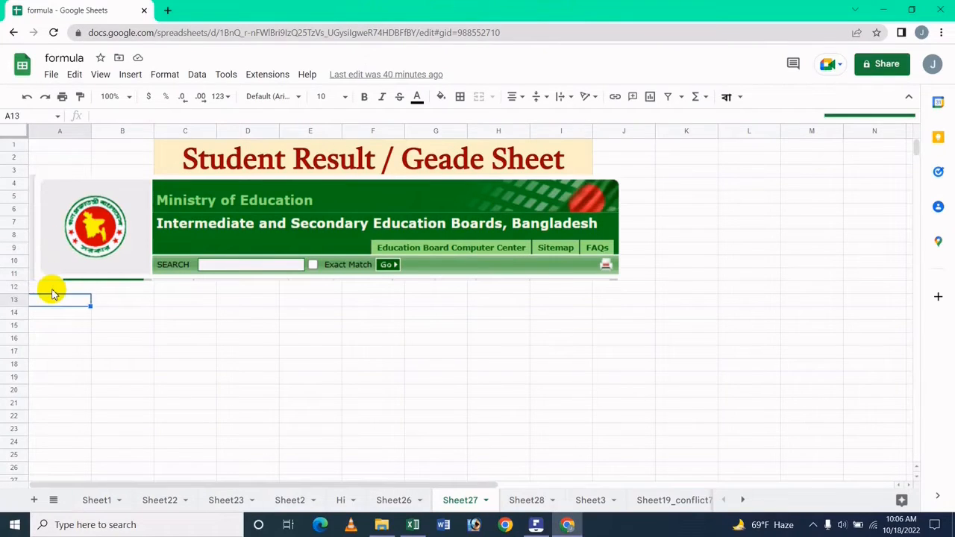
{"action": "key", "text": "Down"}
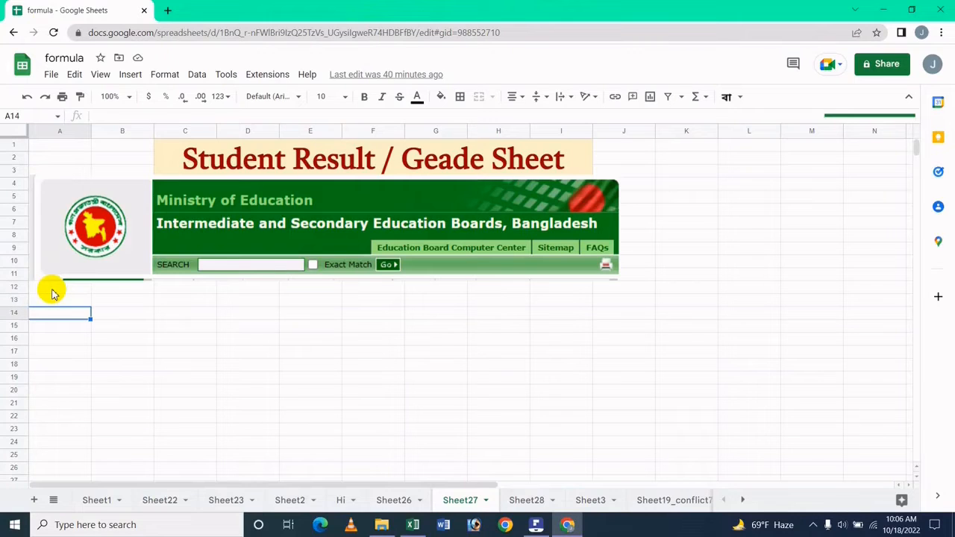
{"action": "type", "text": "Roll"}
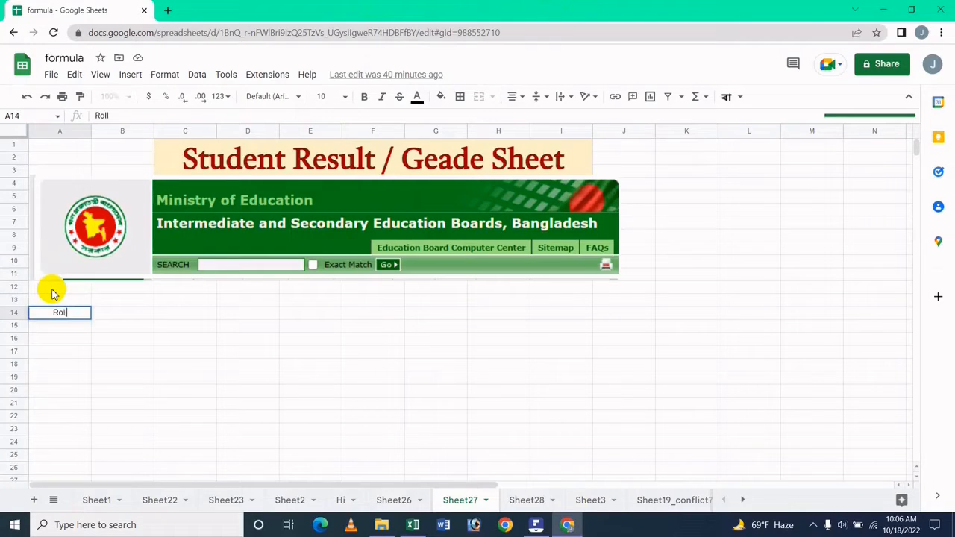
{"action": "key", "text": "Tab"}
{"action": "type", "text": "Ns"}
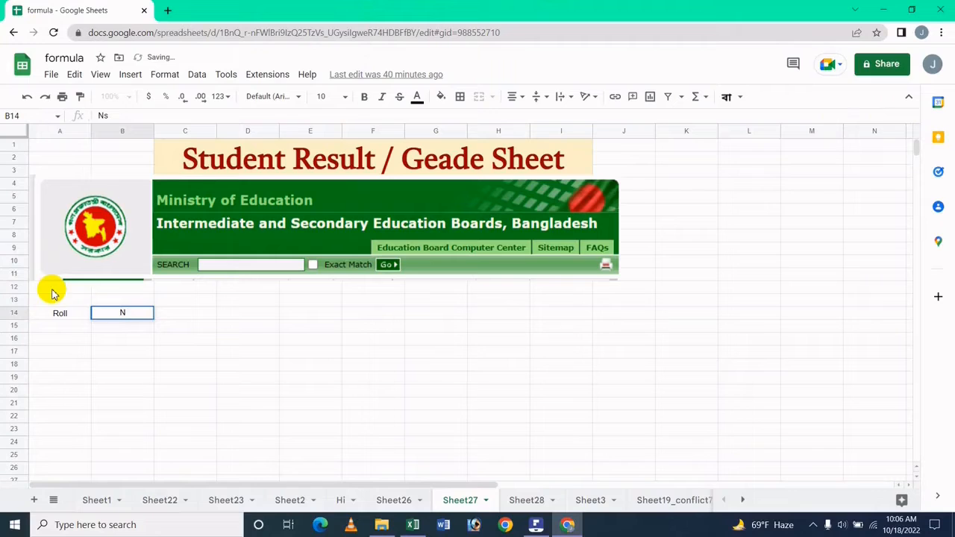
{"action": "type", "text": "me"}
{"action": "key", "text": "Tab"}
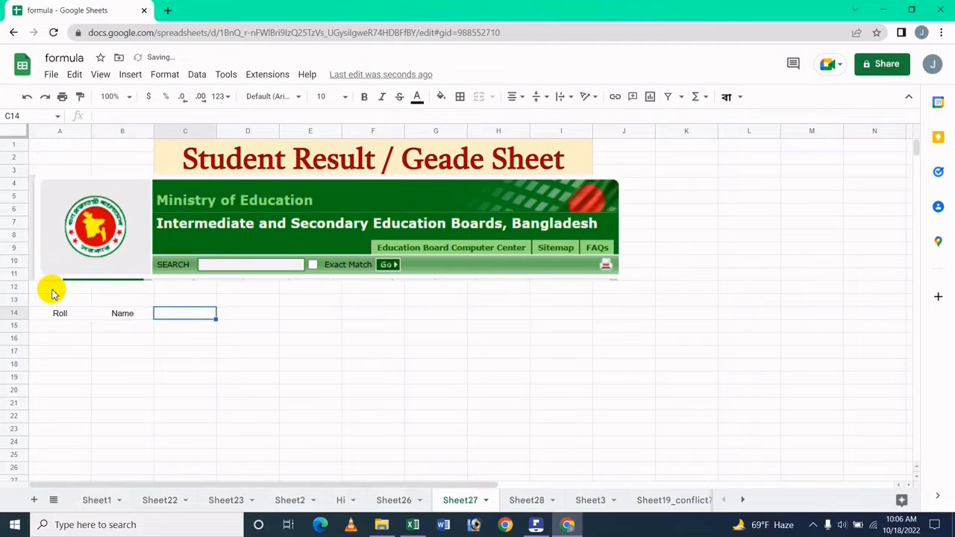
{"action": "type", "text": "Sub"}
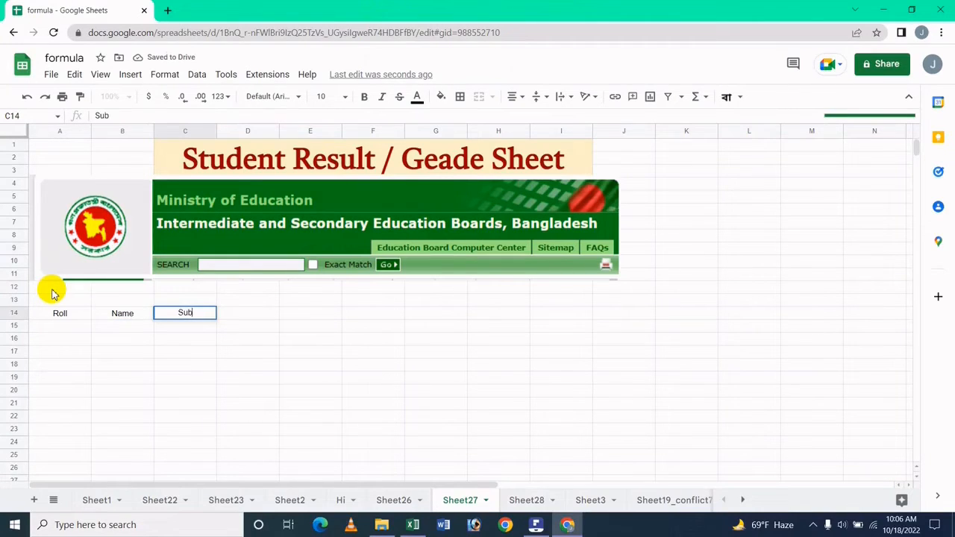
{"action": "type", "text": "ject"}
{"action": "key", "text": "Tab"}
{"action": "type", "text": "Marks"}
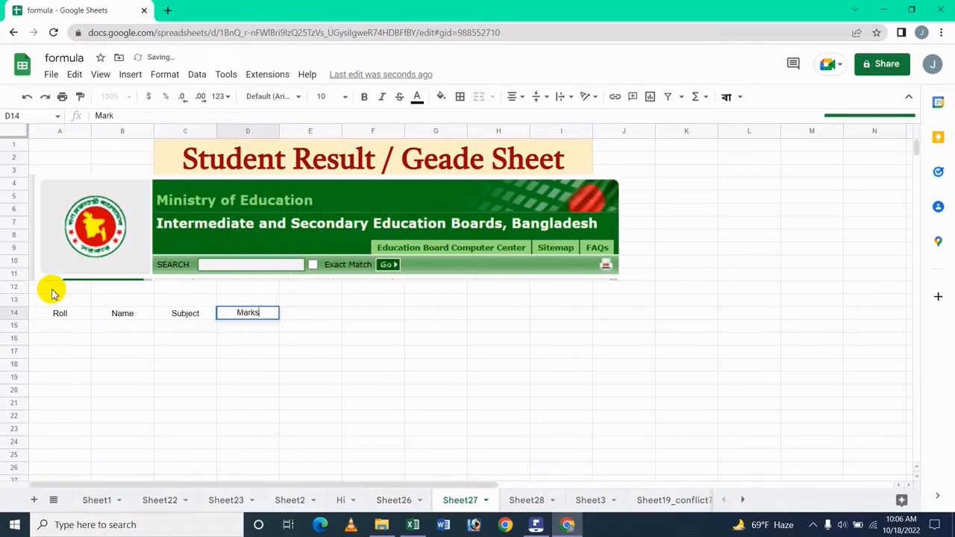
{"action": "key", "text": "Tab"}
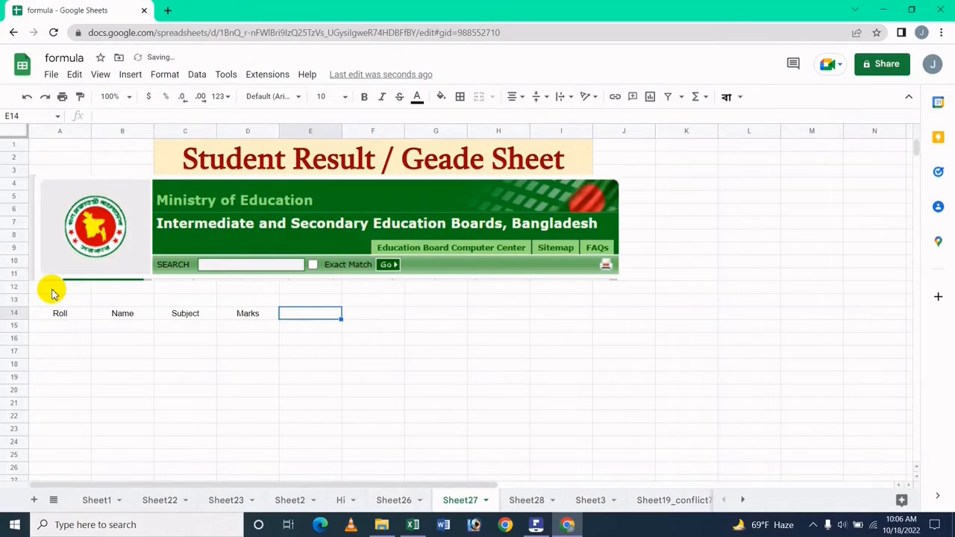
{"action": "type", "text": "Grede"}
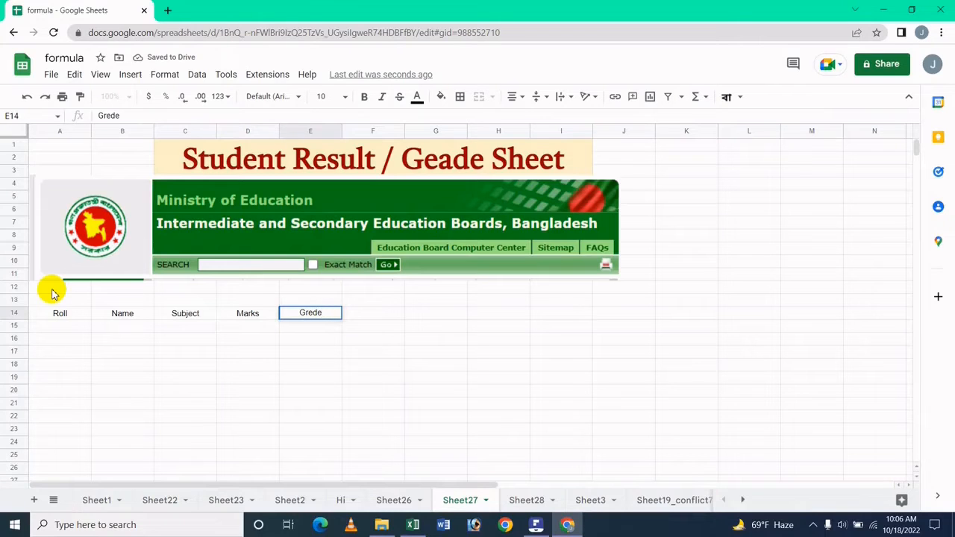
{"action": "key", "text": "Tab"}
{"action": "type", "text": "GPA"}
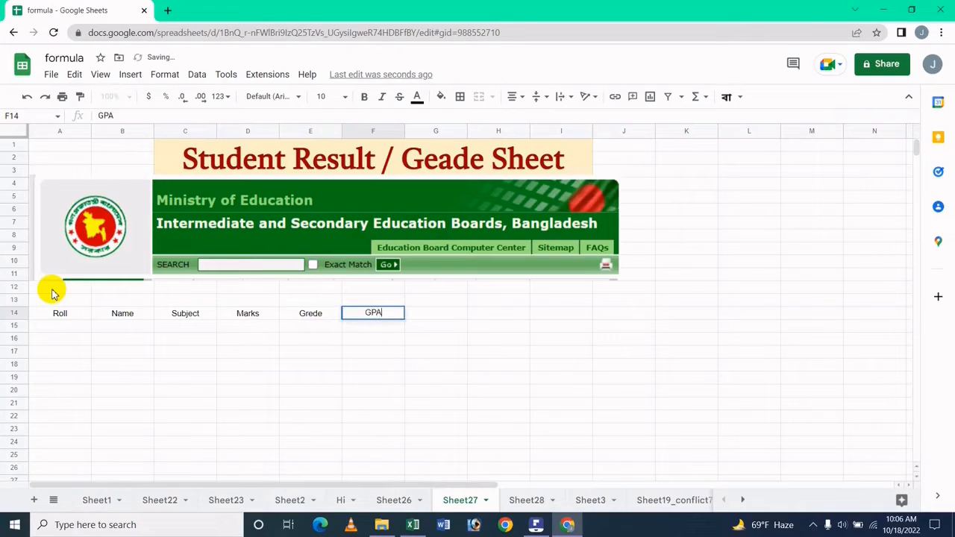
{"action": "key", "text": "Tab"}
{"action": "type", "text": "otal"}
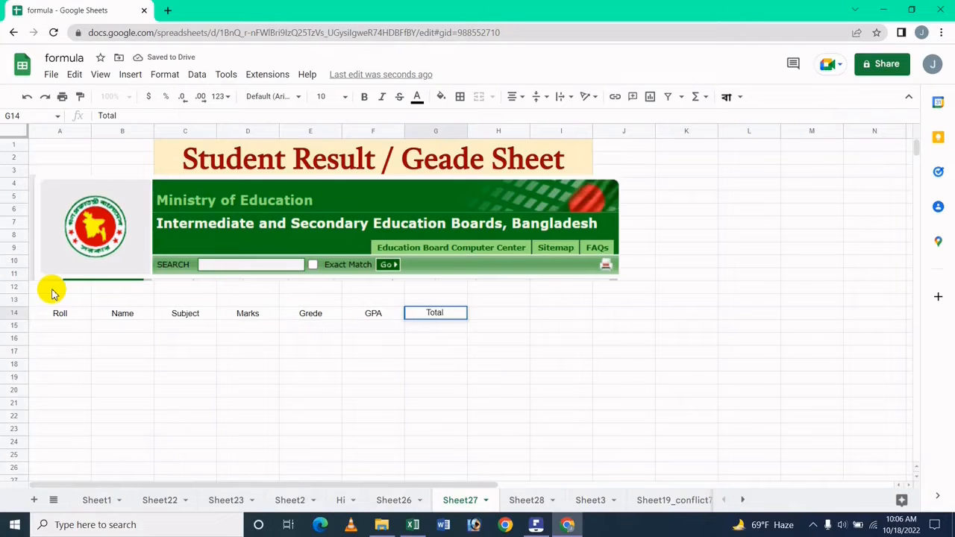
{"action": "type", "text": " GPA"}
{"action": "key", "text": "Tab"}
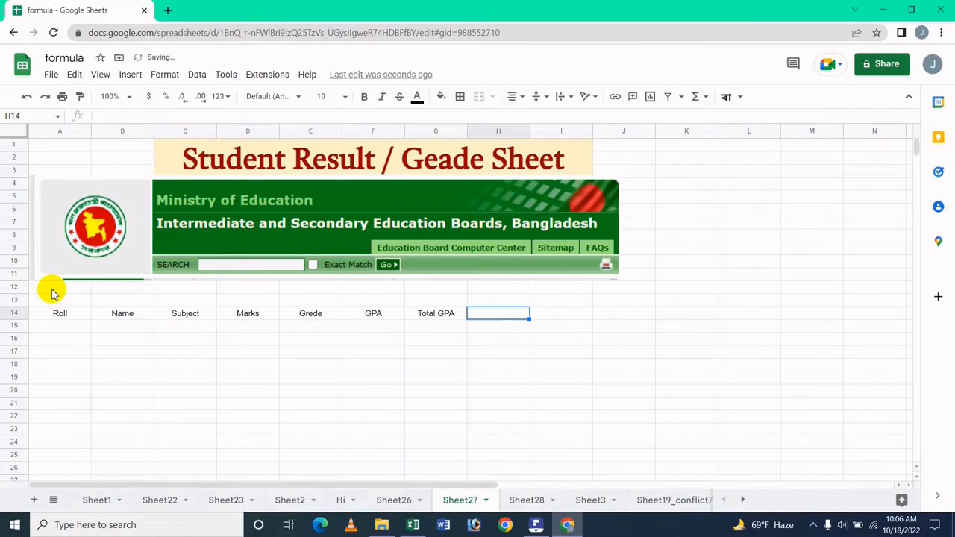
{"action": "type", "text": "Avg"}
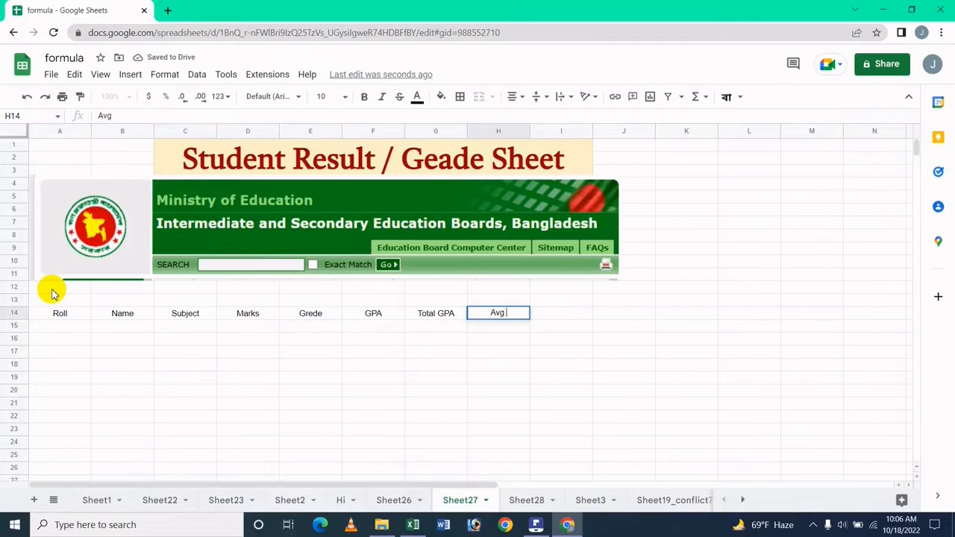
{"action": "type", "text": " GPA"}
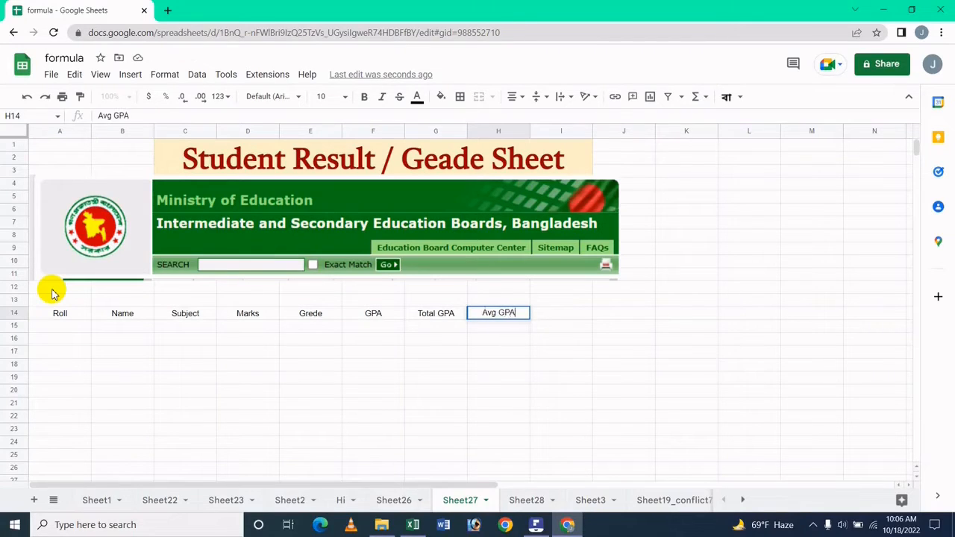
{"action": "key", "text": "Tab"}
{"action": "type", "text": "Tota"}
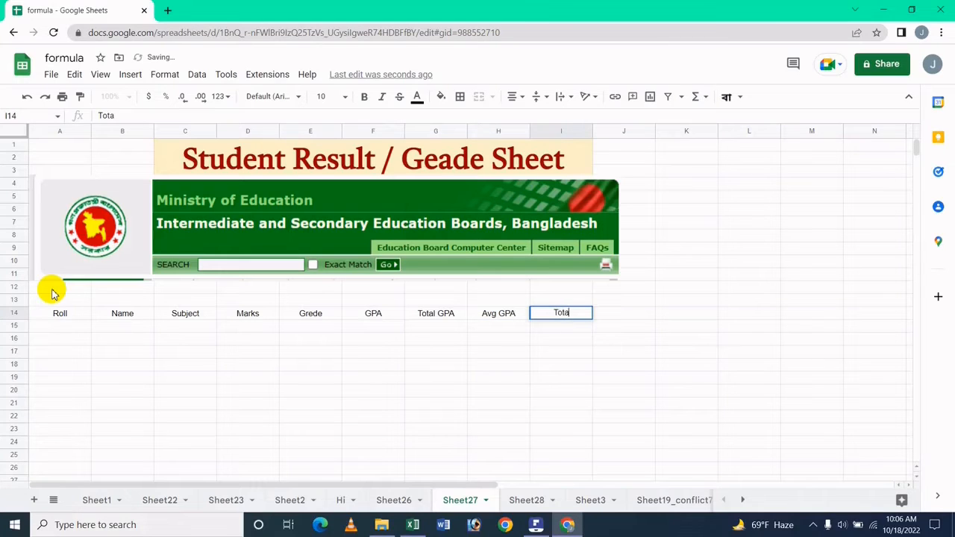
{"action": "type", "text": "l Grede"}
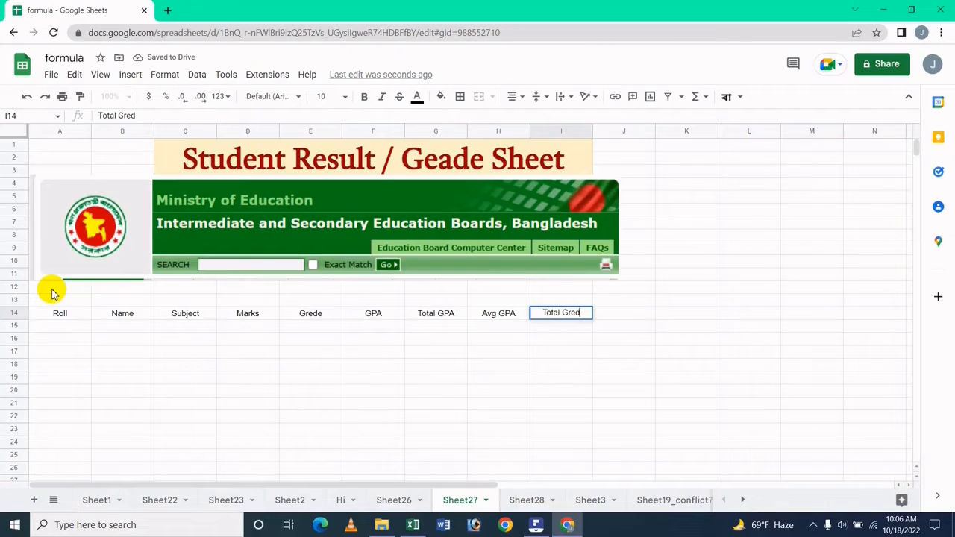
{"action": "key", "text": "Tab"}
Step: Make the A14:I14 header cells bold with red text
{"action": "key", "text": "Down"}
{"action": "key", "text": "Left"}
{"action": "key", "text": "Left"}
{"action": "key", "text": "Left"}
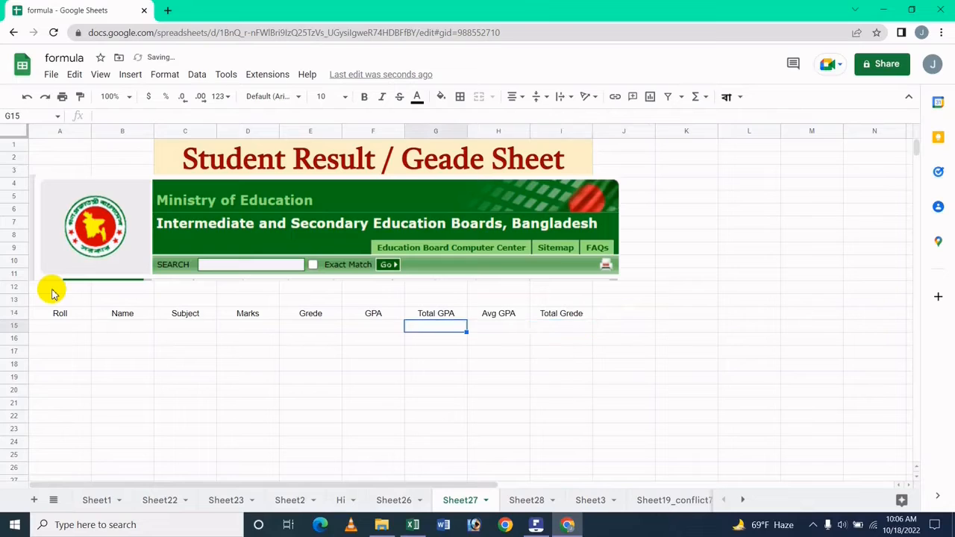
{"action": "key", "text": "Left"}
{"action": "key", "text": "Left"}
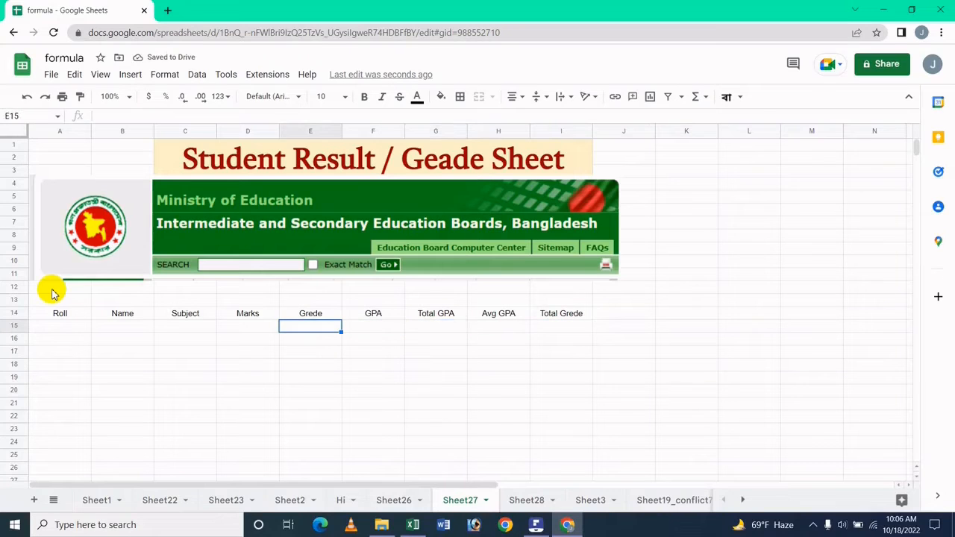
{"action": "key", "text": "Home"}
{"action": "key", "text": "Up"}
{"action": "key", "text": "shift+Right"}
{"action": "key", "text": "shift+Right"}
{"action": "key", "text": "shift+Right"}
{"action": "key", "text": "shift+Right"}
{"action": "key", "text": "shift+Right"}
{"action": "key", "text": "shift+Right"}
{"action": "key", "text": "shift+Right"}
{"action": "key", "text": "shift+Right"}
{"action": "key", "text": "shift+Right"}
{"action": "key", "text": "shift+Right"}
{"action": "key", "text": "shift+Right"}
{"action": "key", "text": "shift+Right"}
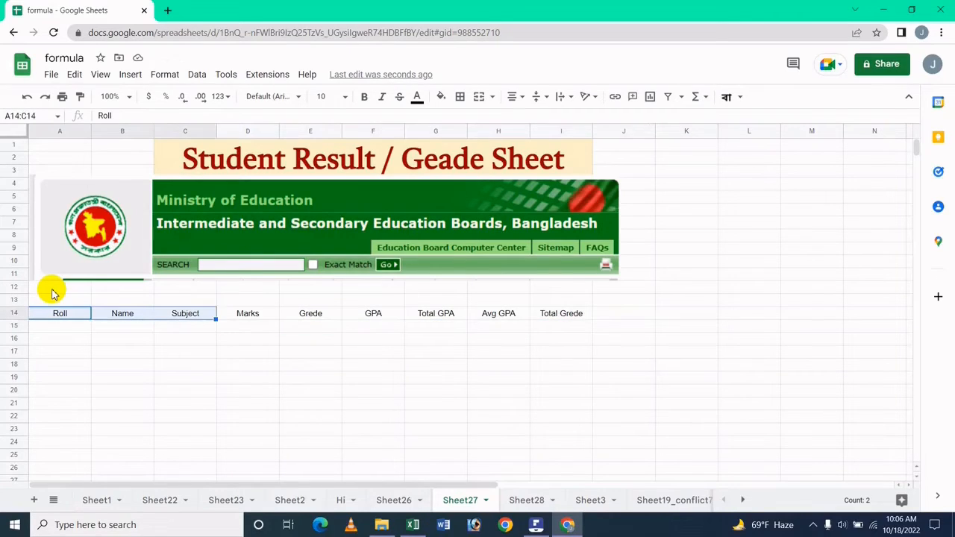
{"action": "key", "text": "shift+Left"}
{"action": "key", "text": "shift+Left"}
{"action": "key", "text": "shift+Left"}
{"action": "key", "text": "shift+Left"}
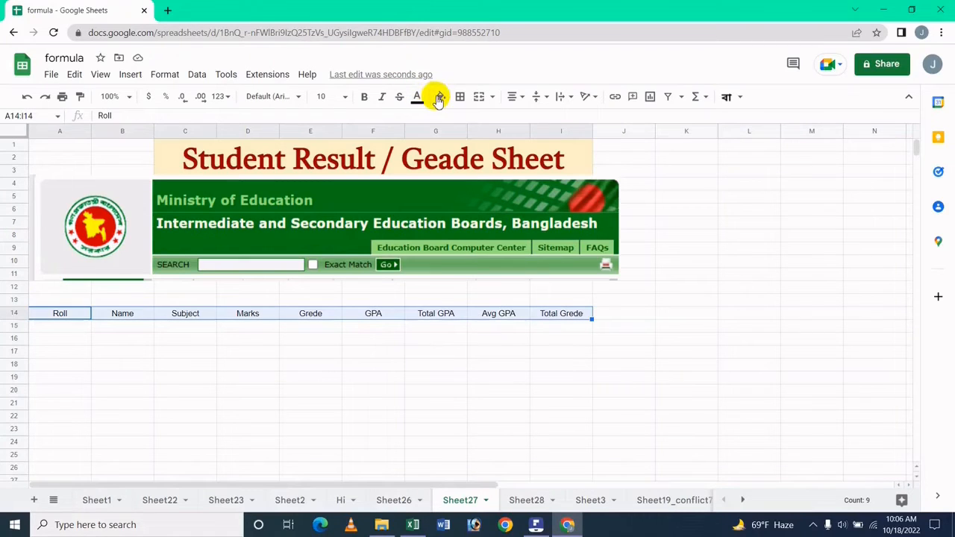
{"action": "left_click", "coordinate": [365, 96]}
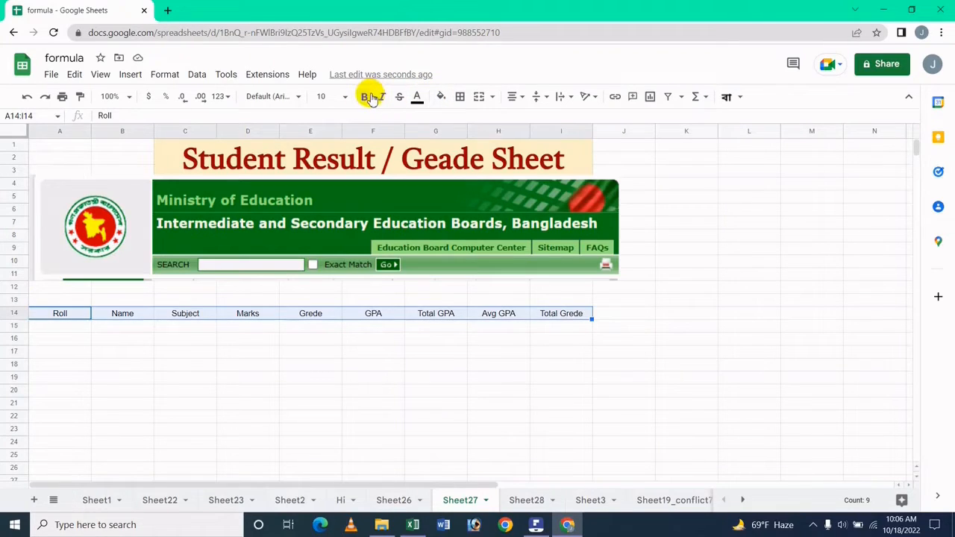
{"action": "left_click", "coordinate": [418, 97]}
{"action": "left_click", "coordinate": [438, 153]}
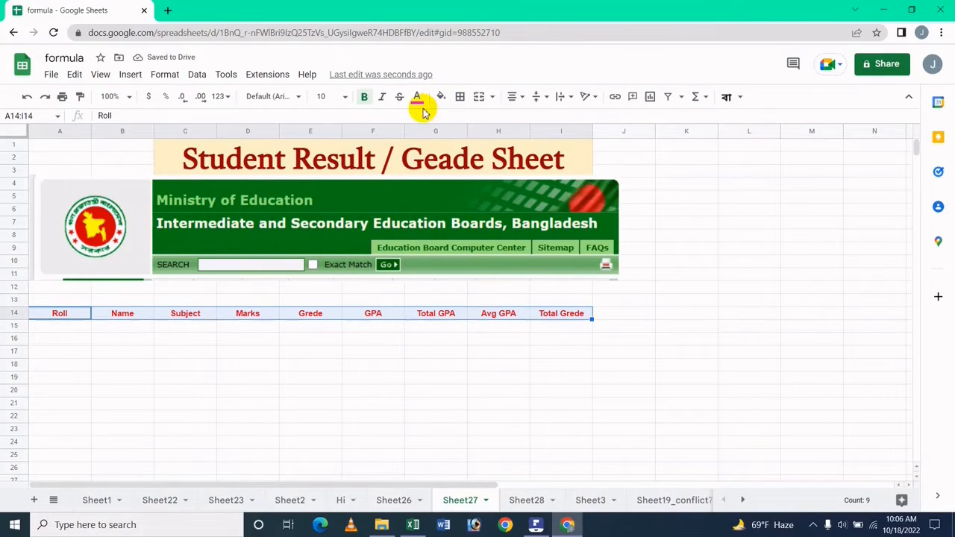
Step: Give the A14:I14 header cells a yellow background fill
{"action": "left_click", "coordinate": [441, 96]}
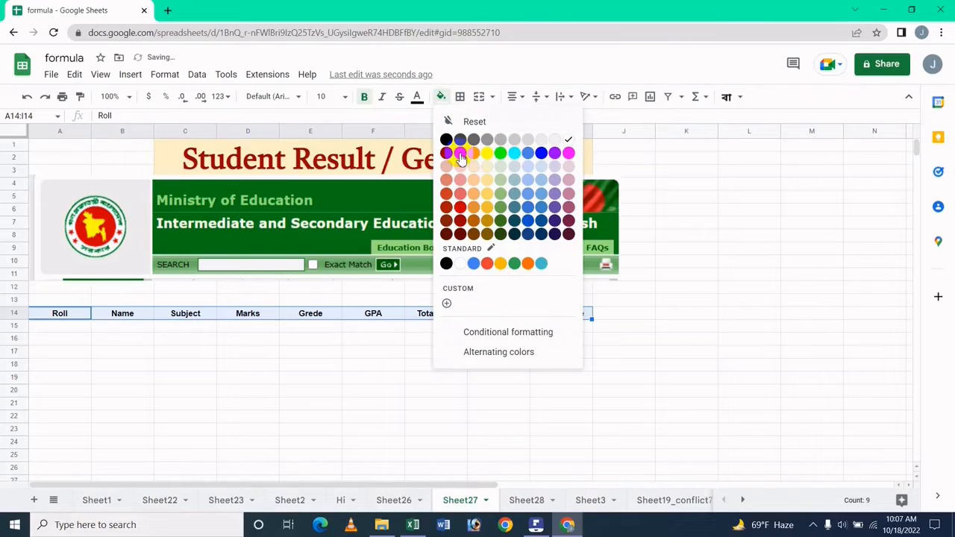
{"action": "left_click", "coordinate": [489, 154]}
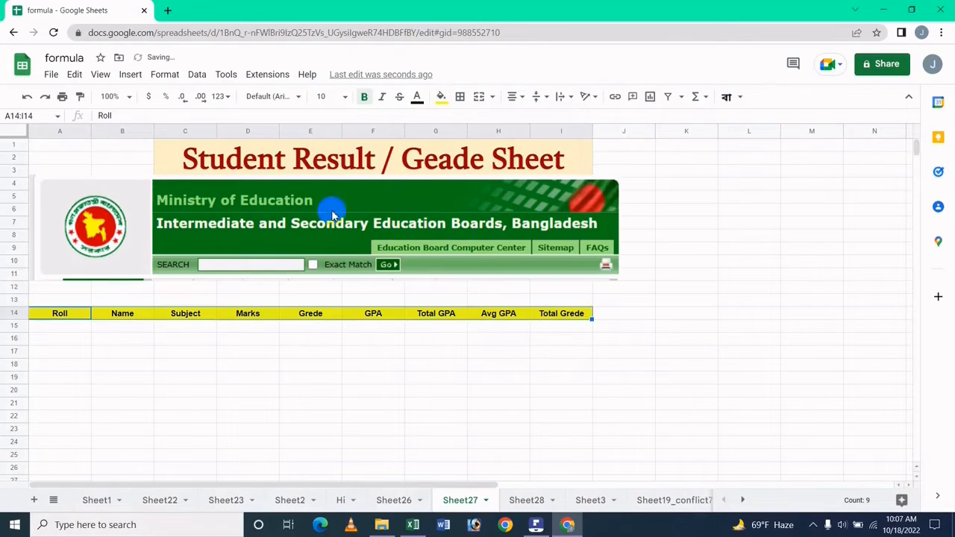
{"action": "left_click", "coordinate": [52, 326]}
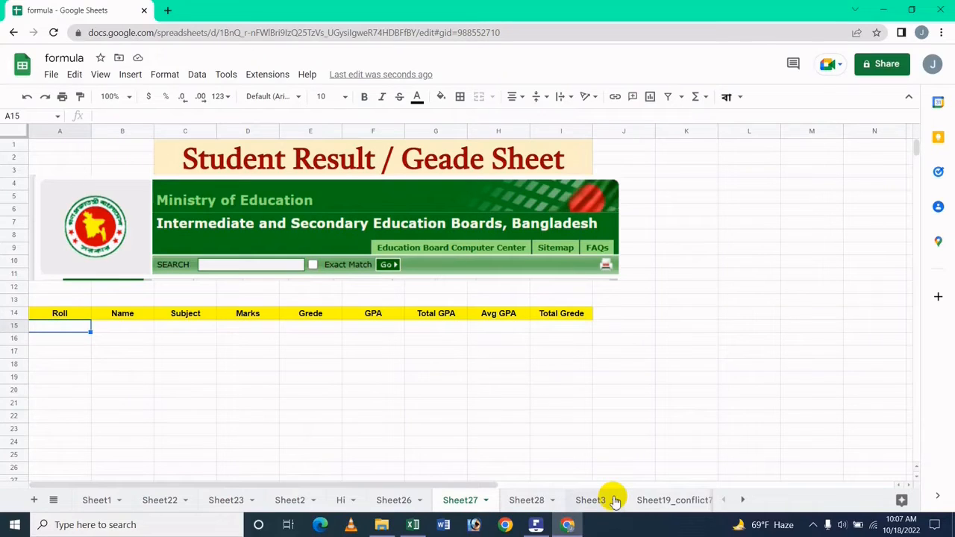
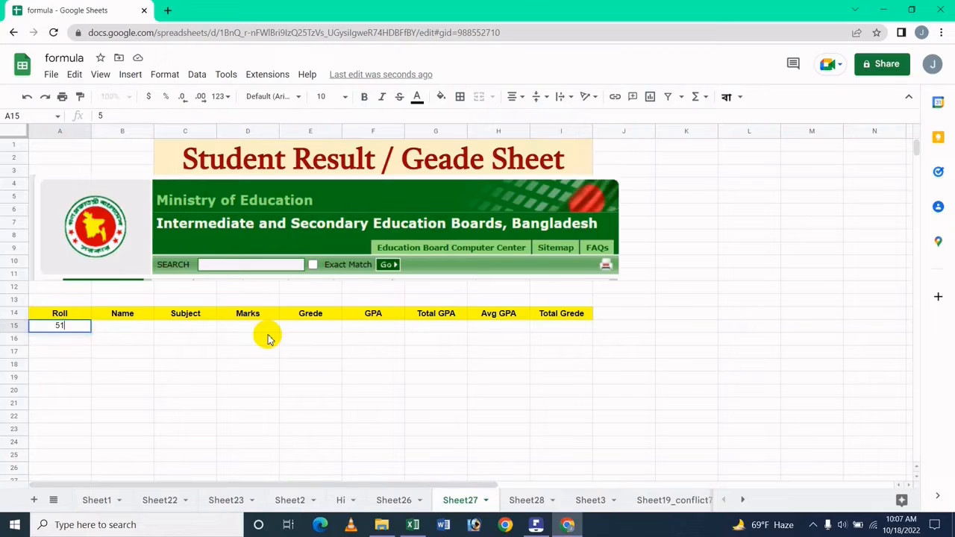
Step: Enter the roll number in A15 and the student's name in B15
{"action": "key", "text": "Tab"}
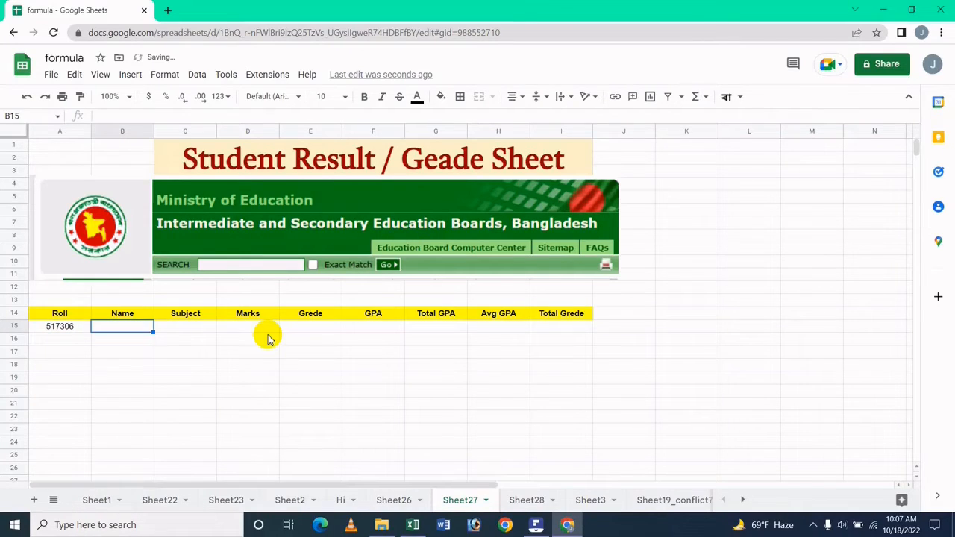
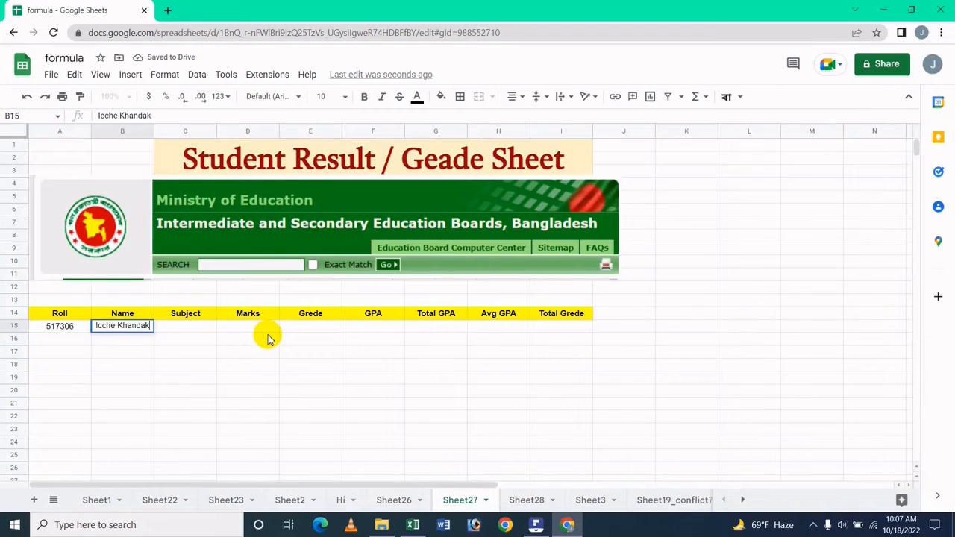
{"action": "key", "text": "Tab"}
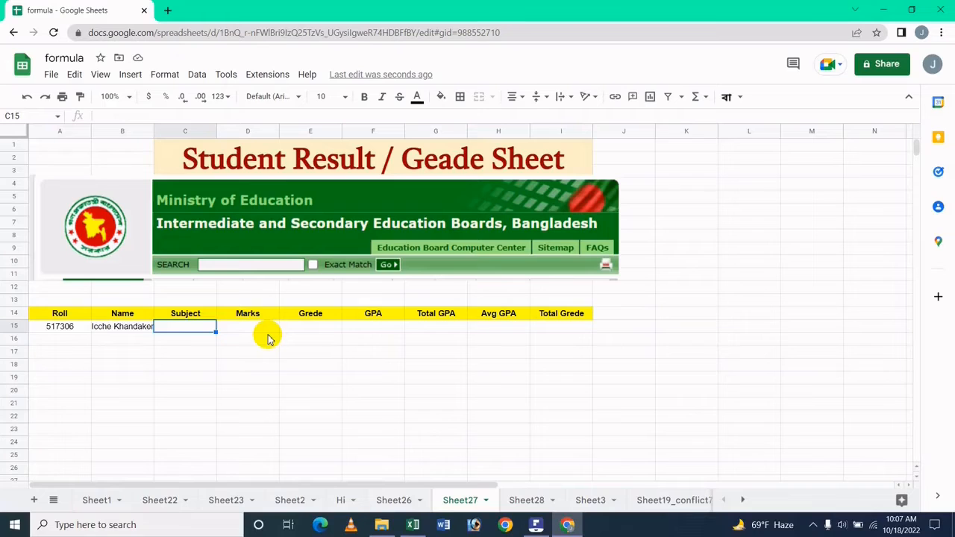
Step: Enter the subject 'Bangla 1st pa' in C15, correcting its capitalisation
{"action": "type", "text": "Bangla"}
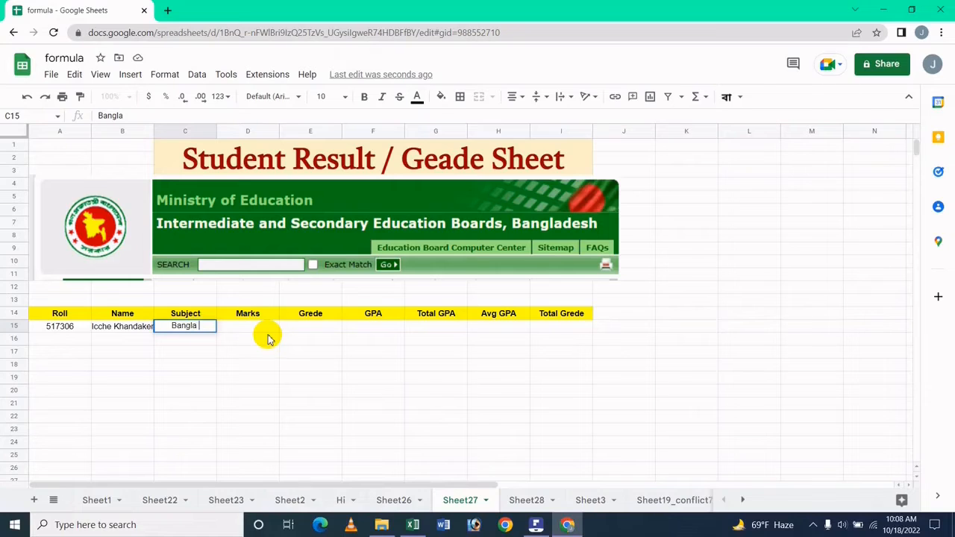
{"action": "type", "text": " 1st PA"}
{"action": "key", "text": "BackSpace"}
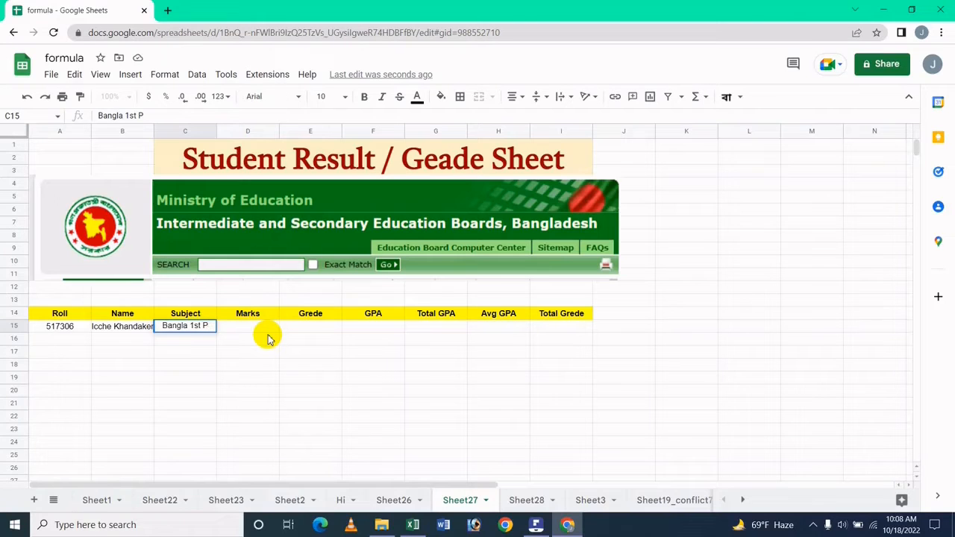
{"action": "type", "text": "a"}
{"action": "key", "text": "BackSpace"}
{"action": "key", "text": "BackSpace"}
{"action": "type", "text": "pa"}
{"action": "key", "text": "Left"}
{"action": "key", "text": "Right"}
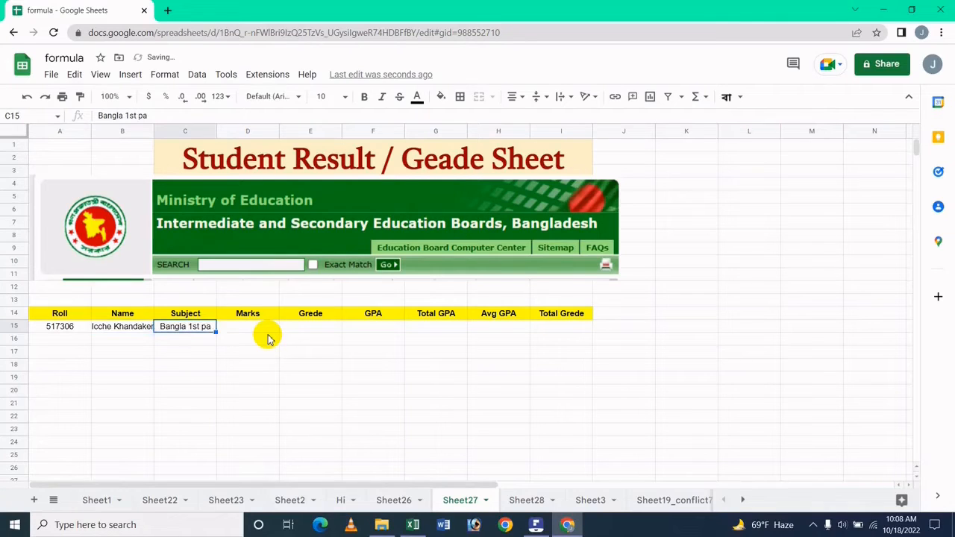
{"action": "key", "text": "F2"}
{"action": "key", "text": "Left"}
{"action": "key", "text": "Left"}
{"action": "key", "text": "Left"}
{"action": "key", "text": "Left"}
{"action": "key", "text": "Left"}
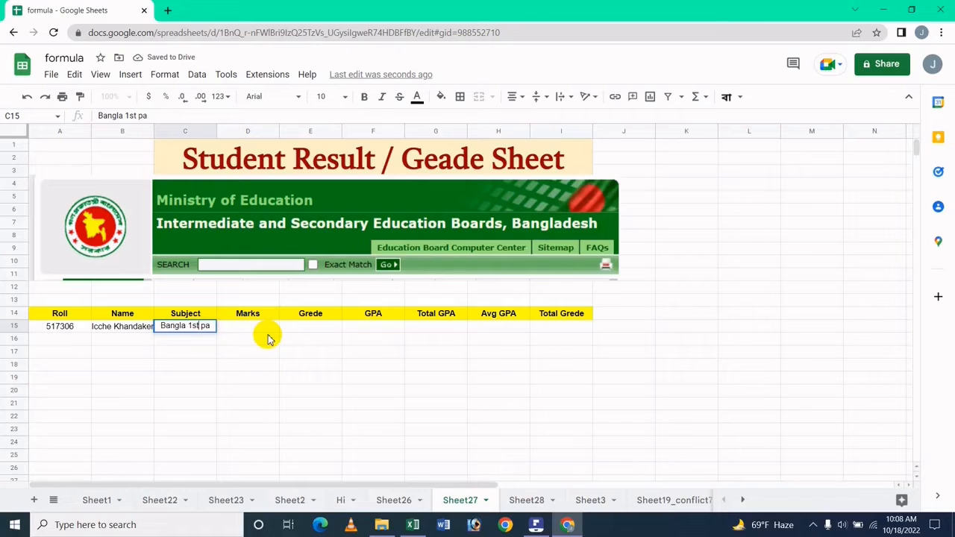
{"action": "key", "text": "Left"}
{"action": "key", "text": "Left"}
{"action": "key", "text": "Return"}
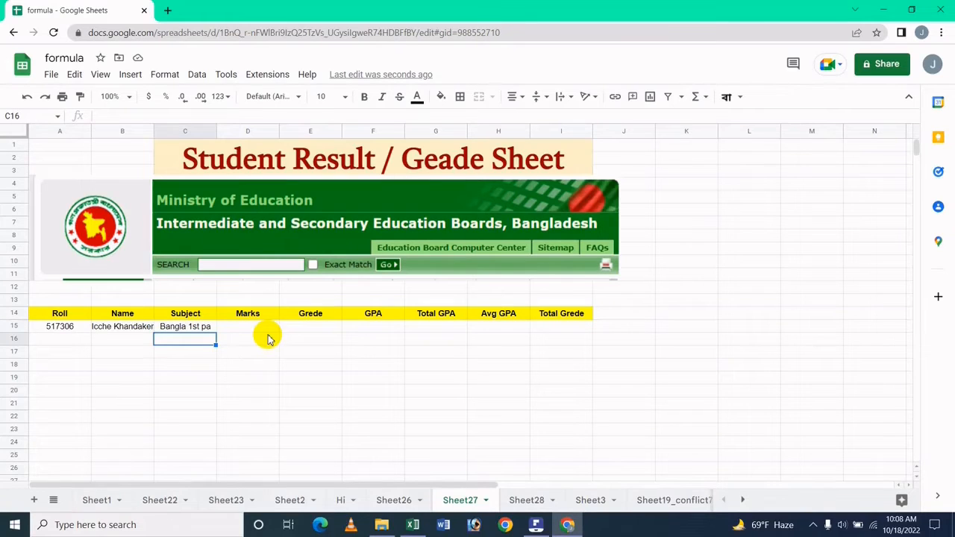
Step: Enter Bangla 2nd pa, English 1st pa and English 2nd pa in C16:C18, fixing typos
{"action": "type", "text": "Bangla"}
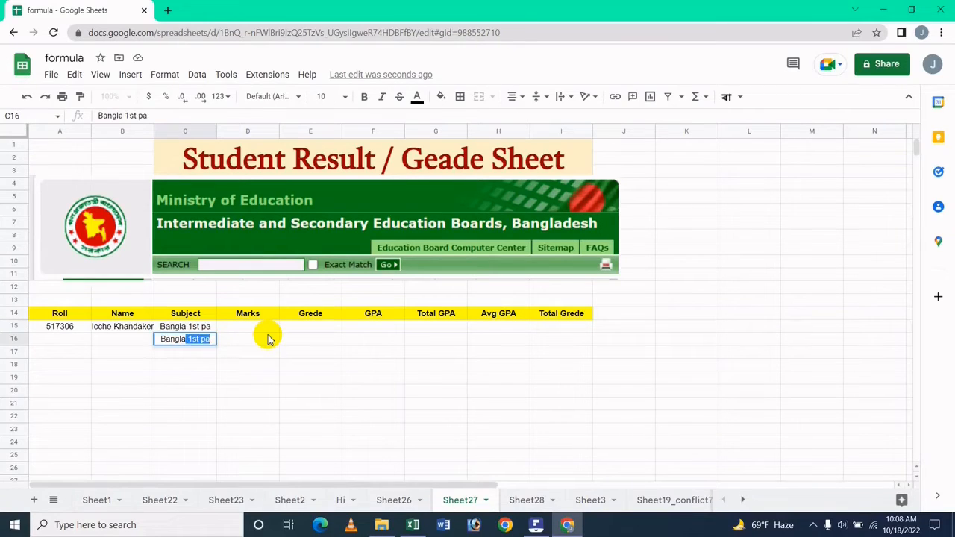
{"action": "type", "text": " 2nd"}
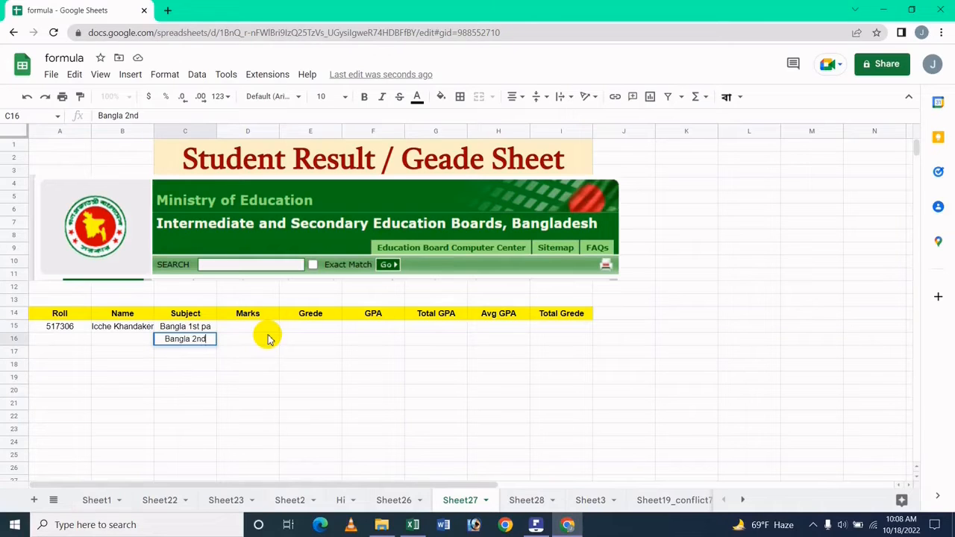
{"action": "type", "text": " pa"}
{"action": "key", "text": "Return"}
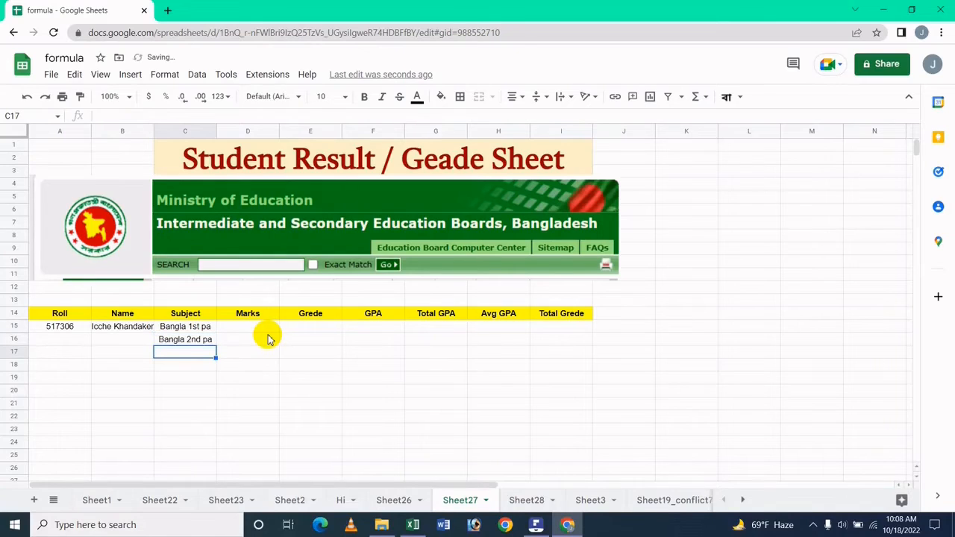
{"action": "type", "text": "Engli"}
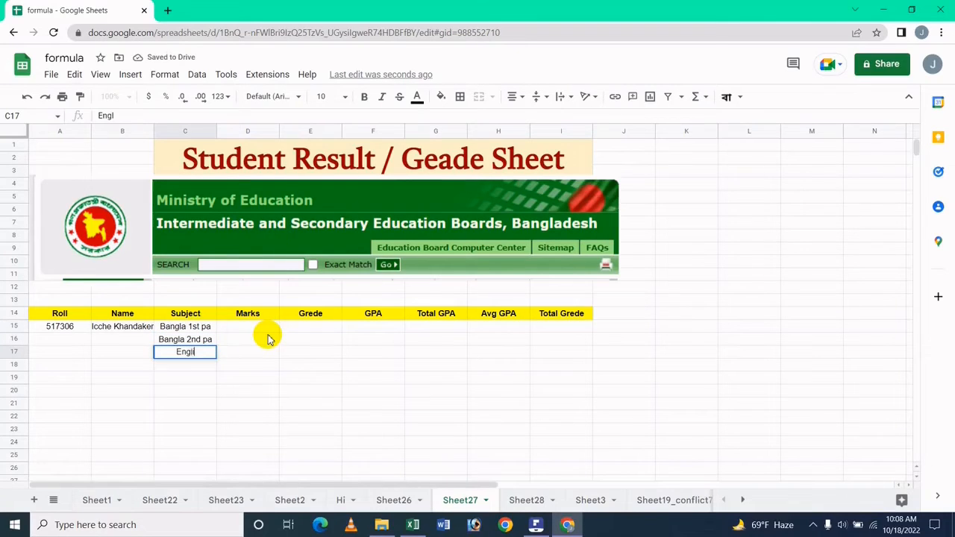
{"action": "type", "text": "sh 1111"}
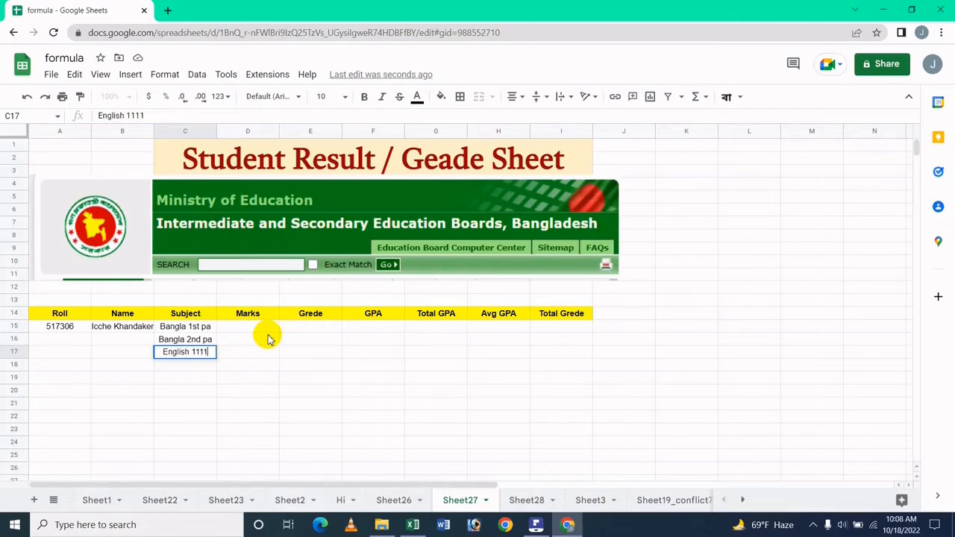
{"action": "key", "text": "BackSpace"}
{"action": "key", "text": "BackSpace"}
{"action": "key", "text": "BackSpace"}
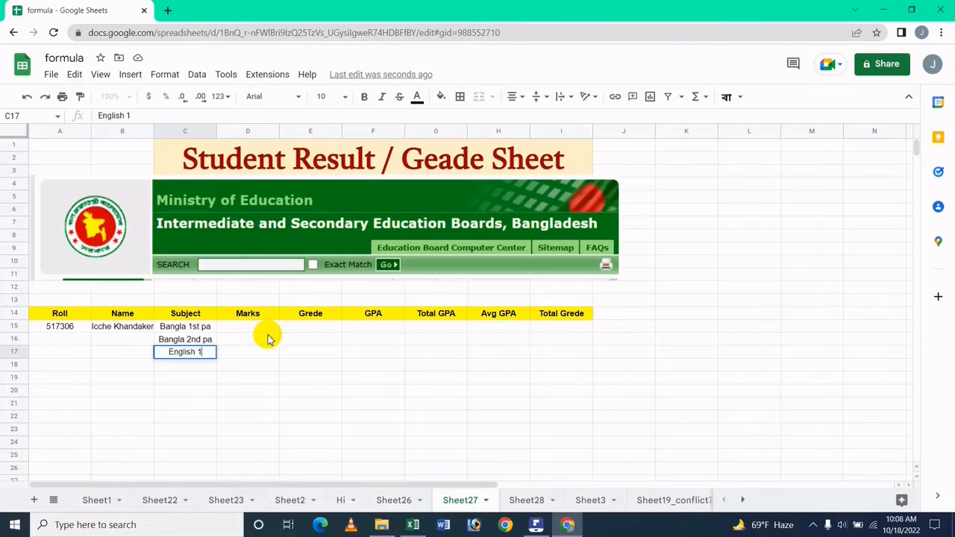
{"action": "type", "text": "st pa"}
{"action": "key", "text": "Return"}
{"action": "type", "text": "En"}
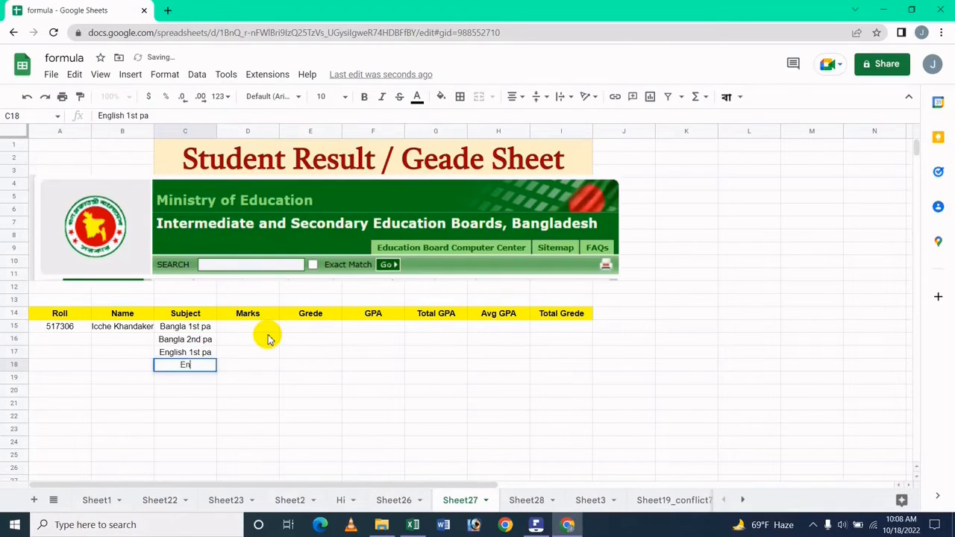
{"action": "type", "text": "glish"}
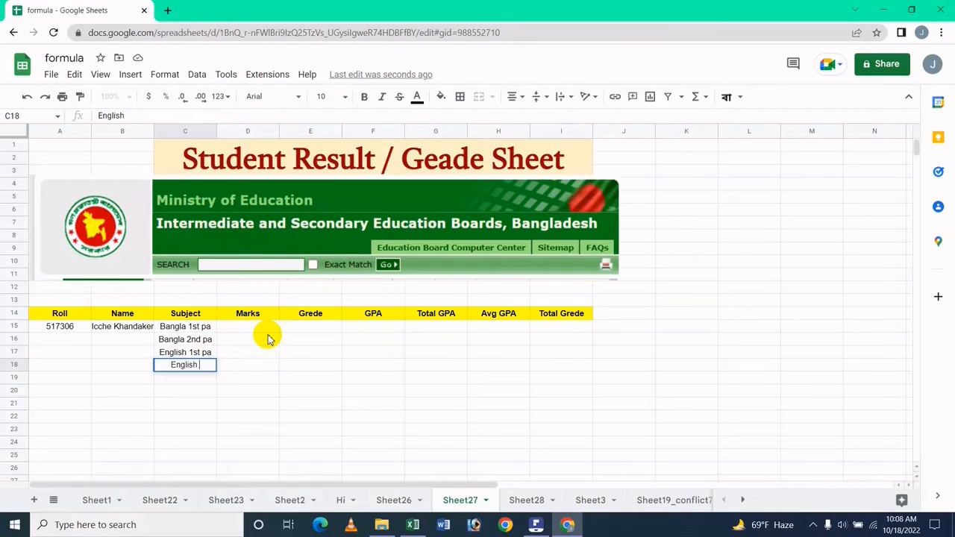
{"action": "type", "text": " 2nd pa"}
{"action": "key", "text": "Return"}
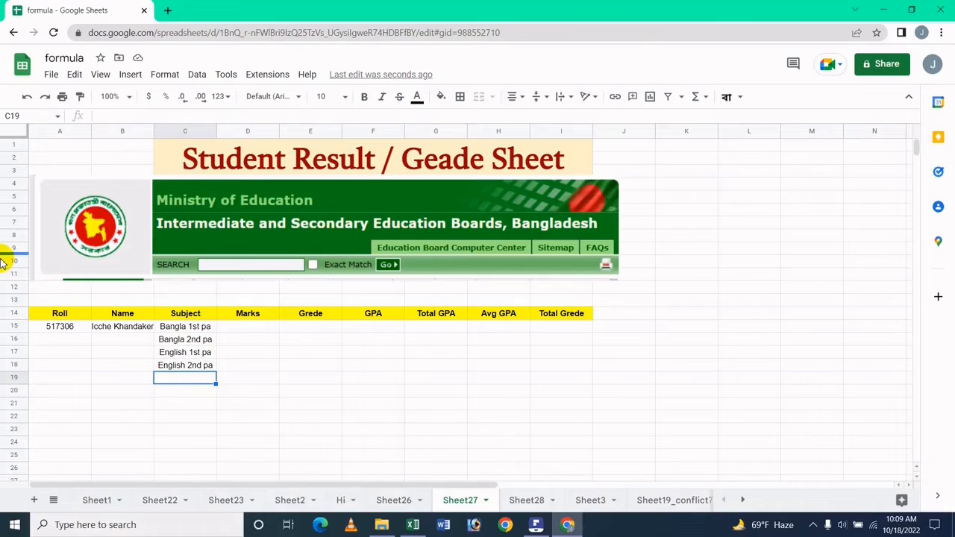
Step: Enter Physics, Chemistry, Biology and Methmetics in C19:C22, then start the next subject in C23
{"action": "type", "text": "Ph"}
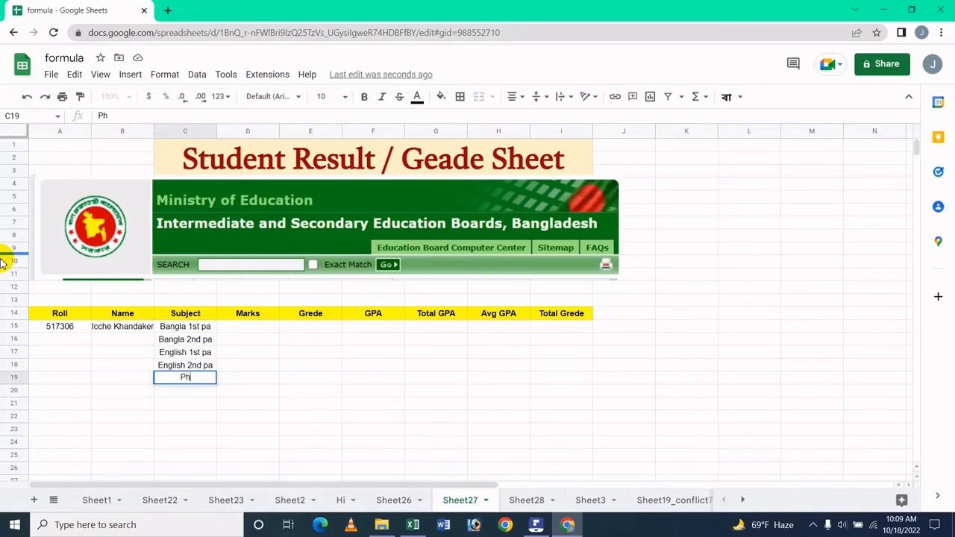
{"action": "type", "text": "ysics"}
{"action": "key", "text": "Return"}
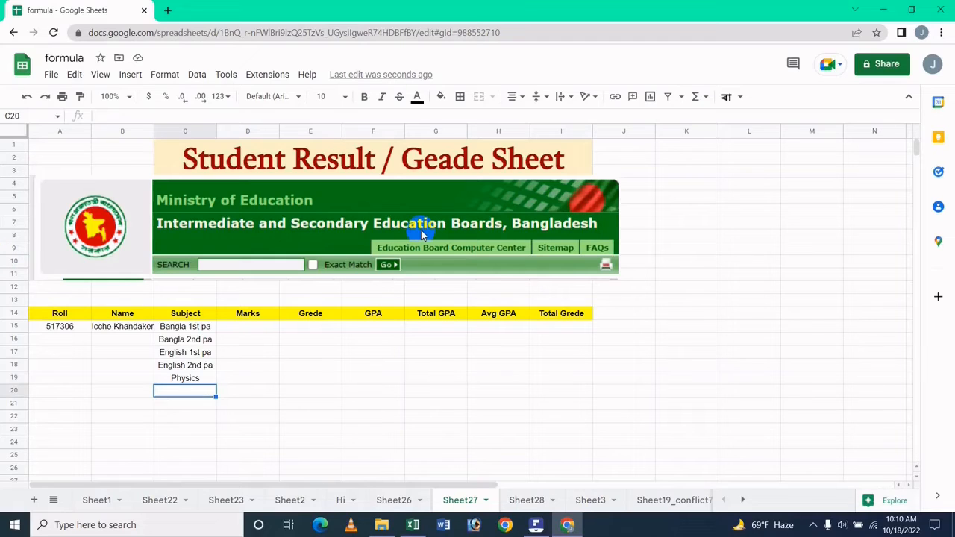
{"action": "type", "text": "Chemi"}
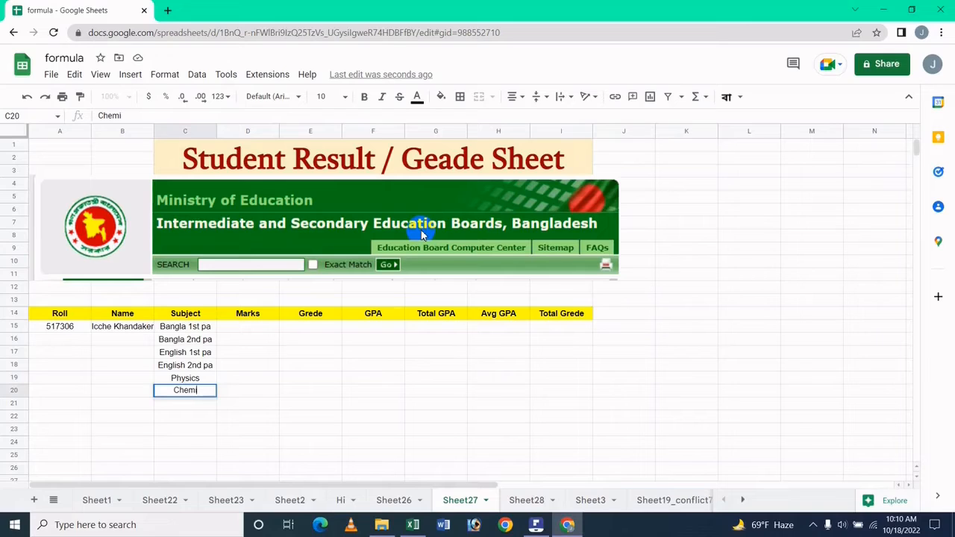
{"action": "type", "text": "stry"}
{"action": "key", "text": "Return"}
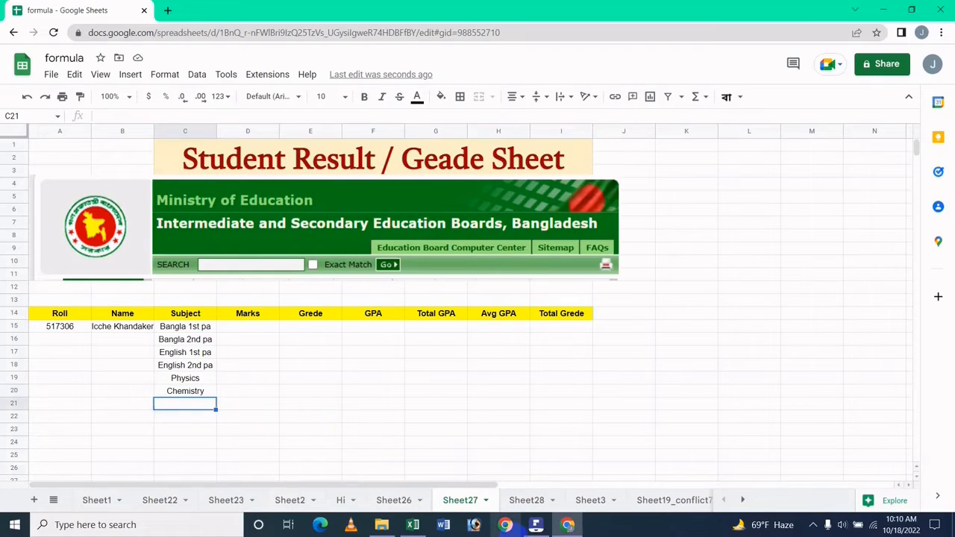
{"action": "type", "text": "Biolo"}
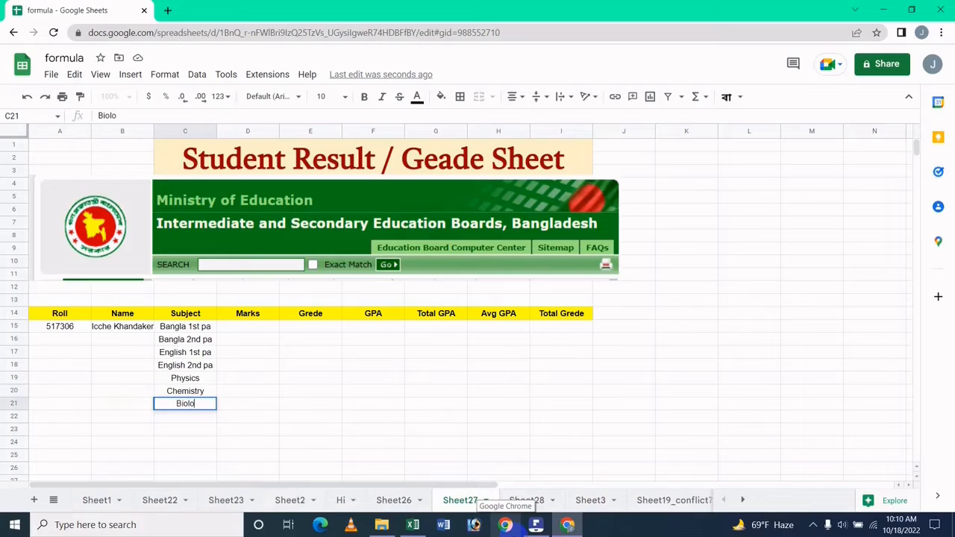
{"action": "type", "text": "gy"}
{"action": "key", "text": "Return"}
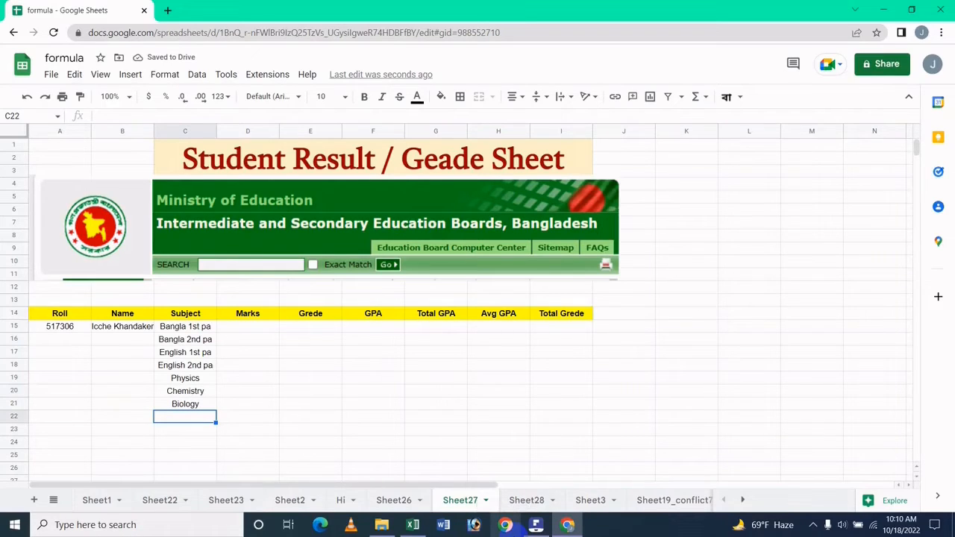
{"action": "type", "text": "Meth"}
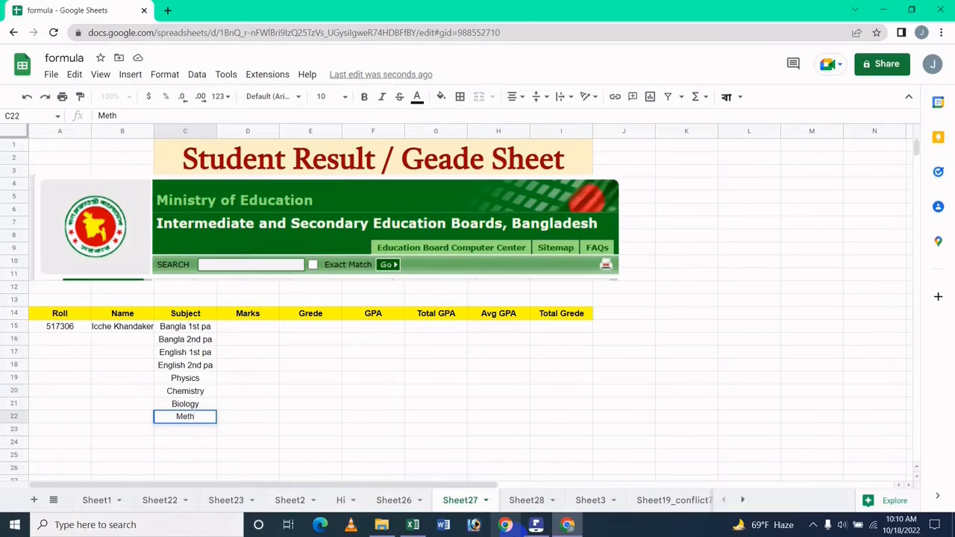
{"action": "type", "text": "metics"}
{"action": "key", "text": "Return"}
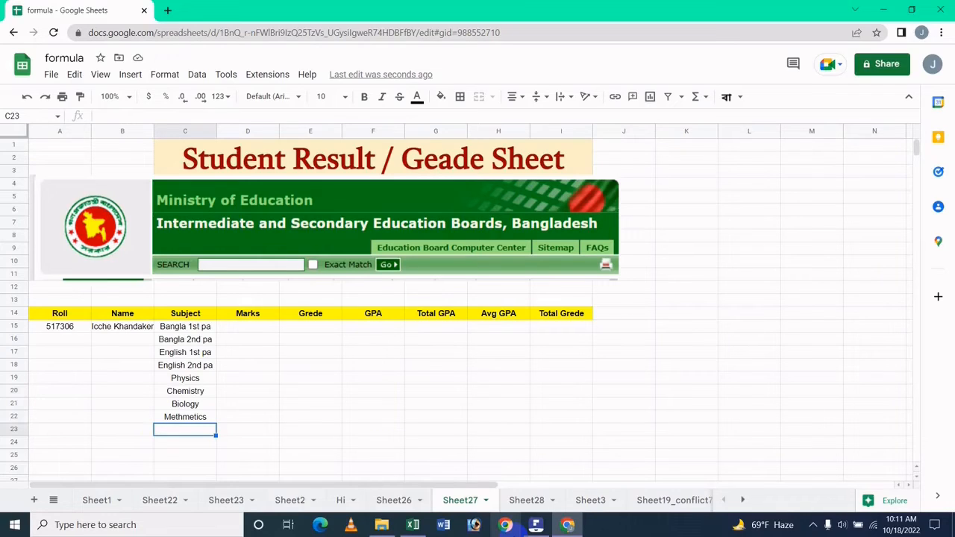
{"action": "type", "text": "Reli"}
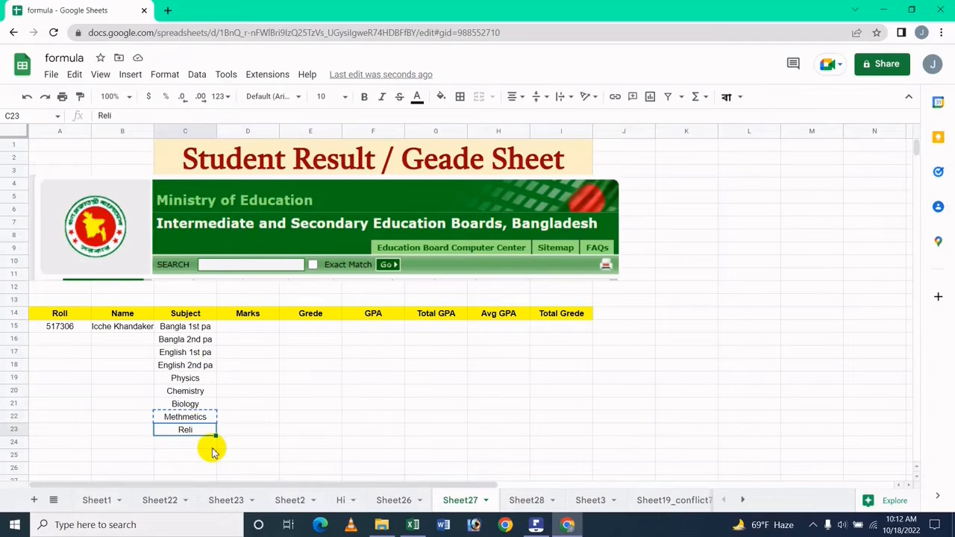
Step: Correct the C22 subject from Methmetics to Mathmetics
{"action": "left_click", "coordinate": [185, 417]}
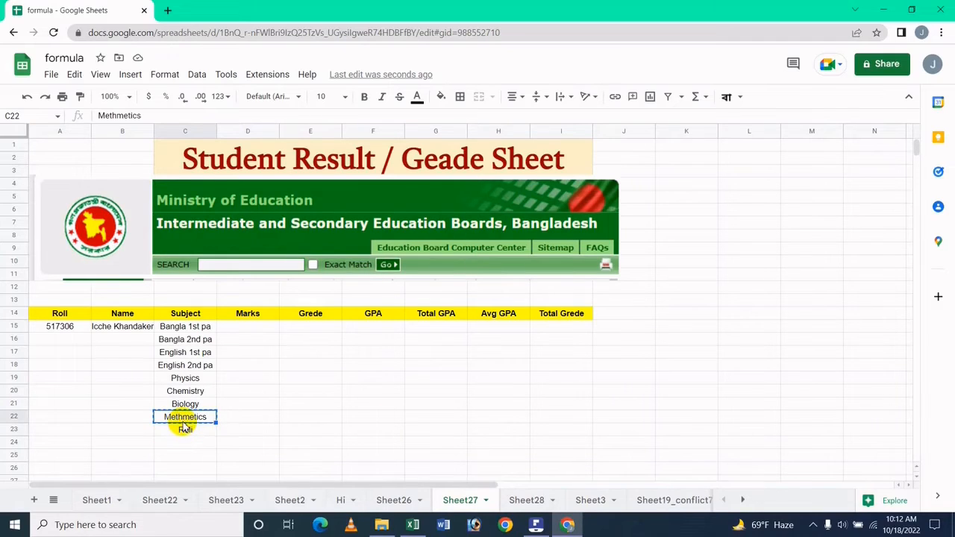
{"action": "key", "text": "F2"}
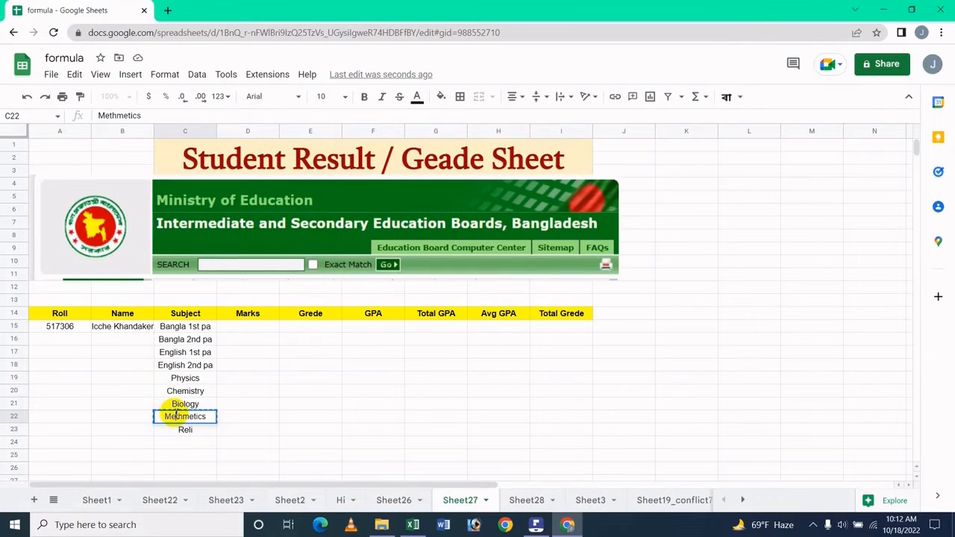
{"action": "key", "text": "BackSpace"}
{"action": "type", "text": "a"}
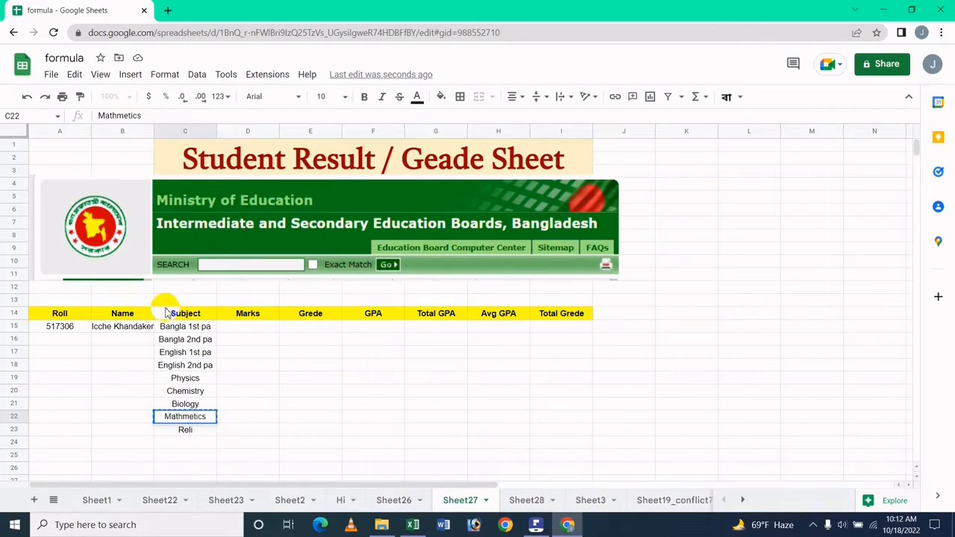
{"action": "left_click", "coordinate": [179, 429]}
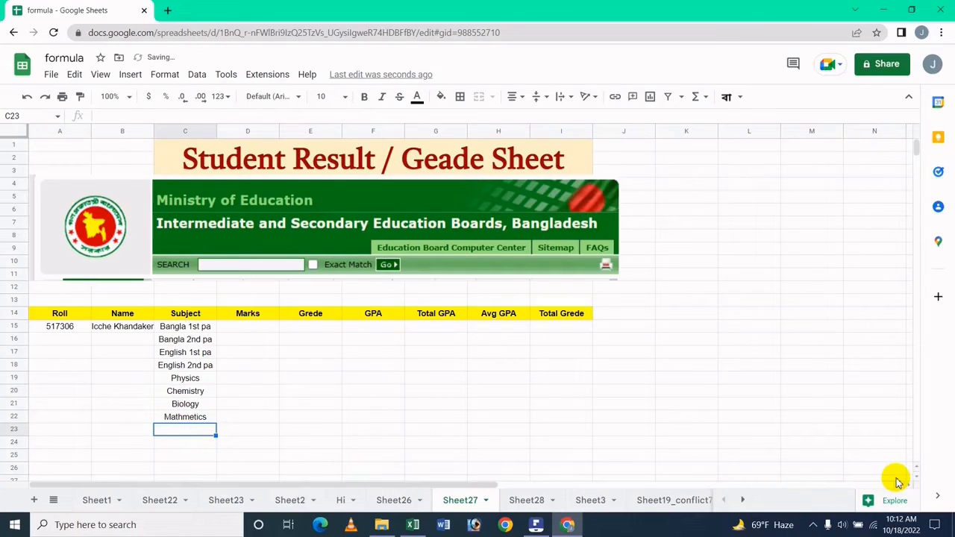
Step: Enter Religion in C23, fixing the 'Religoion' misspelling
{"action": "type", "text": "Reli"}
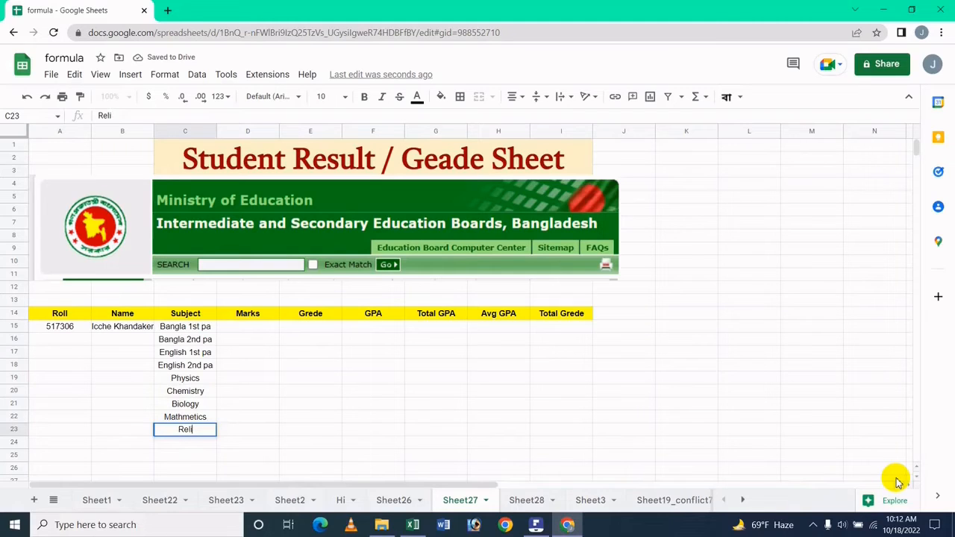
{"action": "type", "text": "goion"}
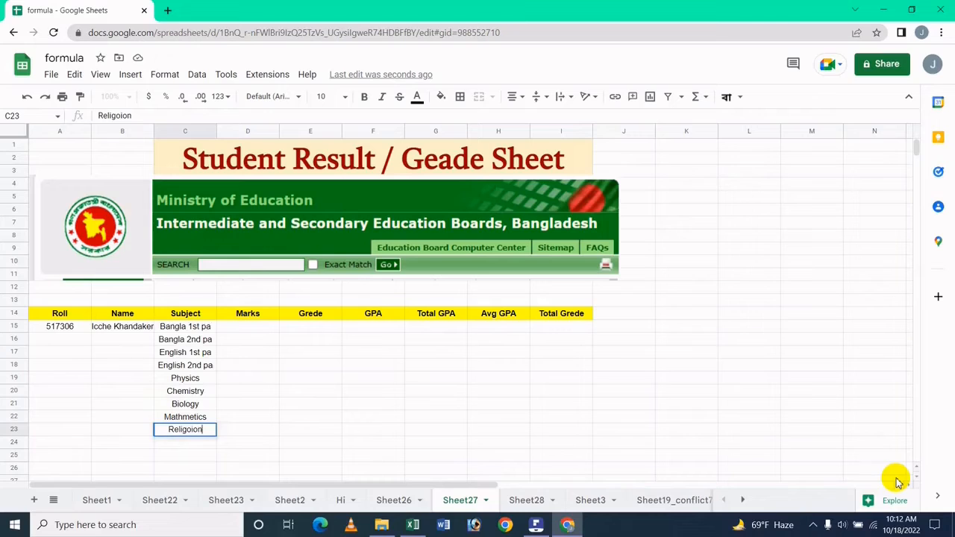
{"action": "key", "text": "Return"}
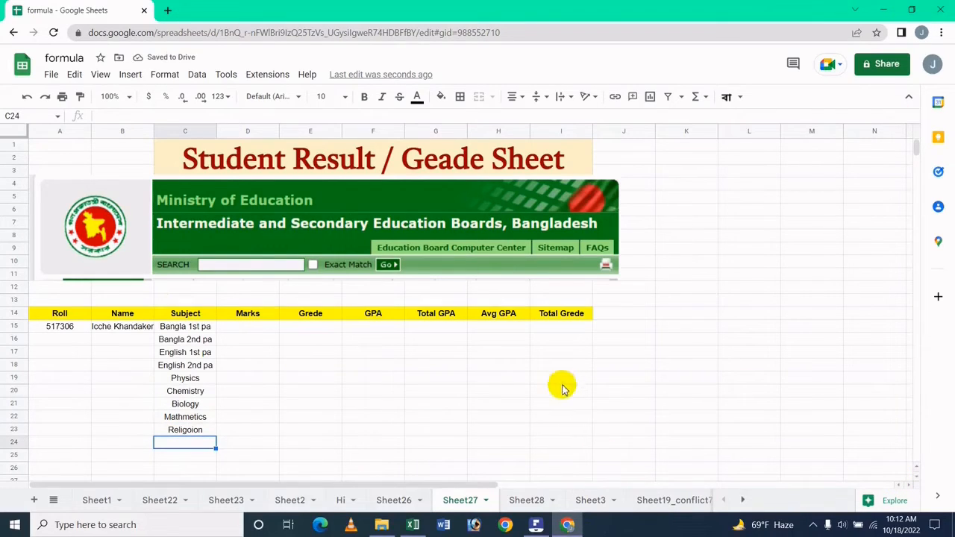
{"action": "double_click", "coordinate": [186, 431]}
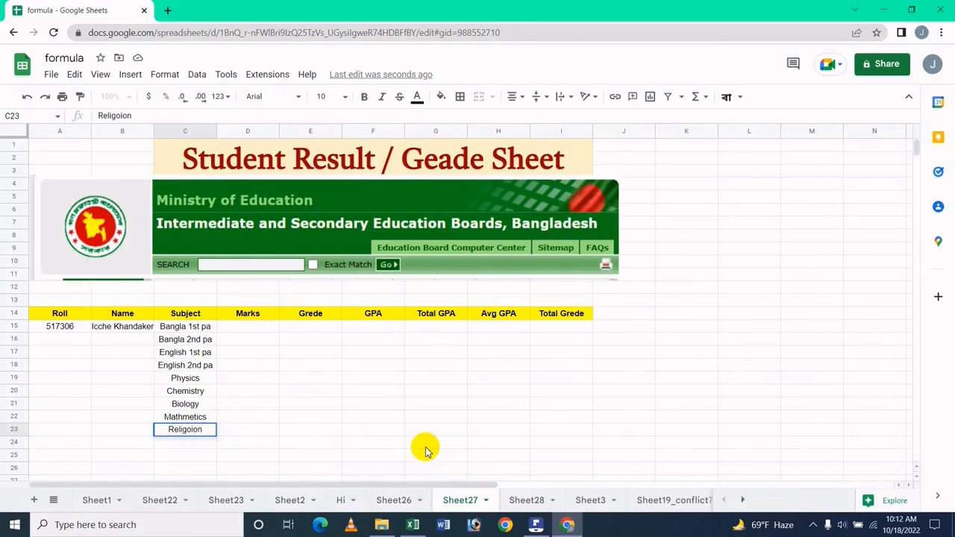
{"action": "key", "text": "BackSpace"}
{"action": "key", "text": "Return"}
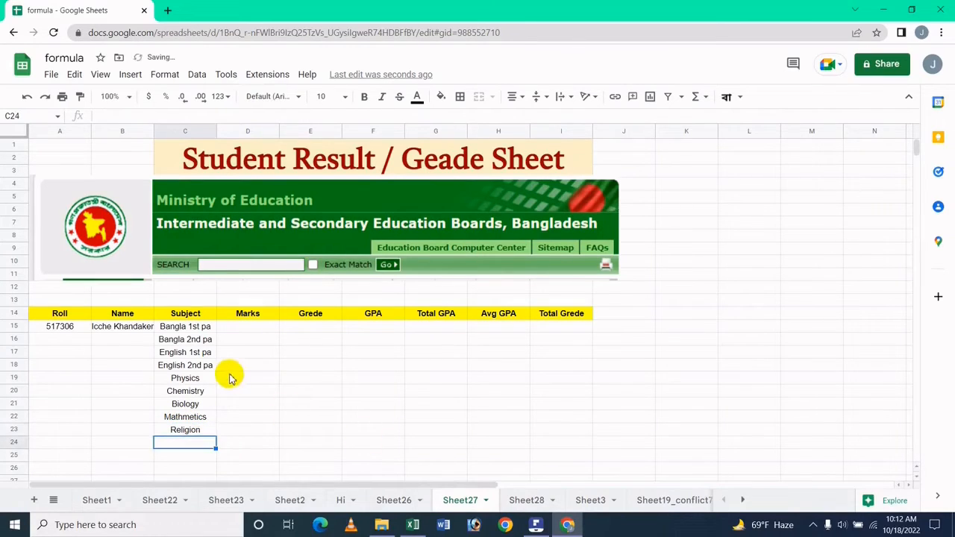
{"action": "left_click", "coordinate": [228, 369]}
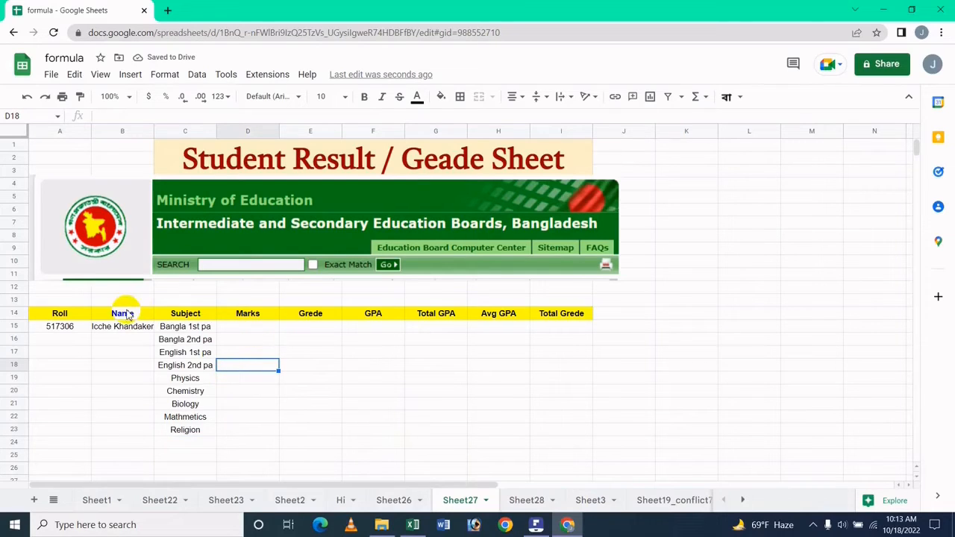
Step: Merge B15:B23 and A15:A23 so the name and roll number each span rows 15–23
{"action": "left_click_drag", "start_coordinate": [124, 332], "coordinate": [118, 434]}
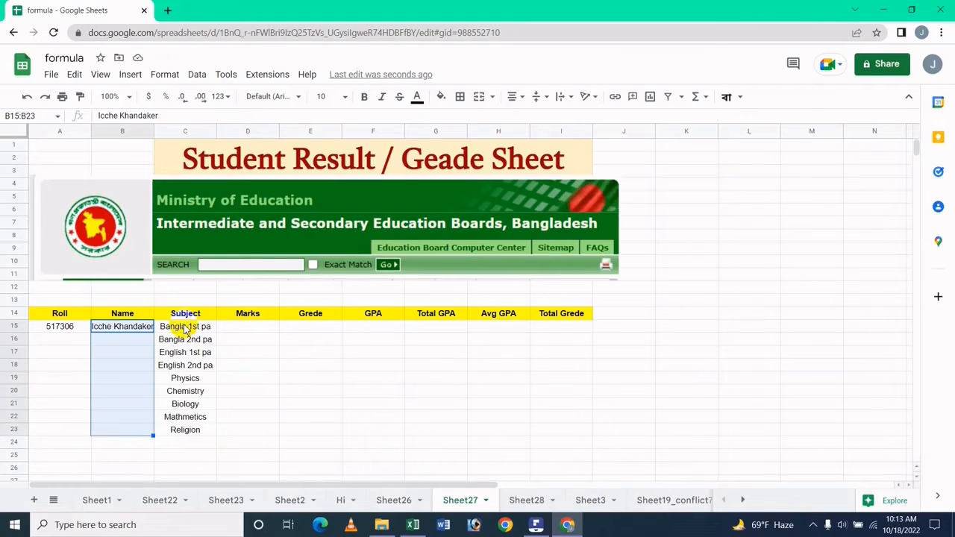
{"action": "left_click", "coordinate": [479, 96]}
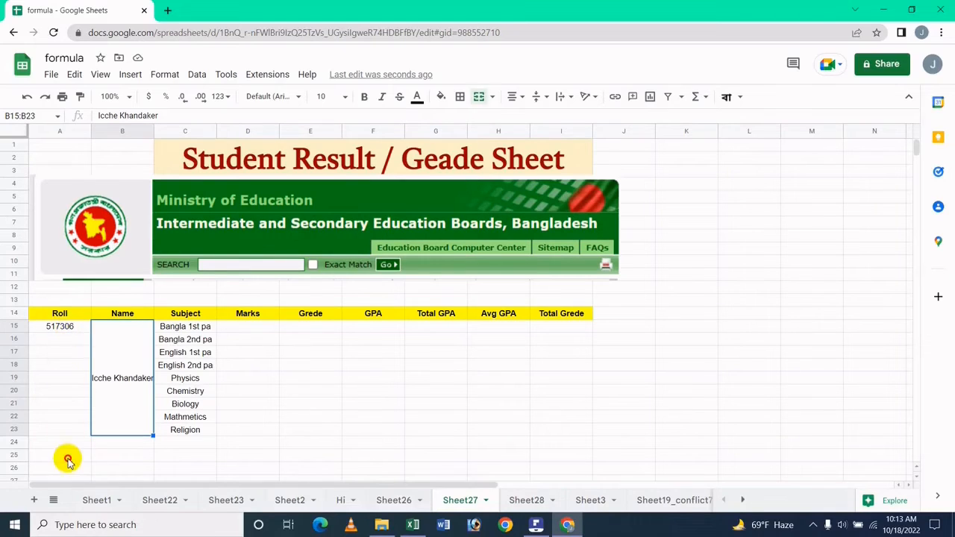
{"action": "left_click_drag", "start_coordinate": [66, 327], "coordinate": [67, 440]}
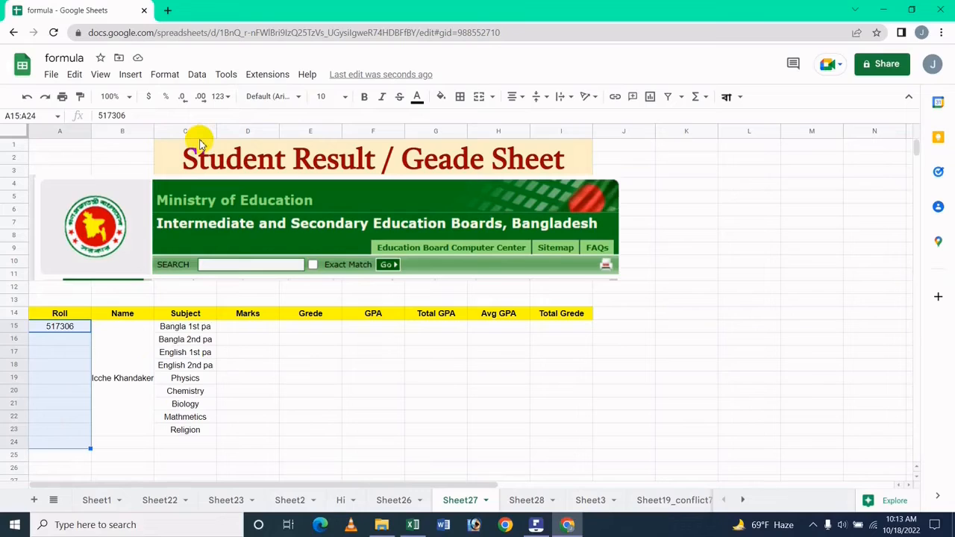
{"action": "key", "text": "shift+Up"}
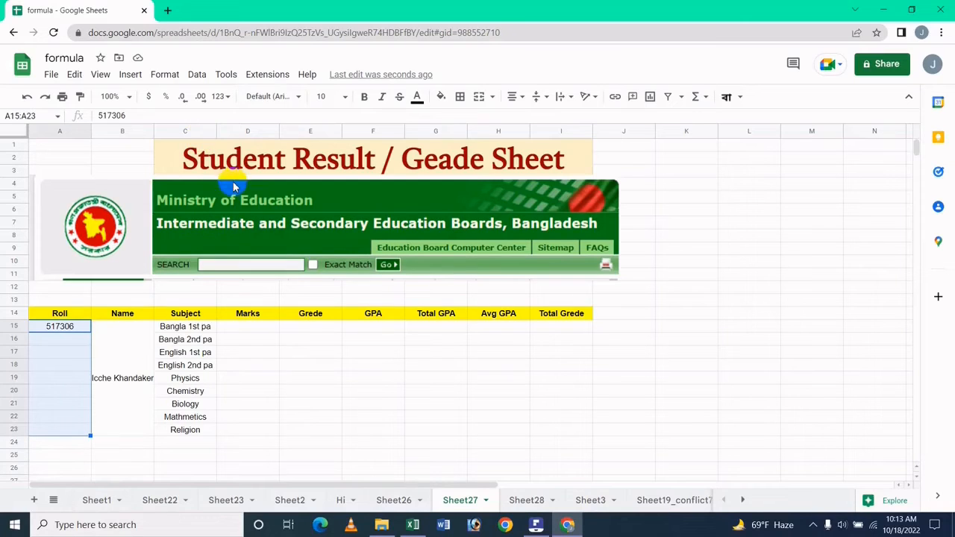
{"action": "left_click", "coordinate": [477, 96]}
{"action": "left_click", "coordinate": [116, 412]}
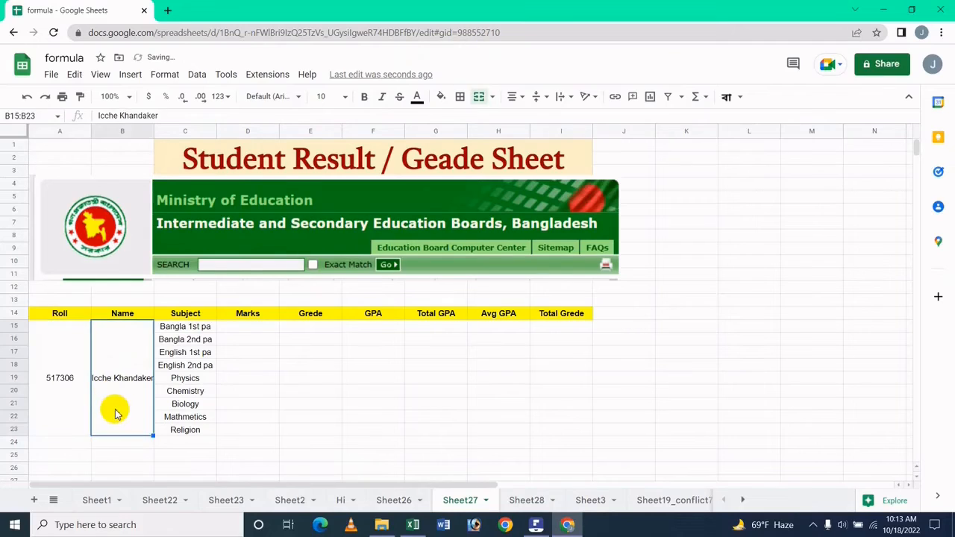
{"action": "left_click", "coordinate": [53, 405]}
{"action": "left_click", "coordinate": [201, 403]}
{"action": "left_click", "coordinate": [191, 436]}
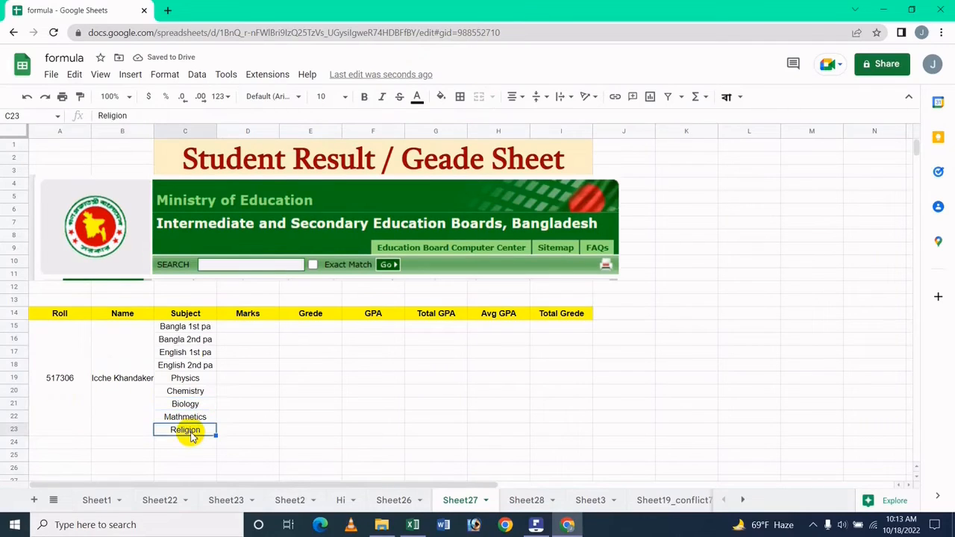
{"action": "key", "text": "Left"}
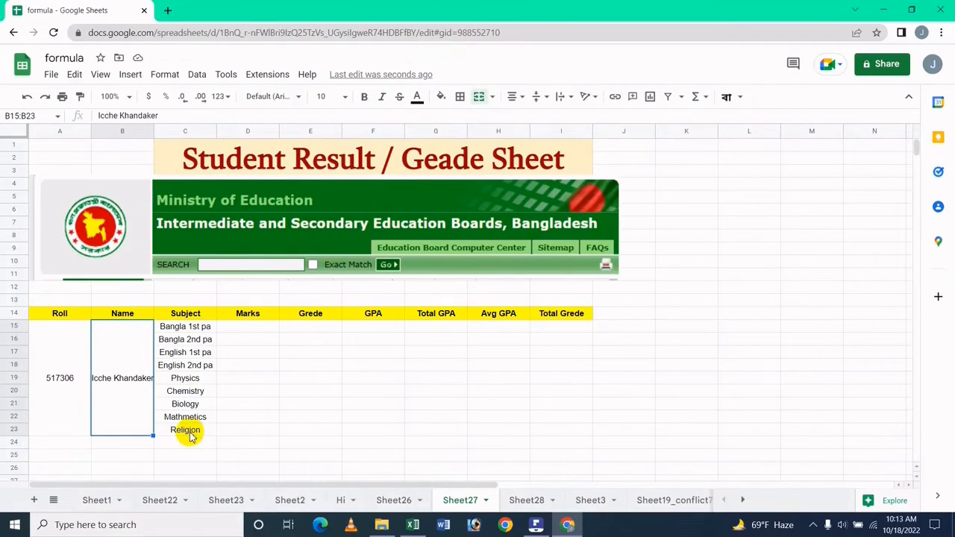
{"action": "left_click", "coordinate": [179, 434]}
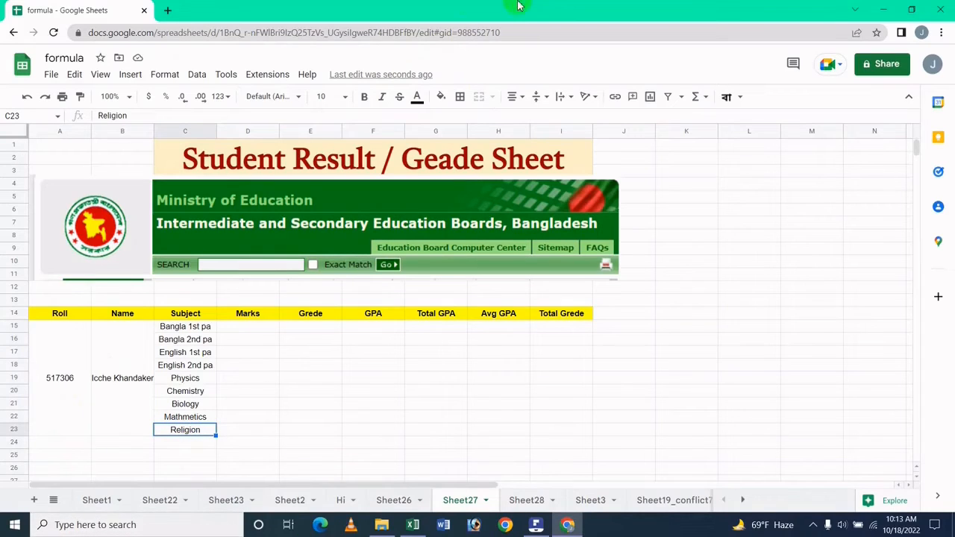
Step: Enter marks 79, 45, 65 and 54 in D15:D18
{"action": "left_click", "coordinate": [250, 328]}
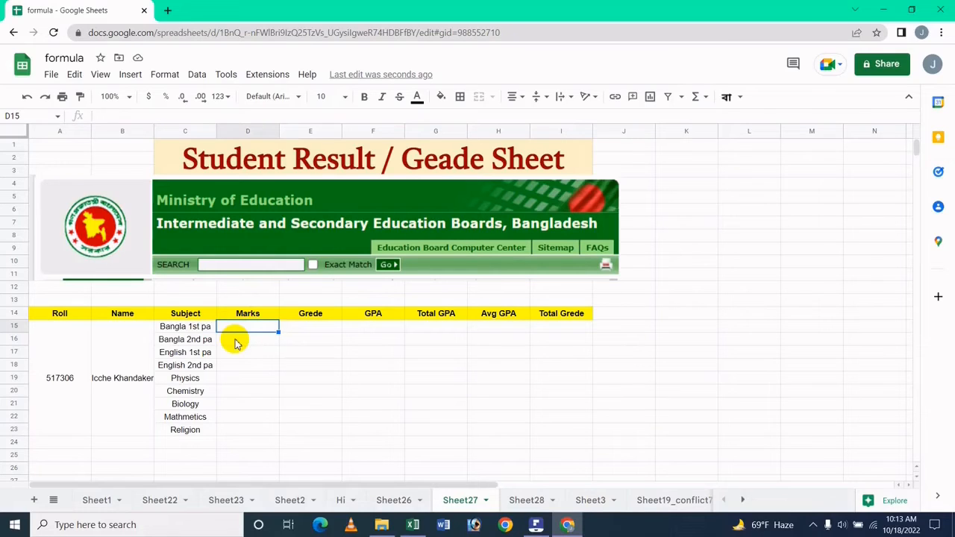
{"action": "type", "text": "79"}
{"action": "left_click", "coordinate": [236, 342]}
{"action": "type", "text": "45"}
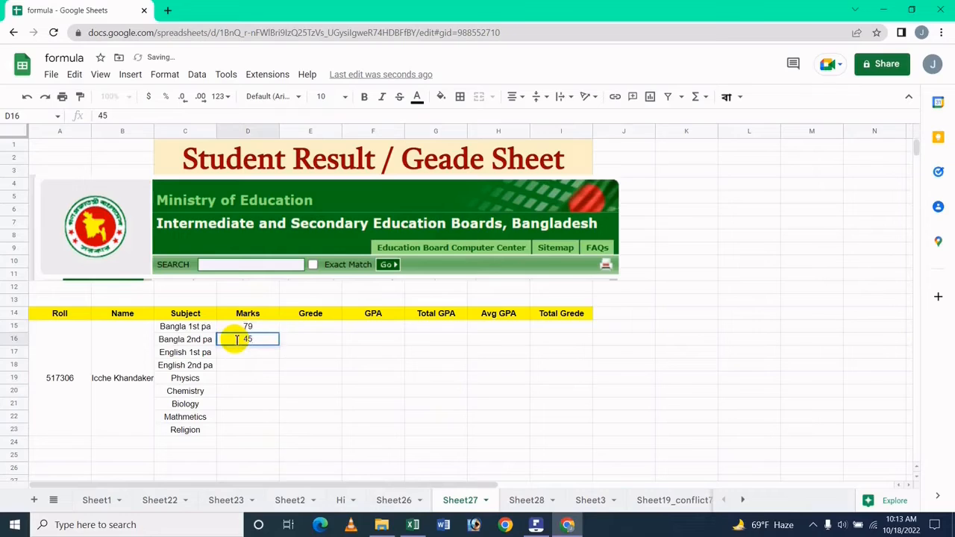
{"action": "key", "text": "Return"}
{"action": "type", "text": "65"}
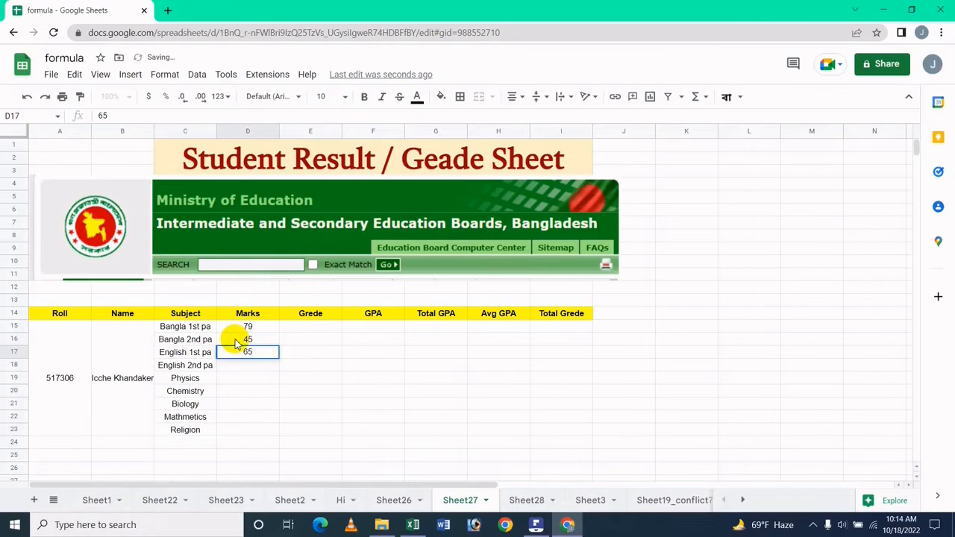
{"action": "key", "text": "Return"}
{"action": "type", "text": "87"}
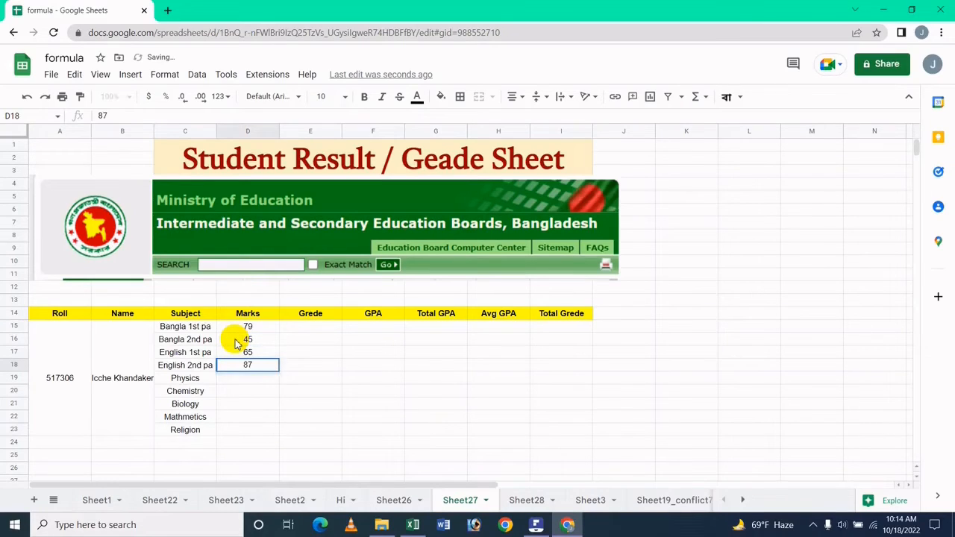
{"action": "key", "text": "BackSpace"}
{"action": "key", "text": "BackSpace"}
{"action": "type", "text": "54"}
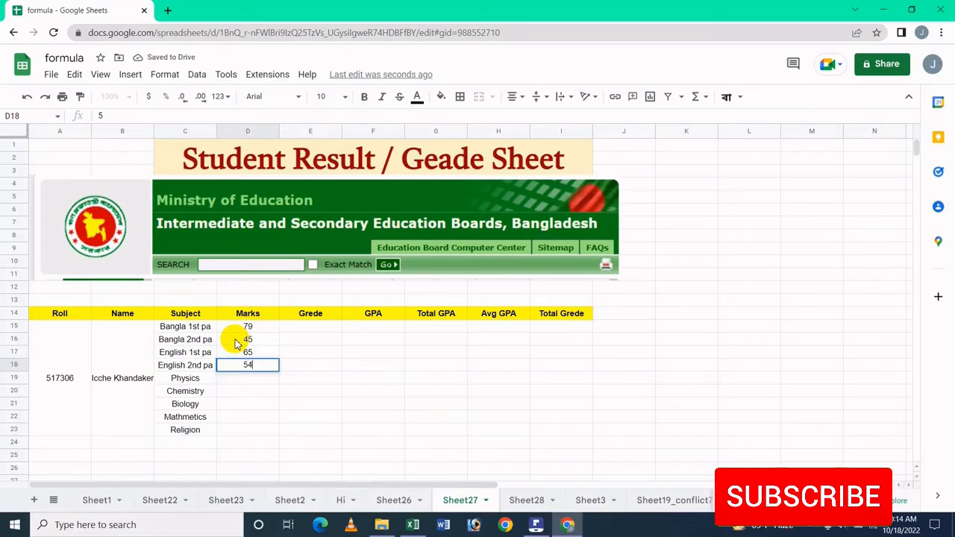
{"action": "key", "text": "Return"}
Step: Enter marks 32, 28, 39, 30 and 50 in D19:D23
{"action": "type", "text": "32"}
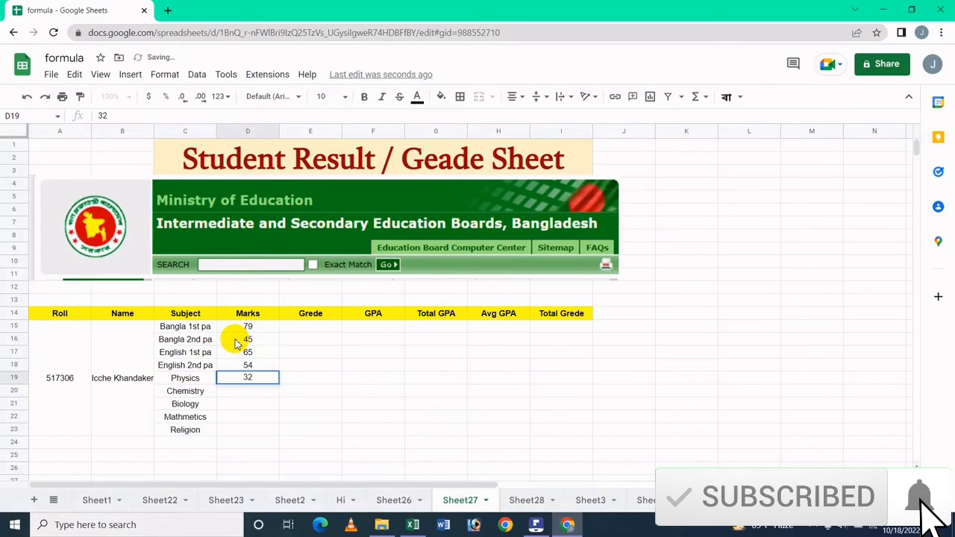
{"action": "key", "text": "Up"}
{"action": "key", "text": "Down"}
{"action": "key", "text": "Down"}
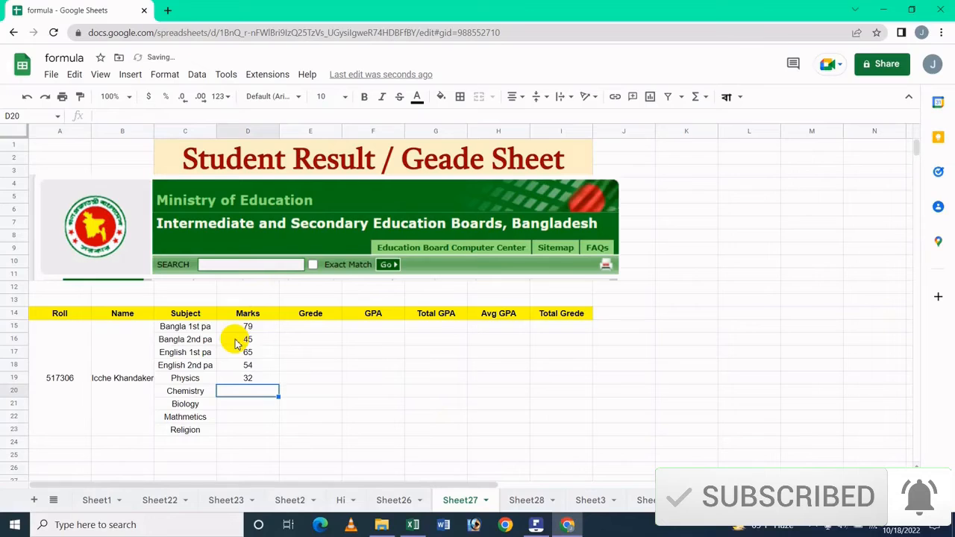
{"action": "type", "text": "28"}
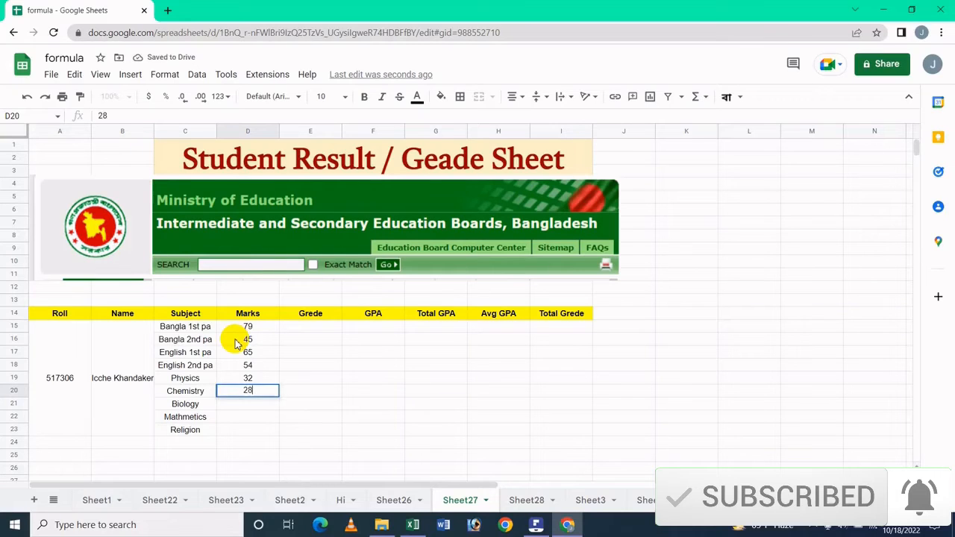
{"action": "key", "text": "Return"}
{"action": "type", "text": "39"}
{"action": "key", "text": "Return"}
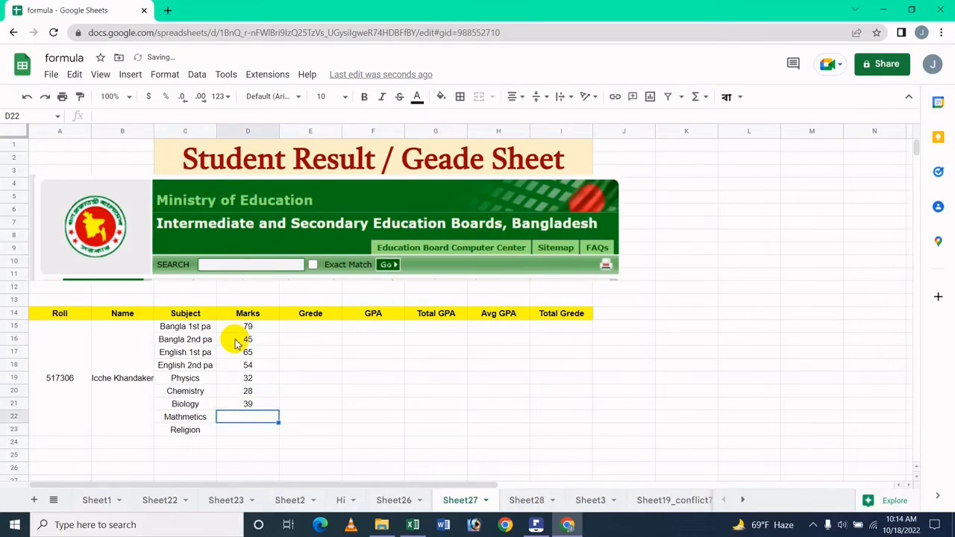
{"action": "type", "text": "30"}
{"action": "key", "text": "Return"}
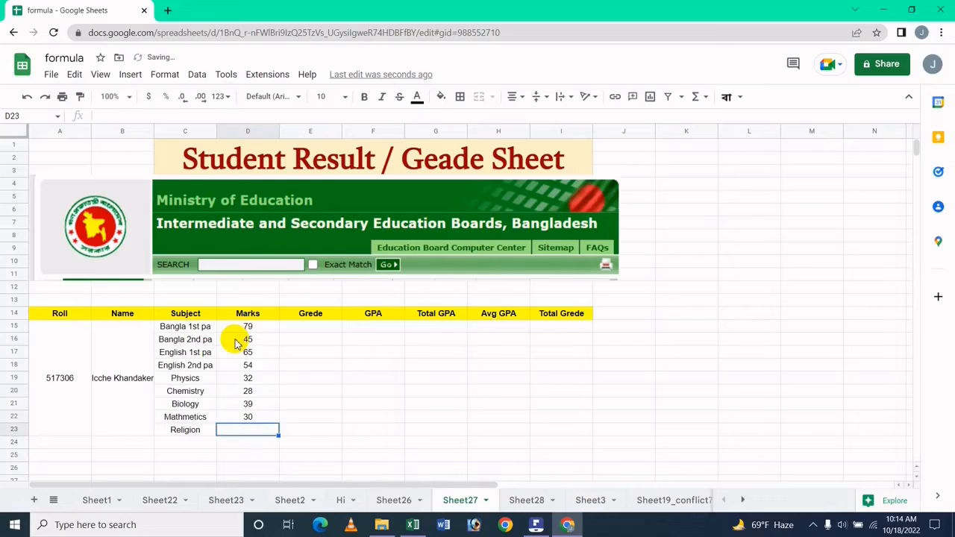
{"action": "type", "text": "1"}
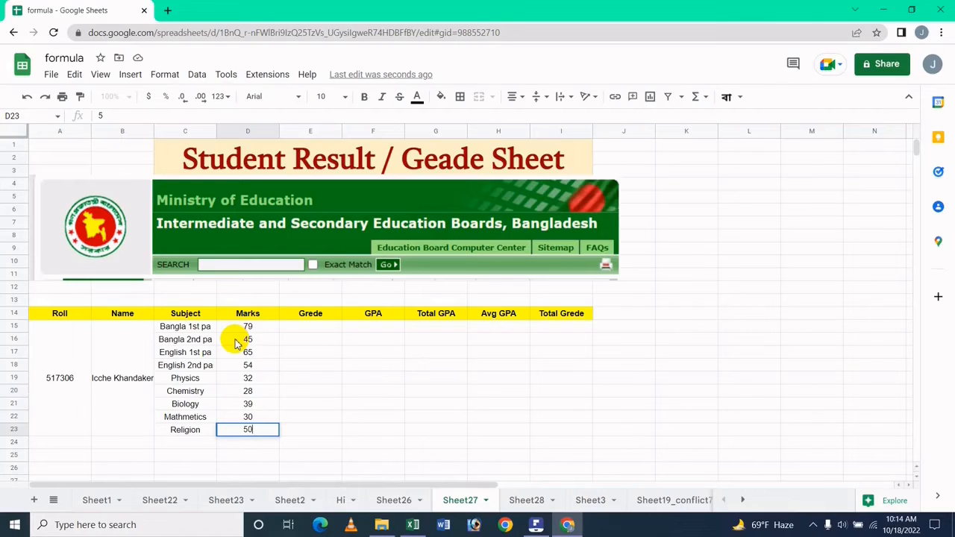
Step: Confirm the Religion mark of 50 and select the whole result table A14:I23
{"action": "left_click", "coordinate": [288, 366]}
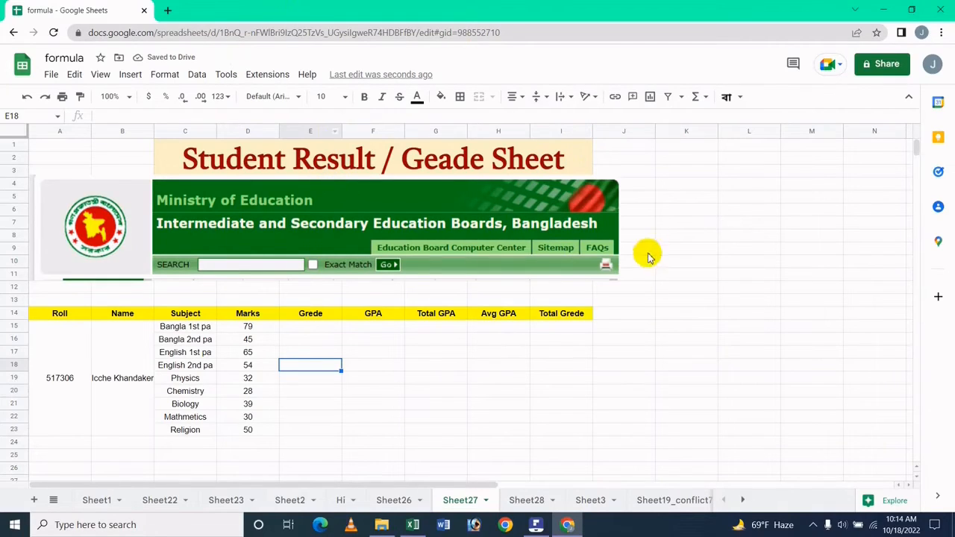
{"action": "left_click", "coordinate": [668, 185]}
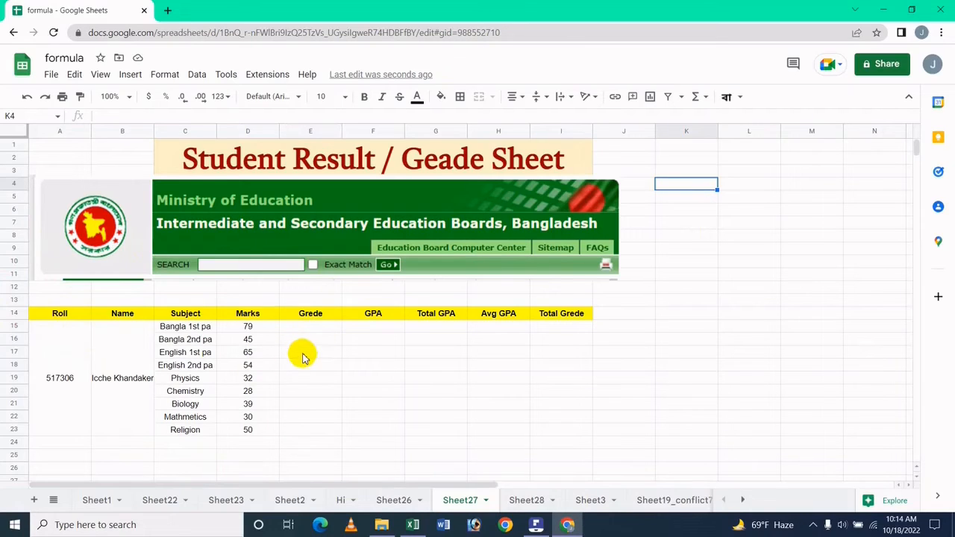
{"action": "left_click_drag", "start_coordinate": [306, 354], "coordinate": [373, 402]}
{"action": "left_click", "coordinate": [544, 436], "text": "shift"}
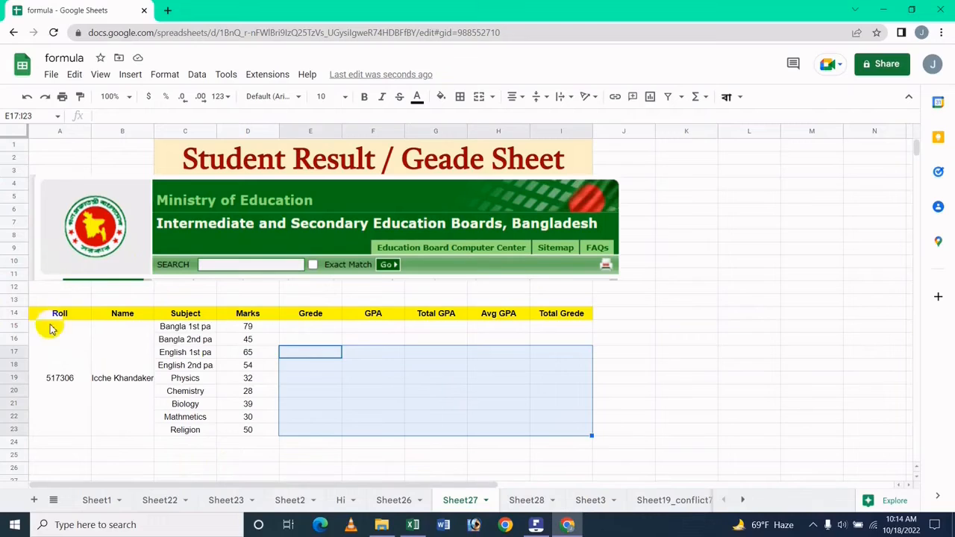
{"action": "left_click_drag", "start_coordinate": [62, 311], "coordinate": [587, 432]}
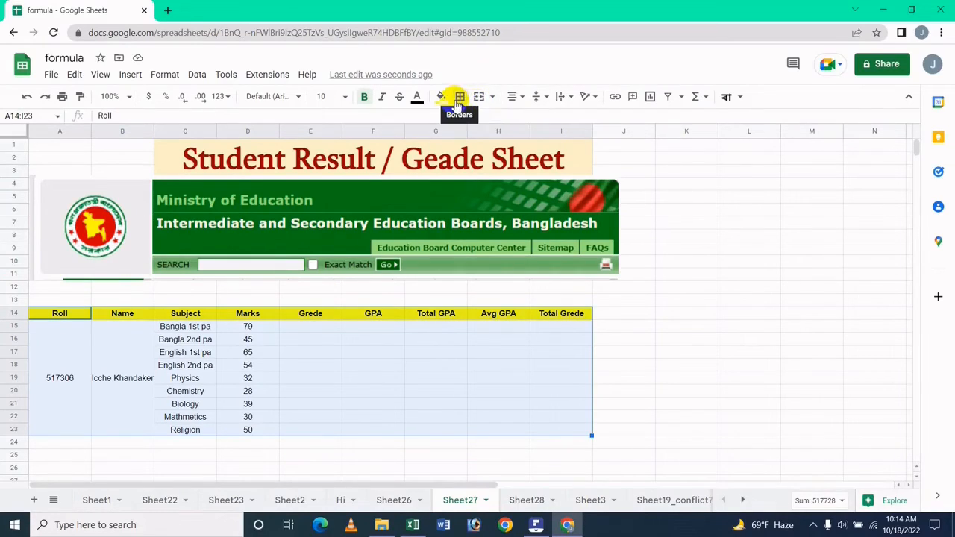
Step: Apply all borders to A14:I23 in light blue with a thicker line style
{"action": "left_click", "coordinate": [461, 98]}
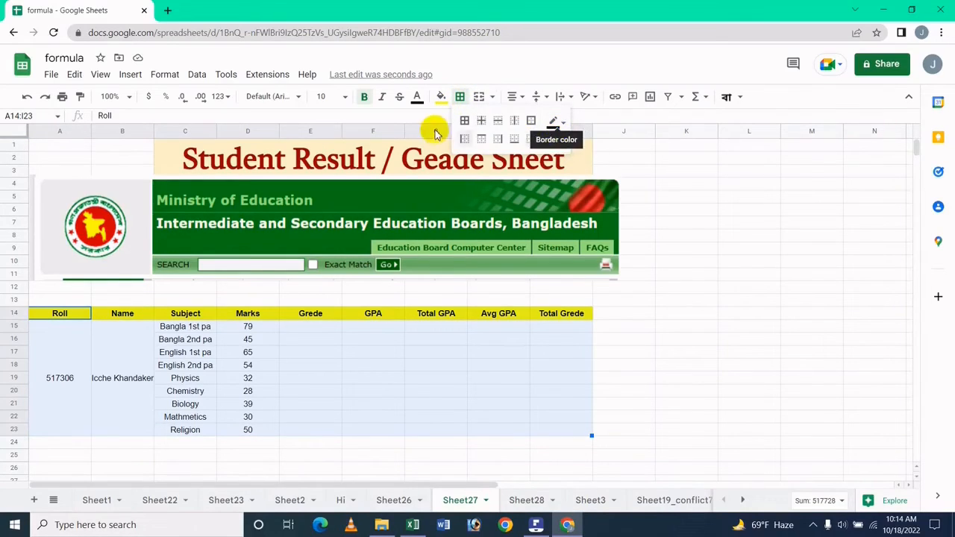
{"action": "left_click", "coordinate": [465, 121]}
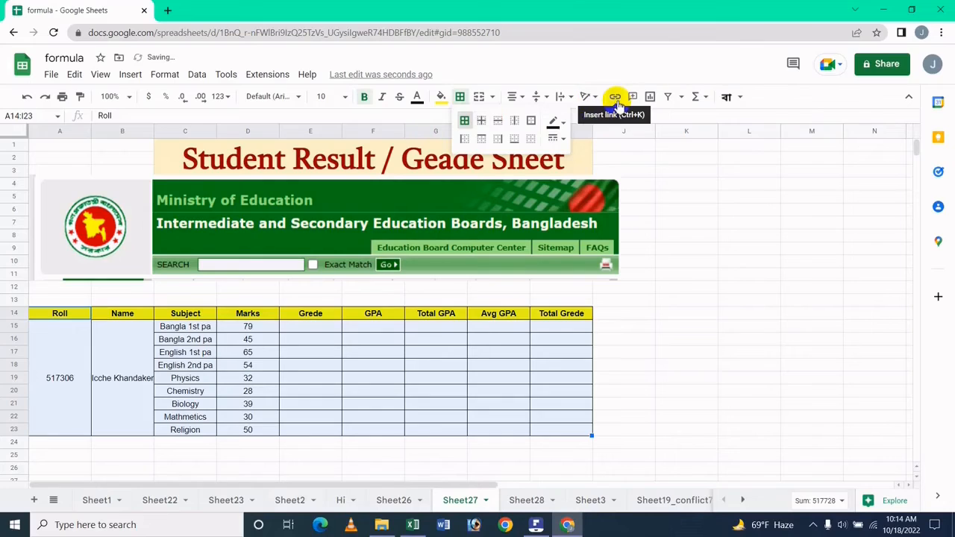
{"action": "left_click", "coordinate": [556, 121]}
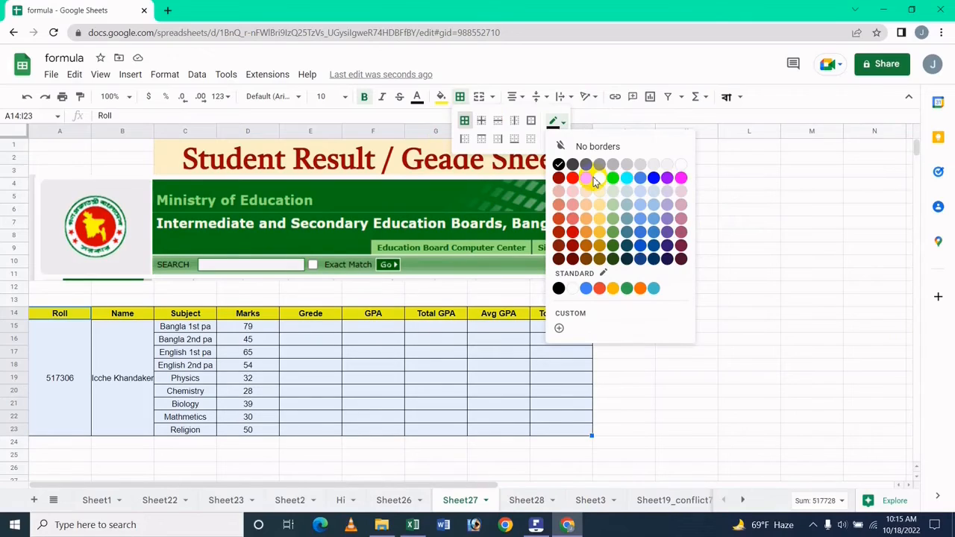
{"action": "left_click", "coordinate": [638, 200]}
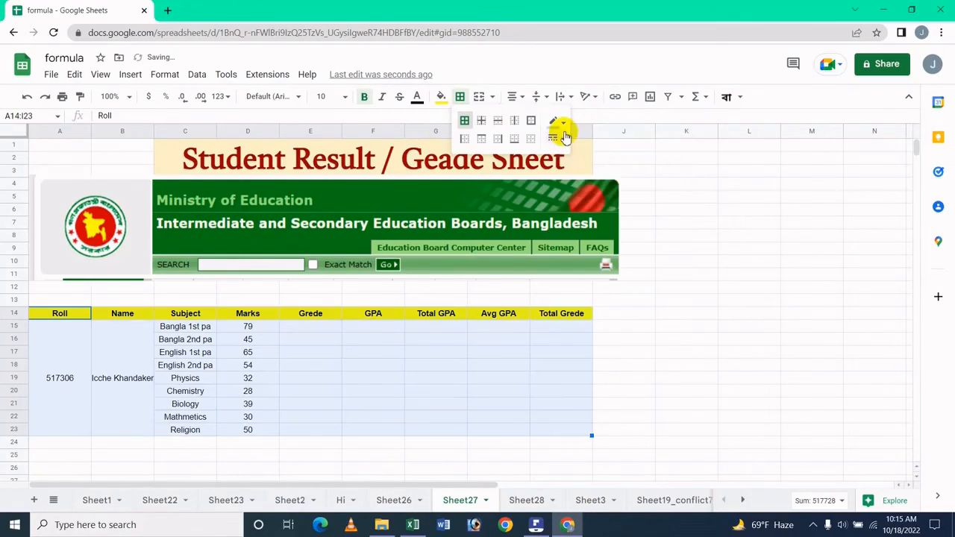
{"action": "left_click", "coordinate": [558, 137]}
{"action": "left_click", "coordinate": [604, 174]}
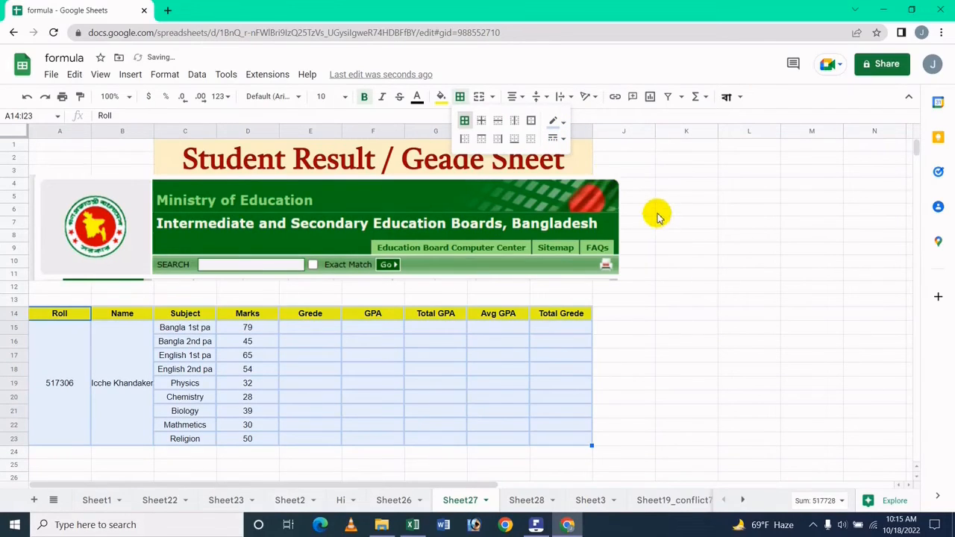
{"action": "left_click", "coordinate": [664, 239]}
{"action": "left_click", "coordinate": [667, 183]}
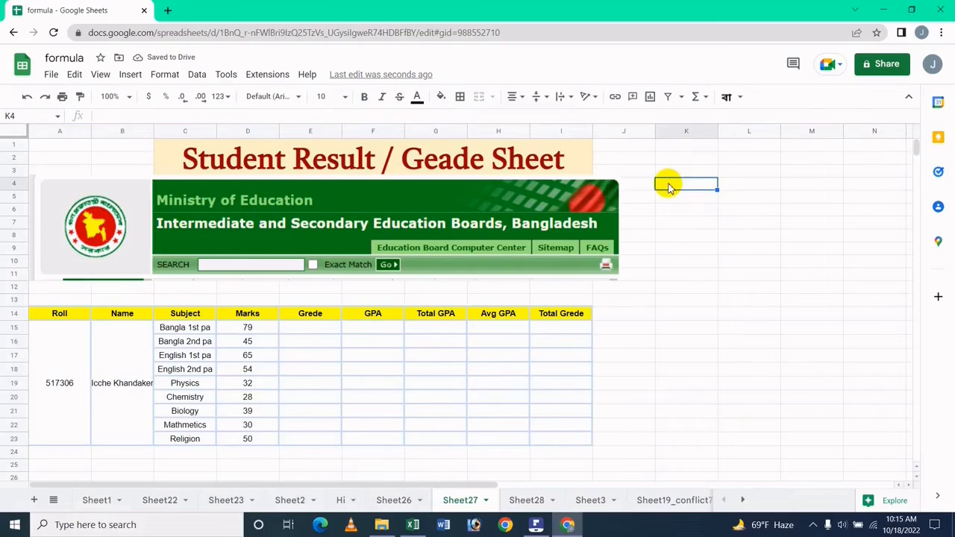
{"action": "mouse_move", "coordinate": [536, 525]}
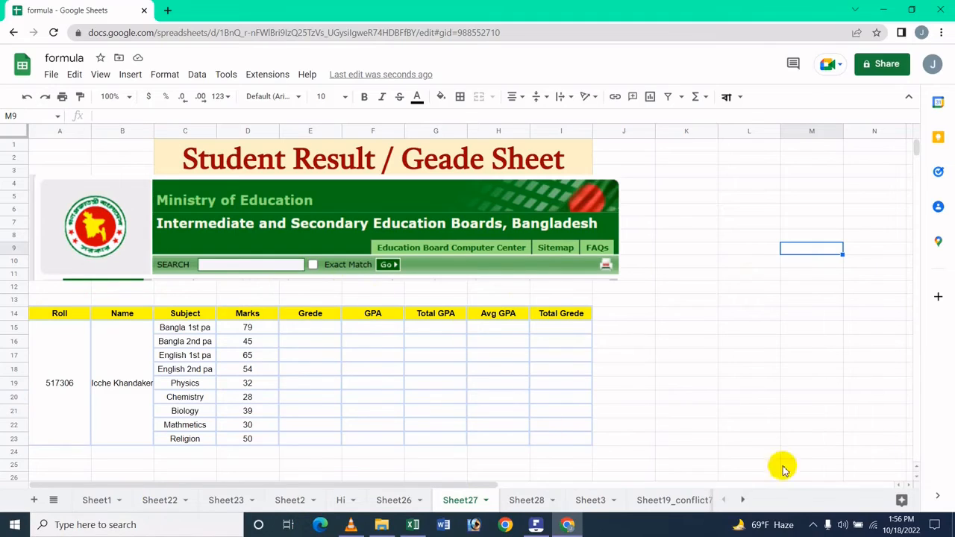
Step: Enter the headings Marks, Grede and GPA in K4:M4
{"action": "left_click", "coordinate": [662, 190]}
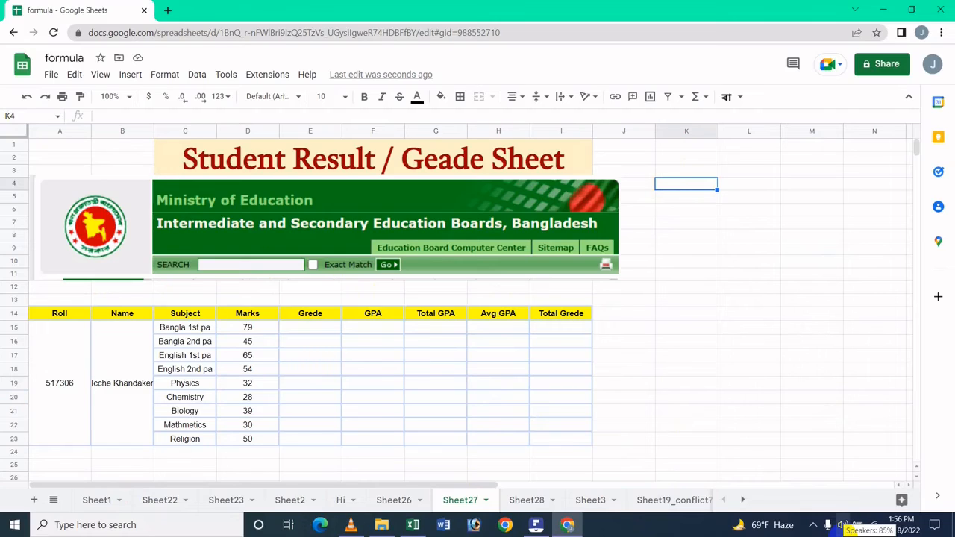
{"action": "type", "text": "Mar"}
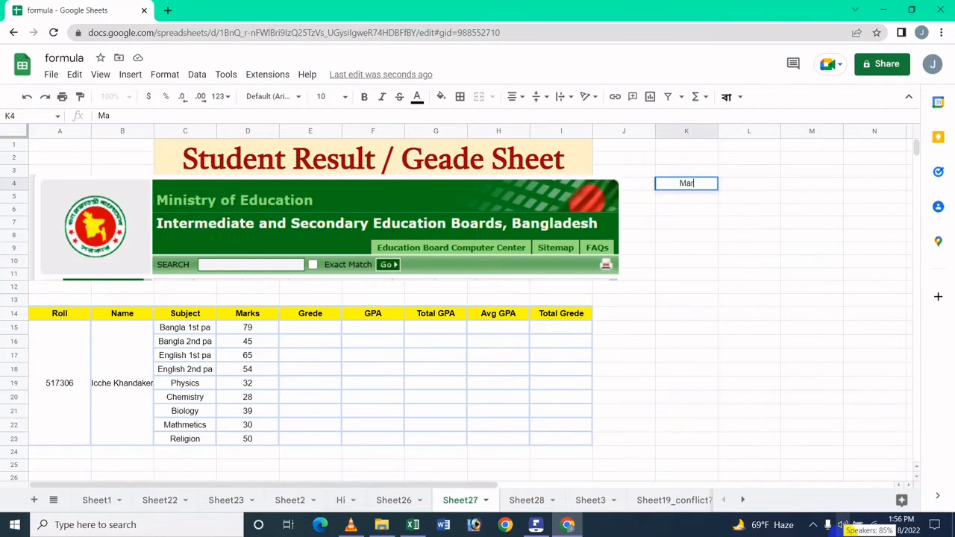
{"action": "type", "text": "ks"}
{"action": "key", "text": "Tab"}
{"action": "type", "text": "G"}
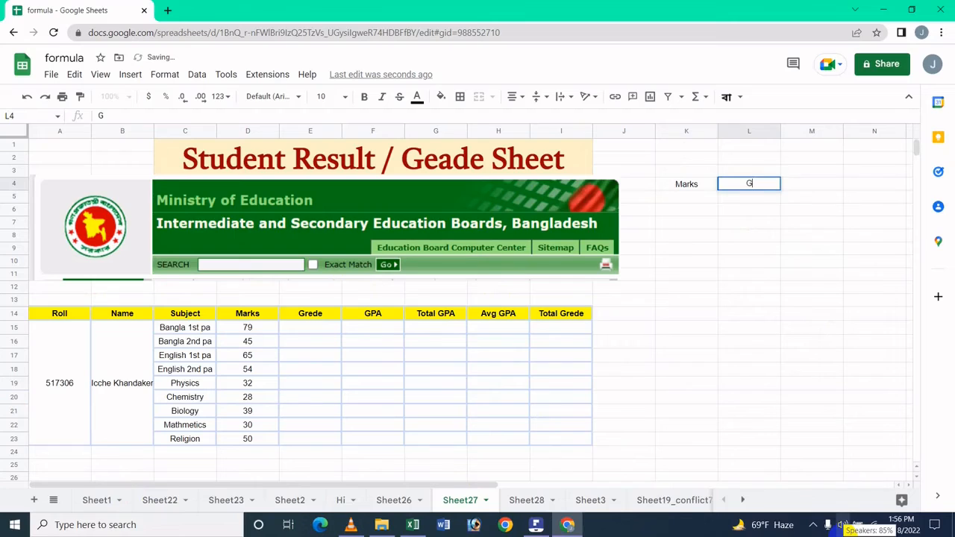
{"action": "type", "text": "rede"}
{"action": "key", "text": "Tab"}
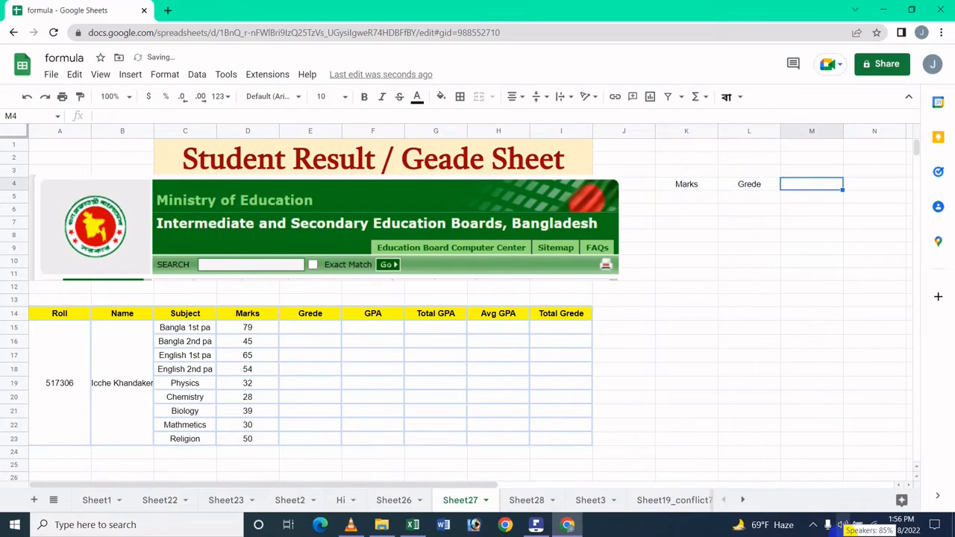
{"action": "type", "text": "GPA"}
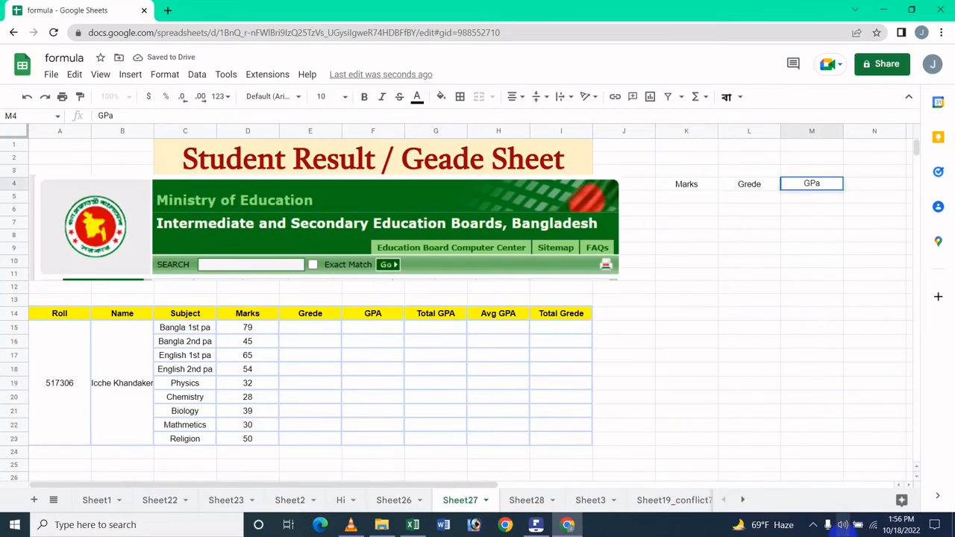
{"action": "key", "text": "Return"}
{"action": "key", "text": "Left"}
{"action": "key", "text": "Left"}
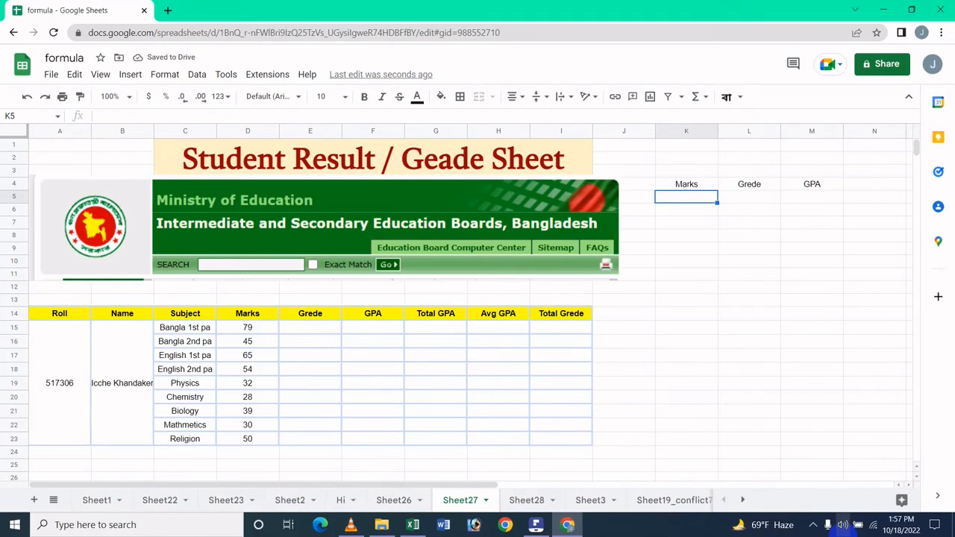
Step: Enter mark ranges 80-100, 70-79, 60-69 and 50-59 in K5:K8
{"action": "type", "text": "80-1"}
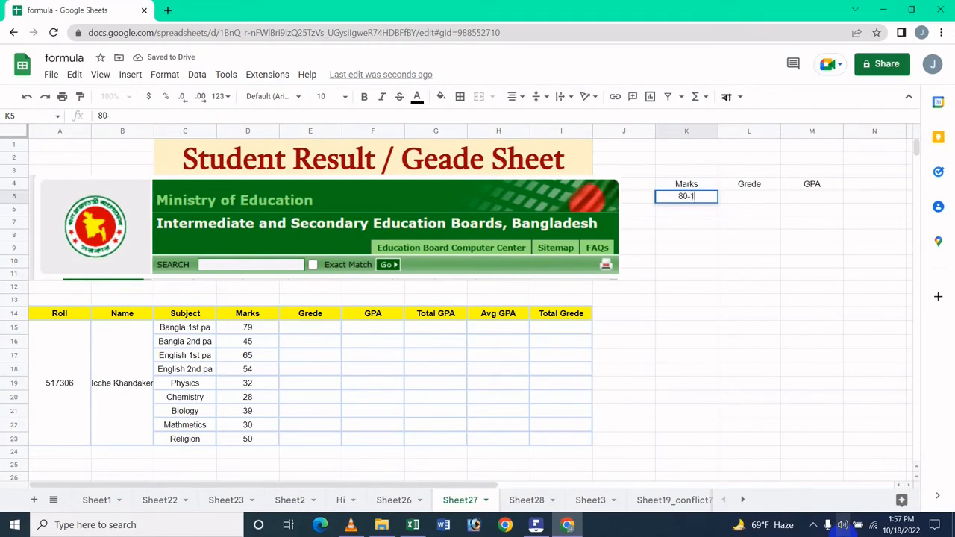
{"action": "type", "text": "00"}
{"action": "key", "text": "Return"}
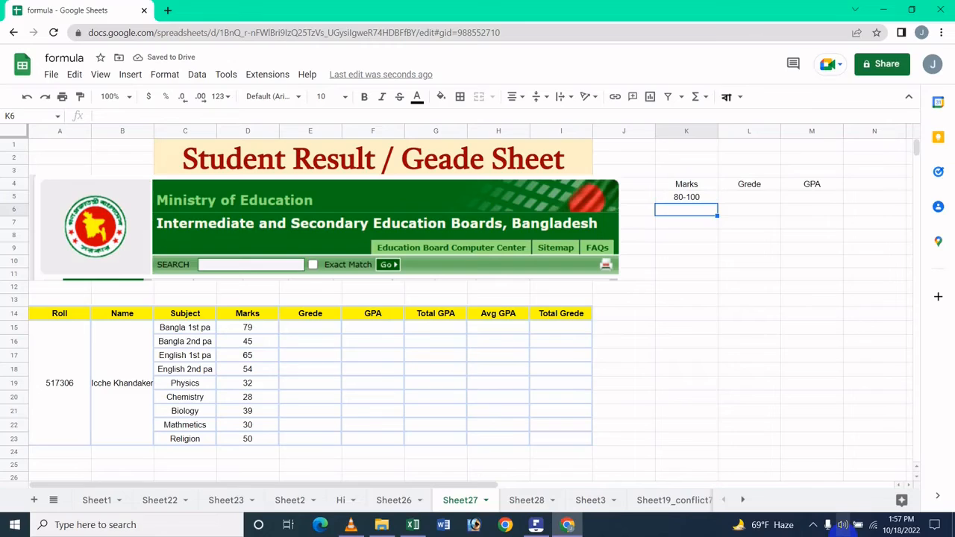
{"action": "type", "text": "70-79"}
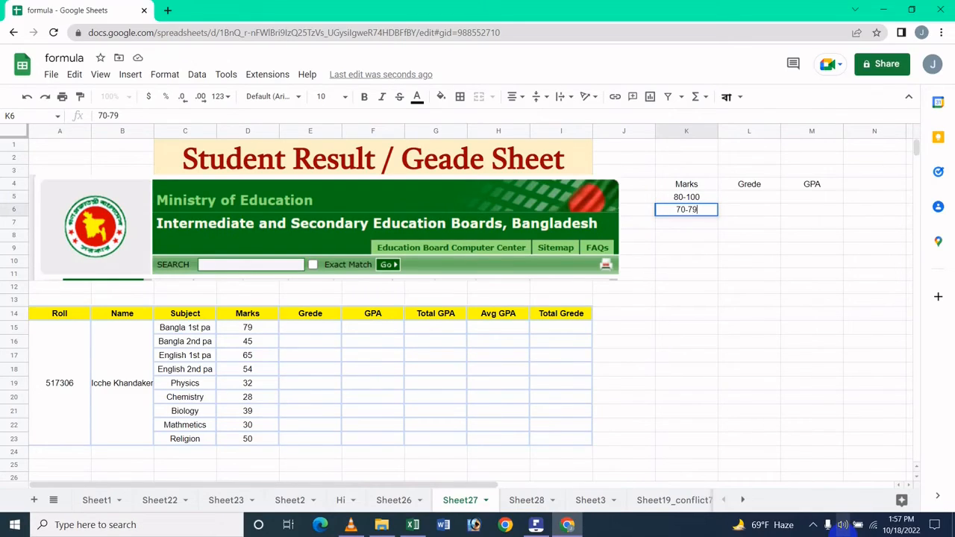
{"action": "key", "text": "Return"}
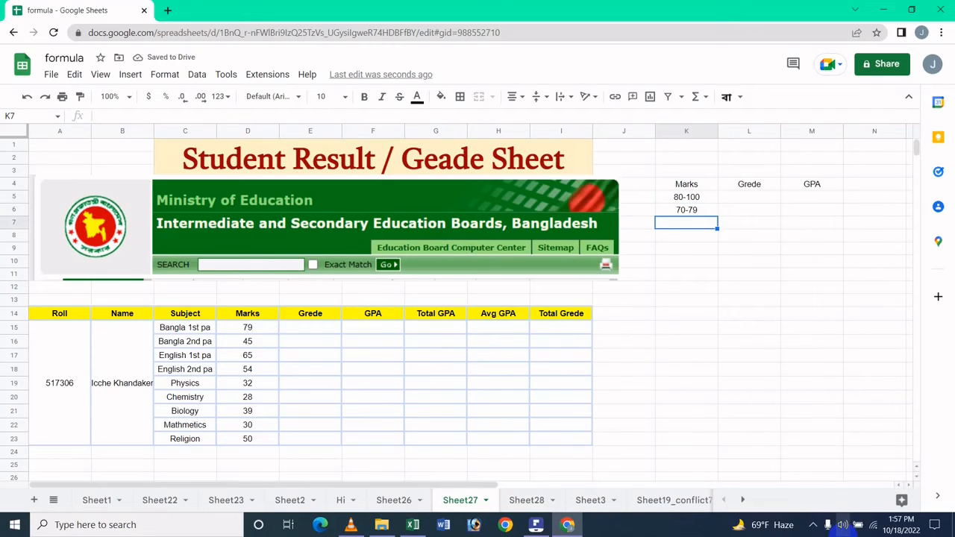
{"action": "type", "text": "60-69"}
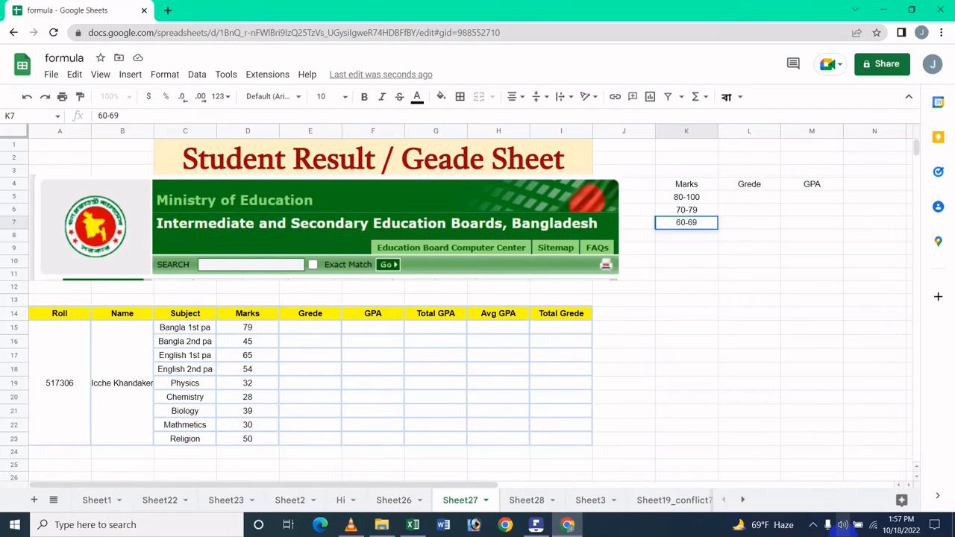
{"action": "key", "text": "Return"}
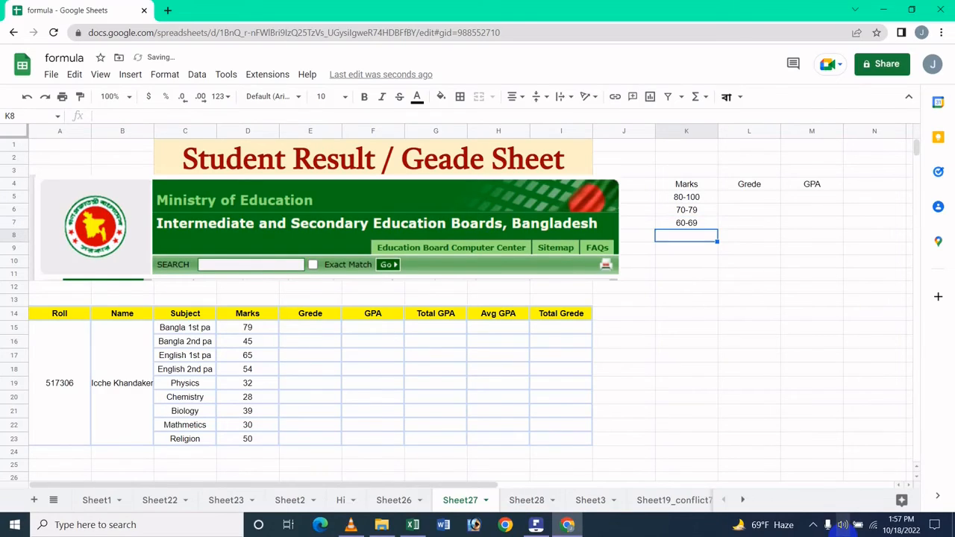
{"action": "type", "text": "50-"}
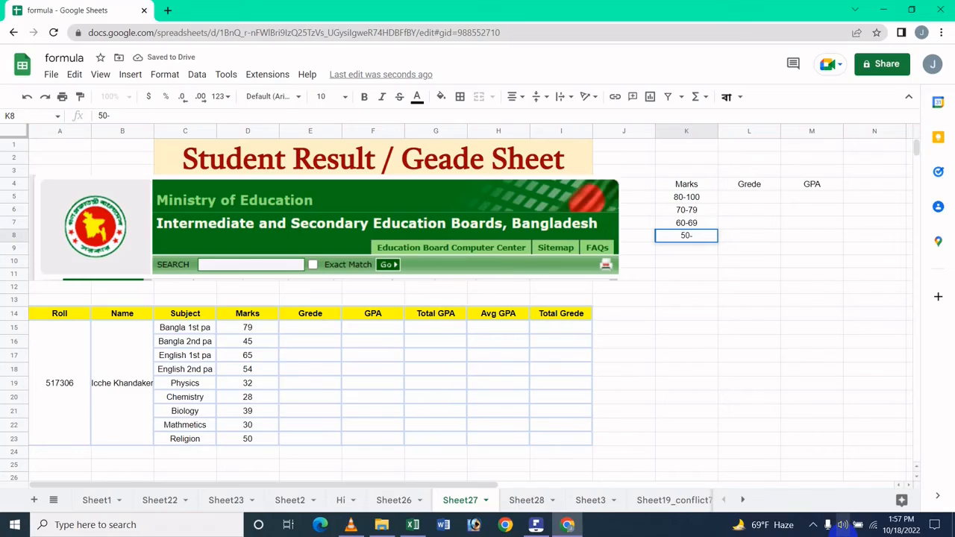
{"action": "type", "text": "59"}
{"action": "key", "text": "Return"}
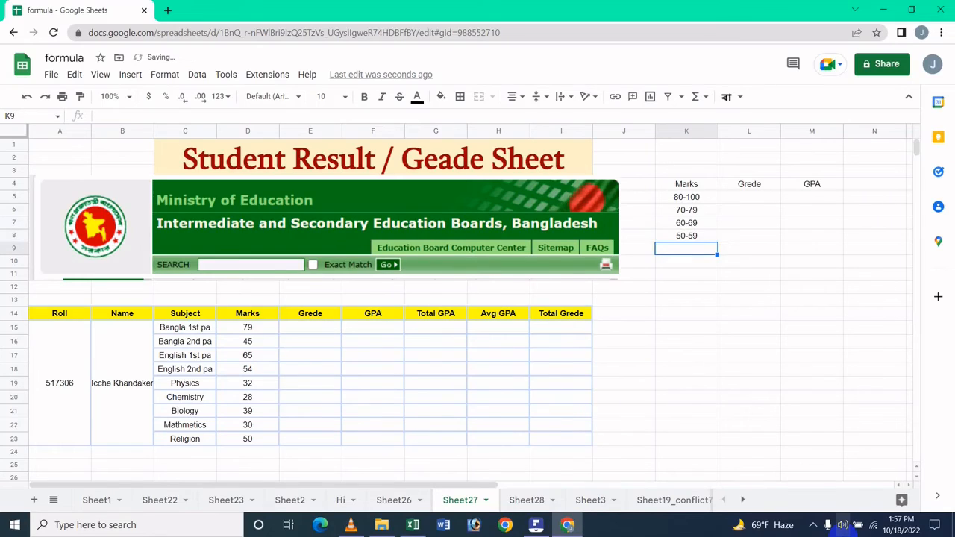
Step: Enter mark ranges 40-49, 33-39 and 0-32 in K9:K11
{"action": "type", "text": "40-"}
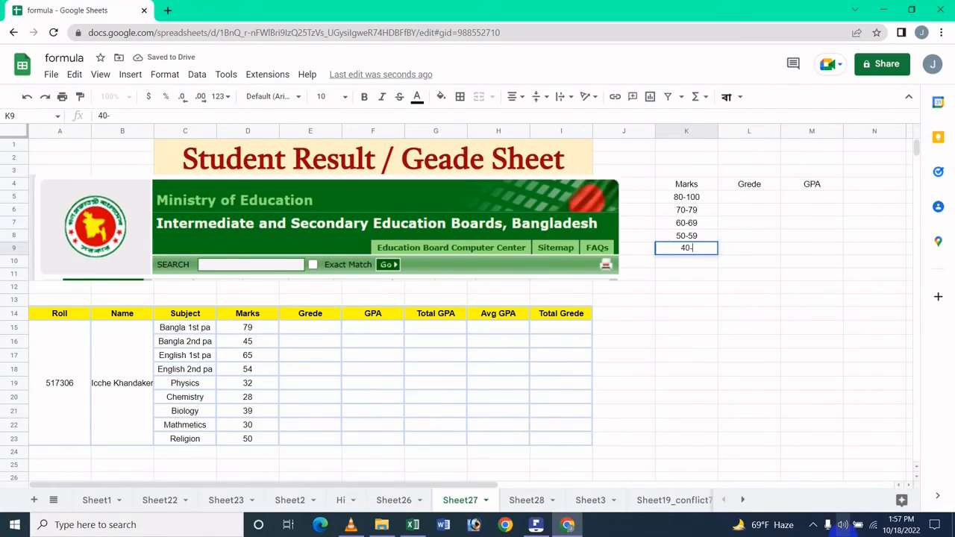
{"action": "type", "text": "49"}
{"action": "key", "text": "Return"}
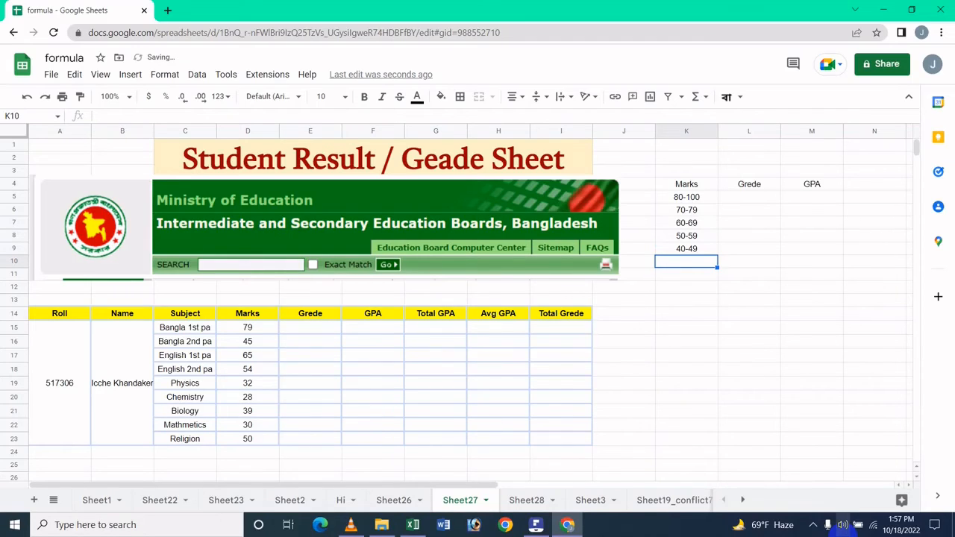
{"action": "type", "text": "33-3"}
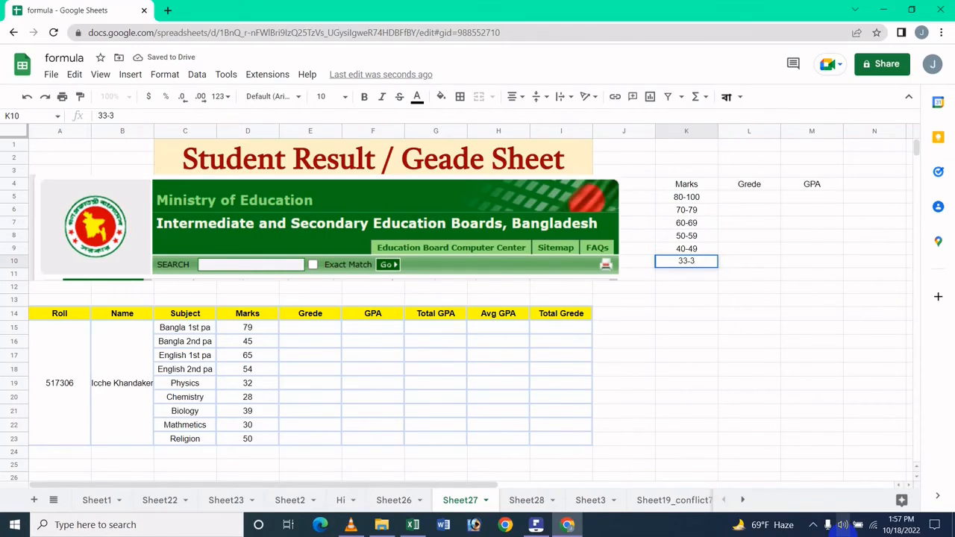
{"action": "key", "text": "BackSpace"}
{"action": "type", "text": "39"}
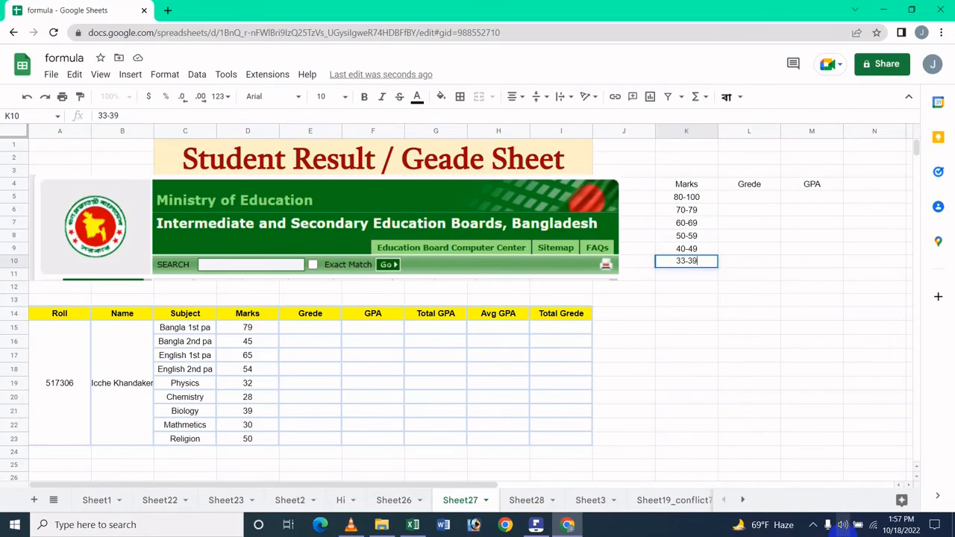
{"action": "key", "text": "Return"}
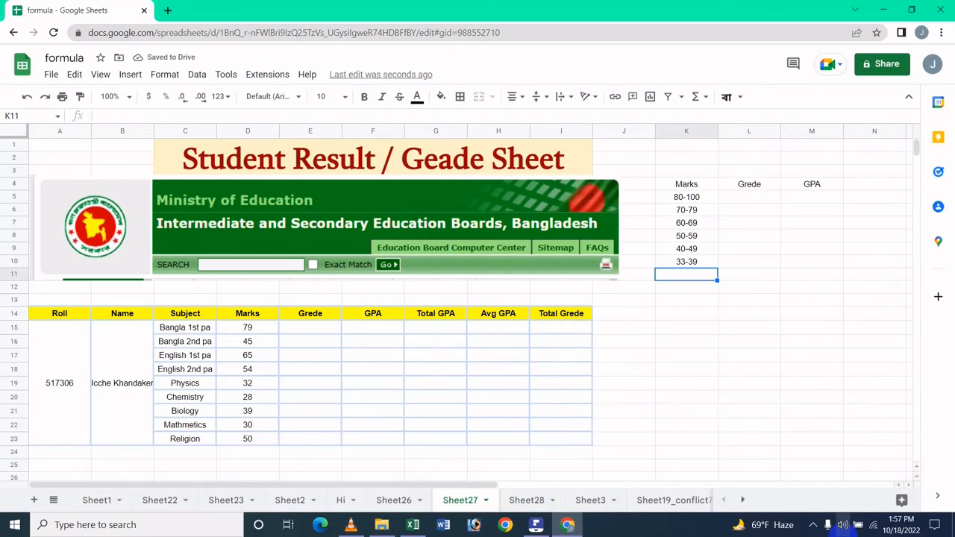
{"action": "type", "text": "0-"}
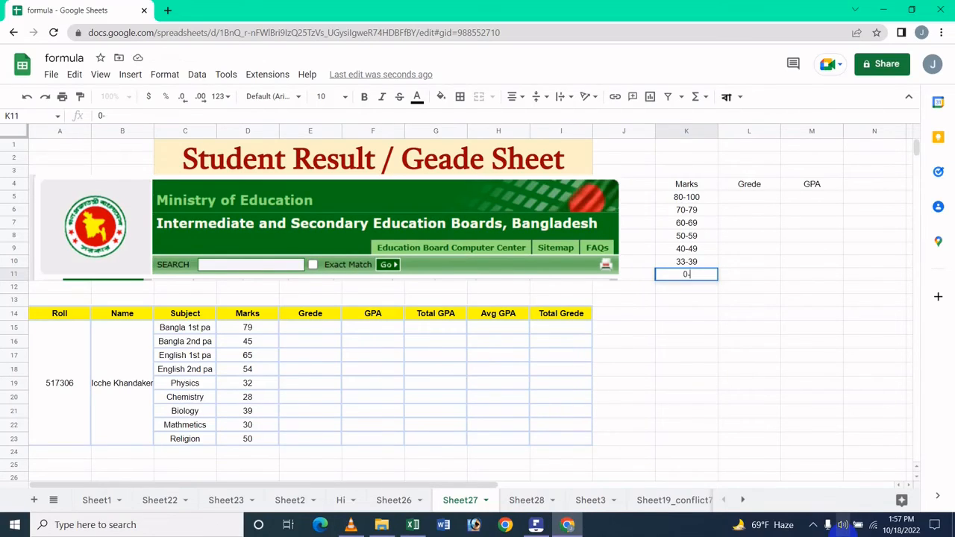
{"action": "type", "text": "32"}
{"action": "left_click", "coordinate": [766, 270]}
{"action": "left_click", "coordinate": [746, 187]}
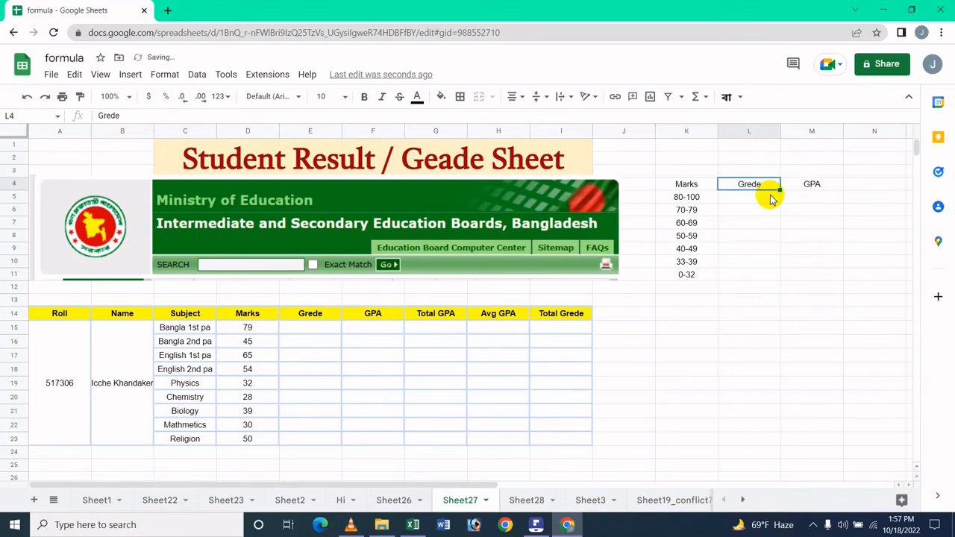
Step: Enter grades A+, A and A- in L5:L7
{"action": "left_click", "coordinate": [771, 198]}
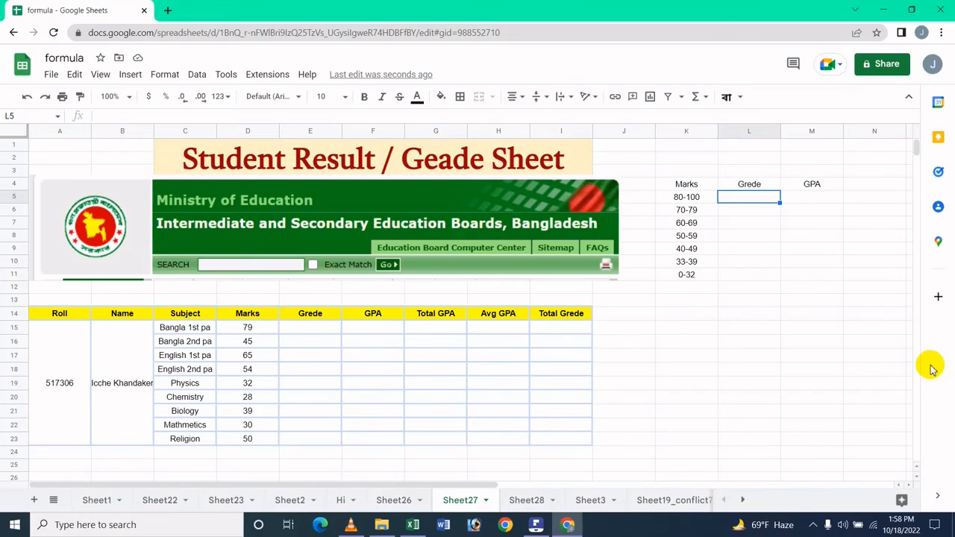
{"action": "type", "text": "A+"}
{"action": "key", "text": "Return"}
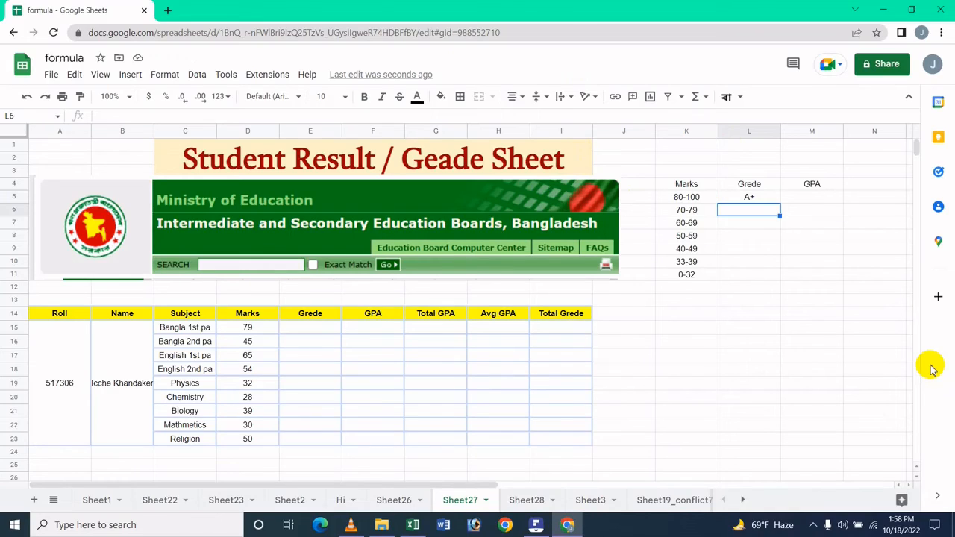
{"action": "type", "text": "A"}
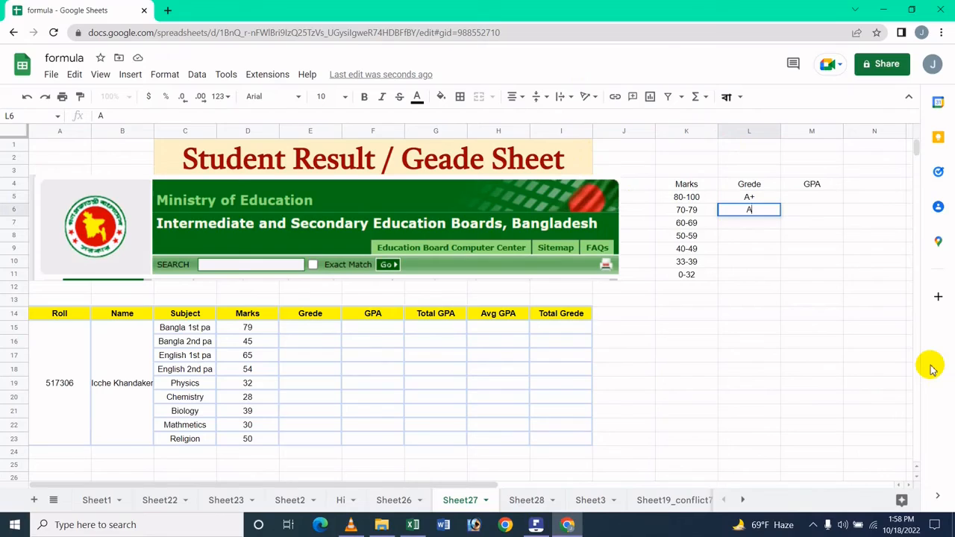
{"action": "key", "text": "Return"}
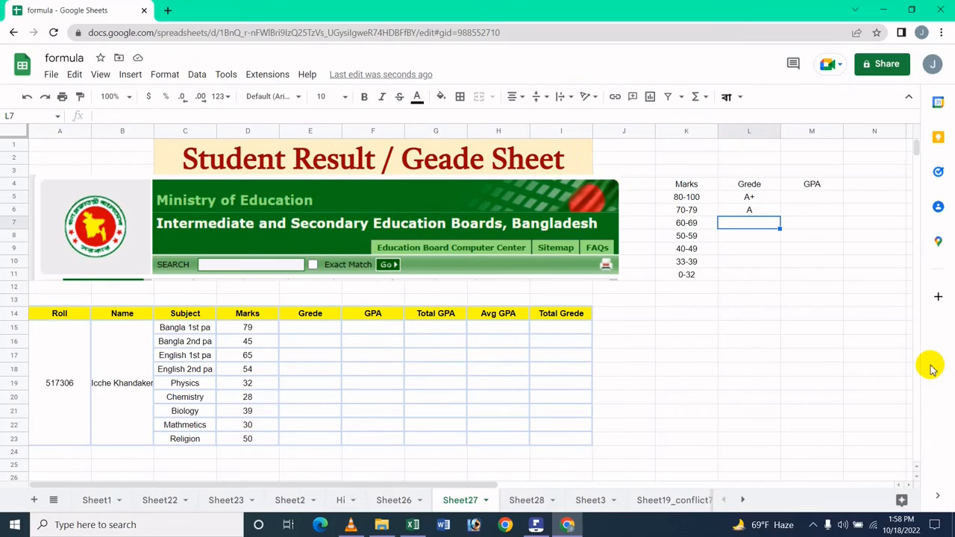
{"action": "type", "text": "A-"}
{"action": "key", "text": "Return"}
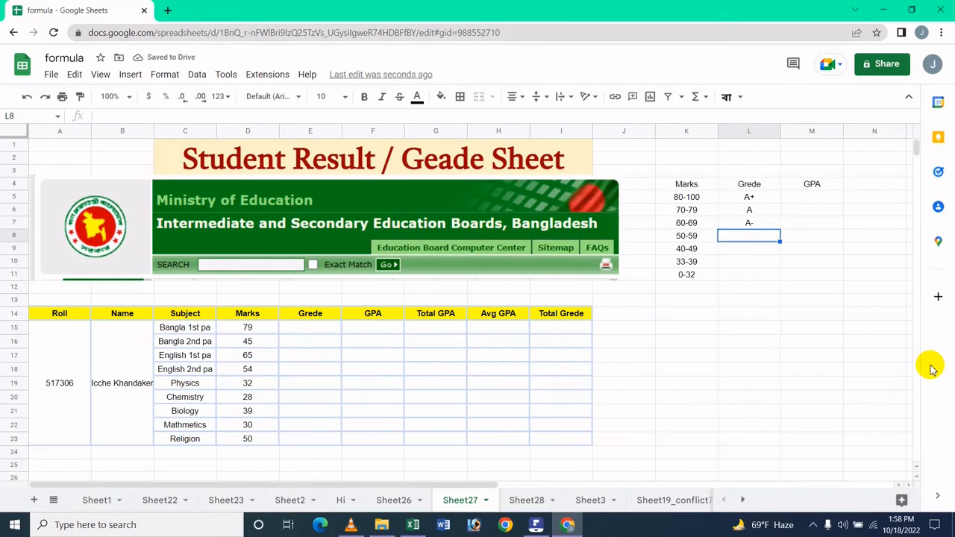
Step: Enter grades B, C, D and F in L8:L11
{"action": "type", "text": "B"}
{"action": "key", "text": "Return"}
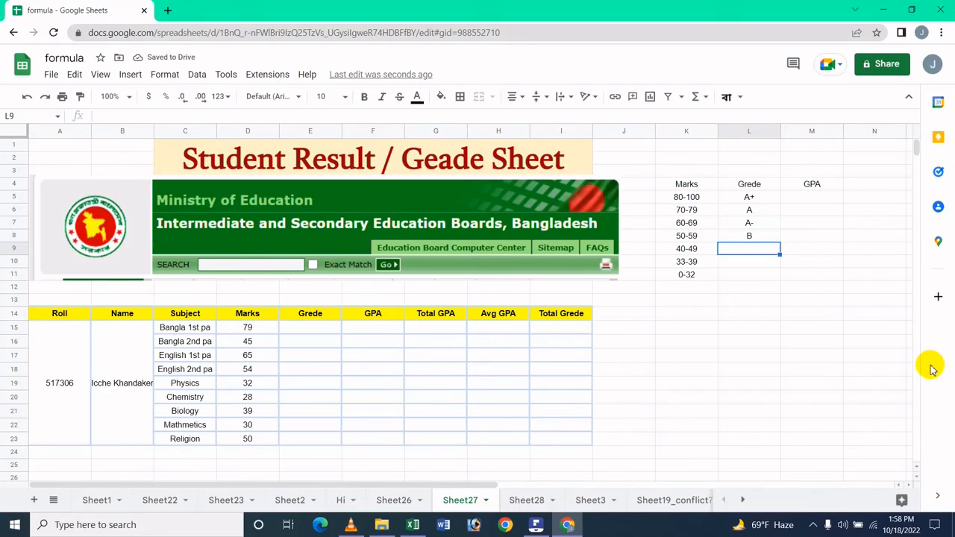
{"action": "type", "text": "C"}
{"action": "key", "text": "Return"}
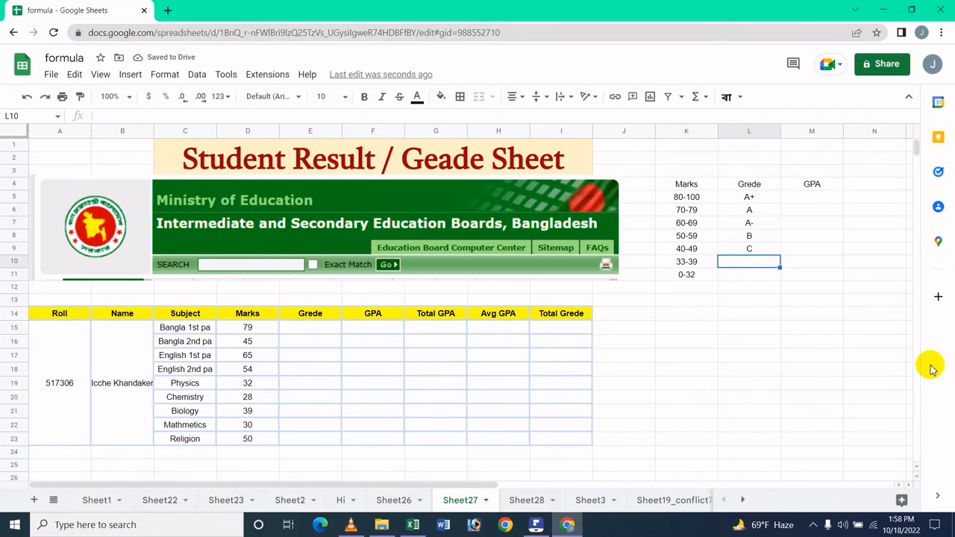
{"action": "type", "text": "D"}
{"action": "key", "text": "Return"}
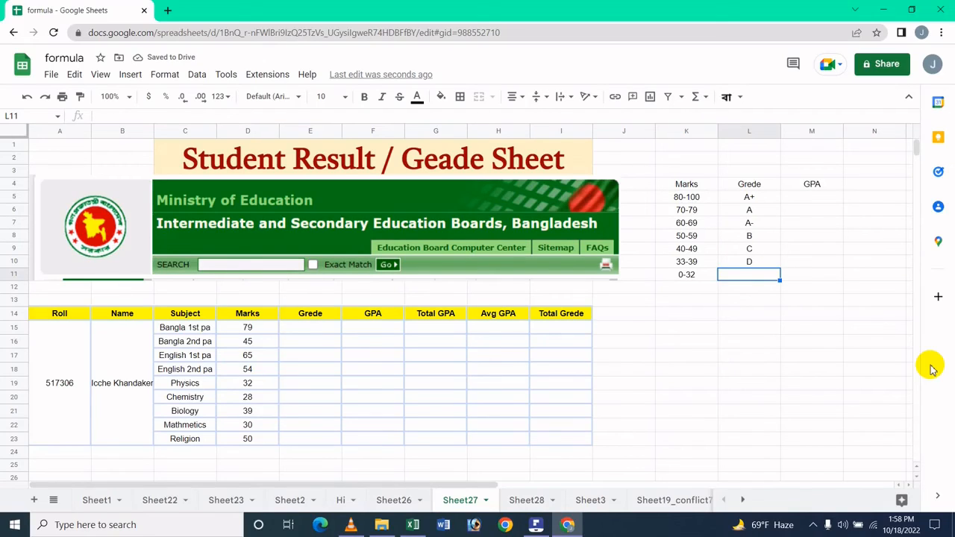
{"action": "type", "text": "F"}
{"action": "key", "text": "Tab"}
{"action": "key", "text": "Up"}
{"action": "key", "text": "Up"}
{"action": "key", "text": "Up"}
{"action": "key", "text": "Up"}
{"action": "key", "text": "Up"}
{"action": "key", "text": "Up"}
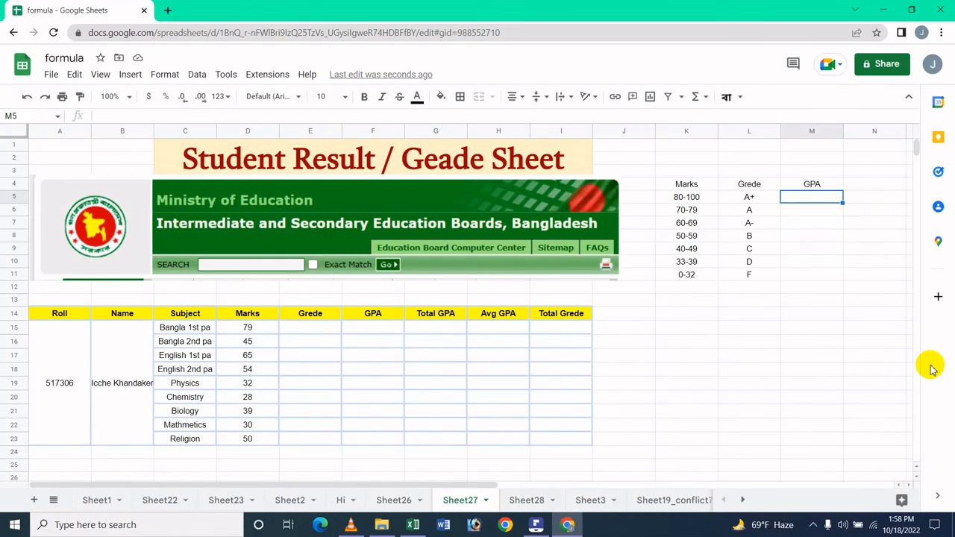
Step: Enter GPA values 5, 4 and 3.5 in M5:M7
{"action": "type", "text": "5"}
{"action": "key", "text": "Return"}
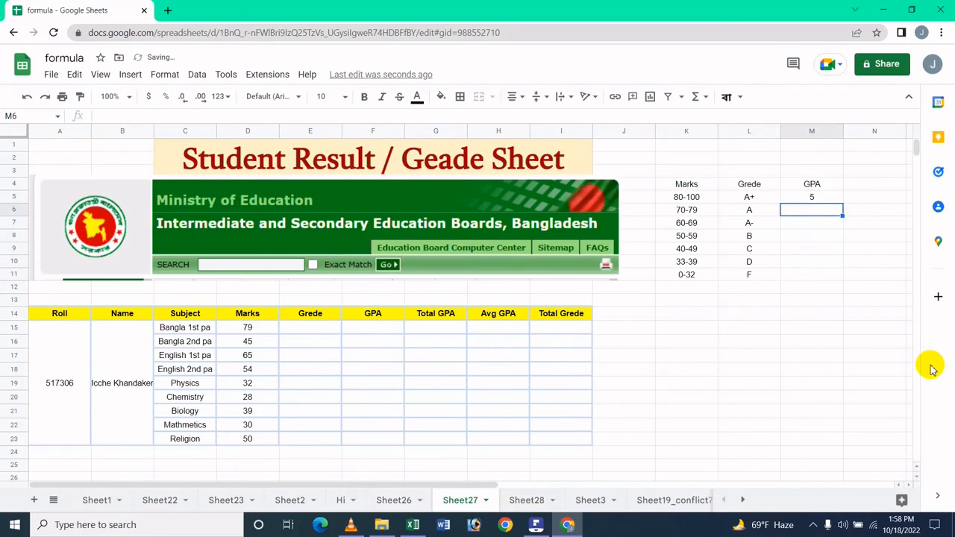
{"action": "type", "text": "4"}
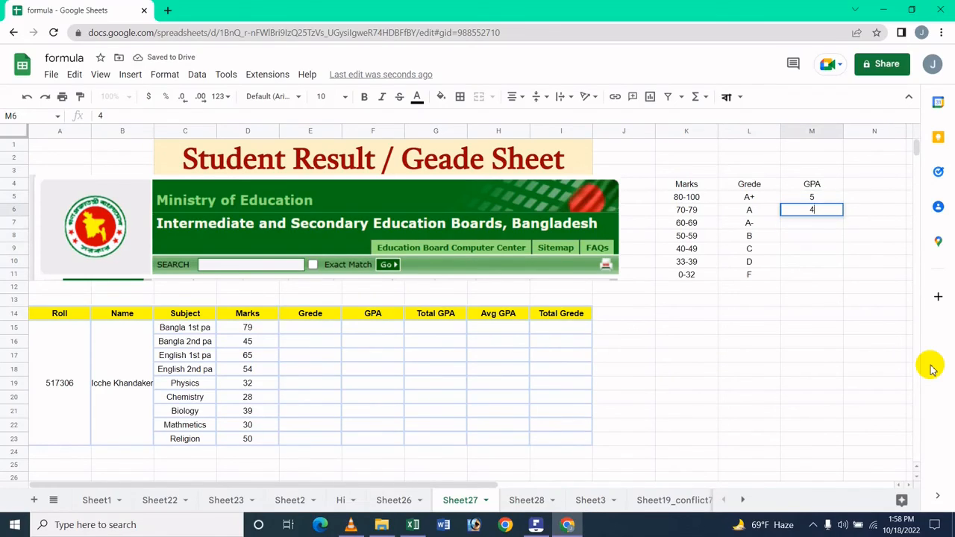
{"action": "key", "text": "Return"}
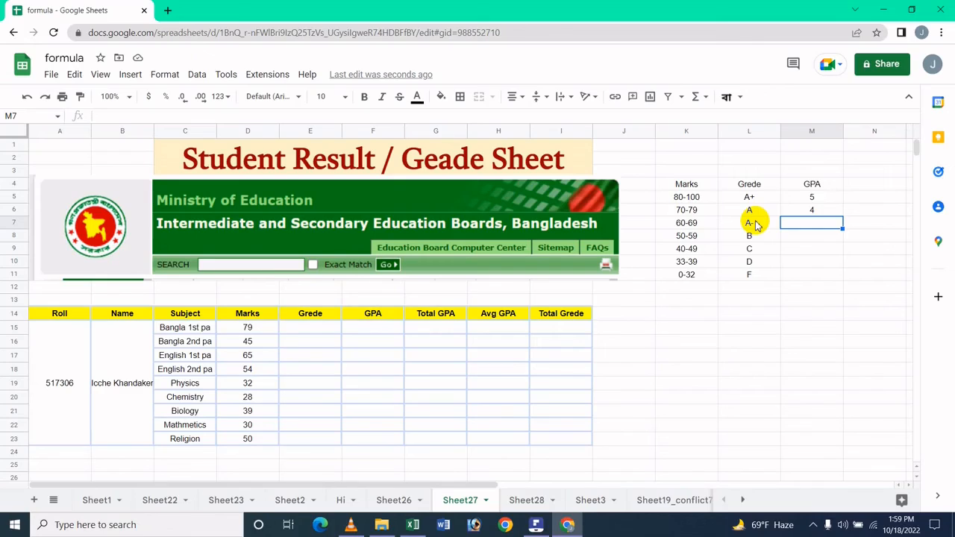
{"action": "type", "text": "3.5"}
{"action": "key", "text": "Return"}
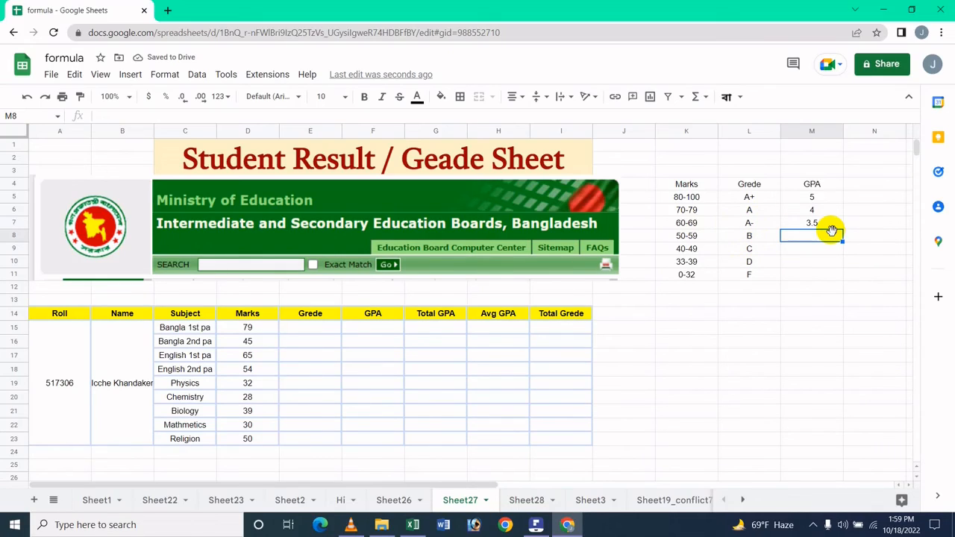
Step: Enter GPA values 3, 2, 1 and 0 in M8:M11
{"action": "type", "text": "3"}
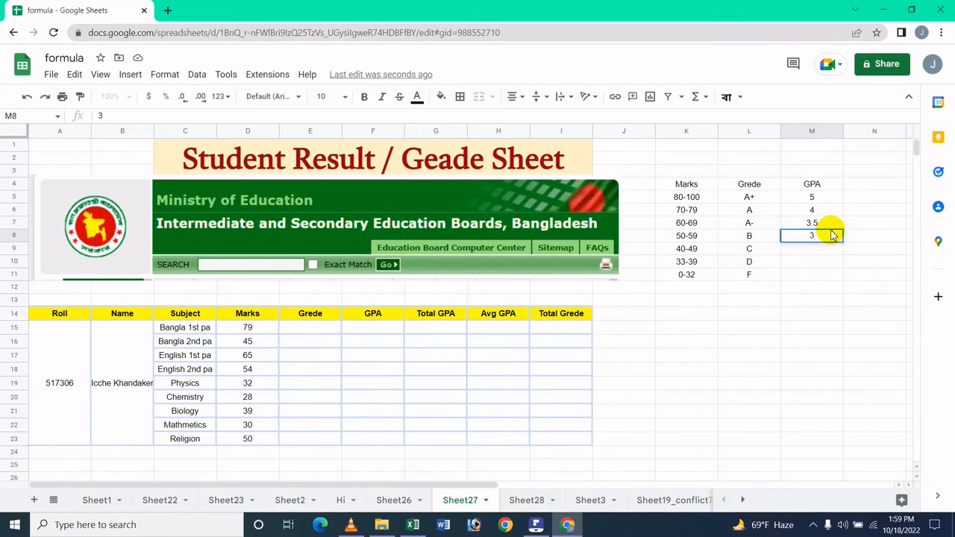
{"action": "key", "text": "Return"}
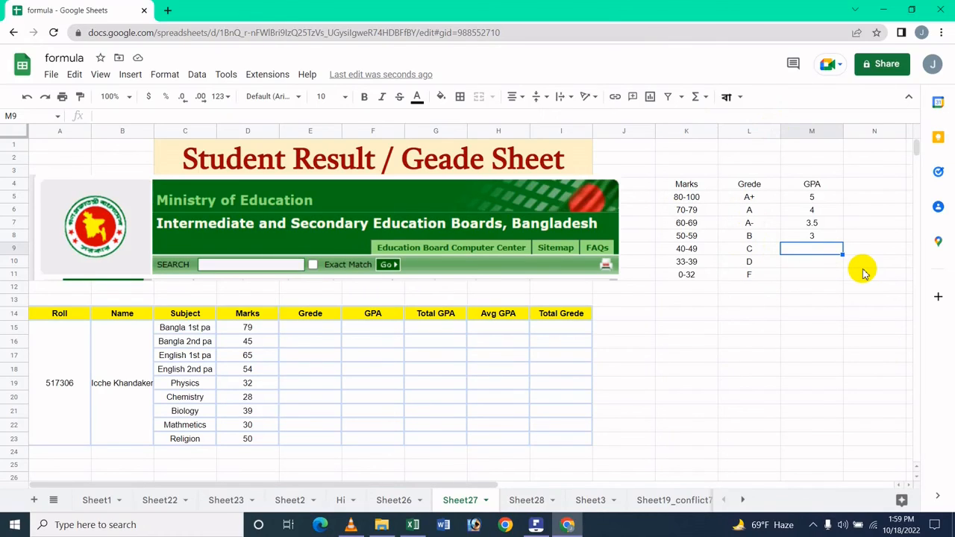
{"action": "type", "text": "2"}
{"action": "key", "text": "Return"}
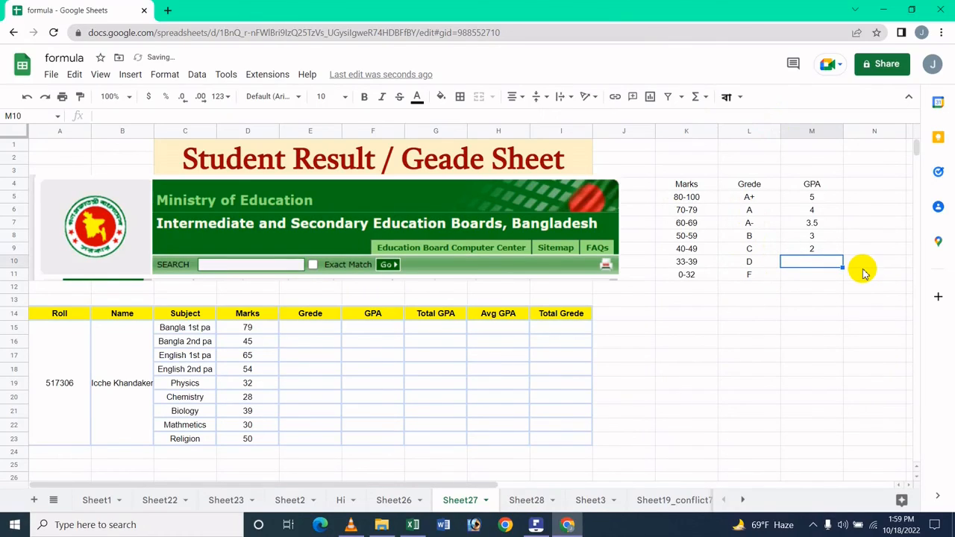
{"action": "type", "text": "1"}
{"action": "key", "text": "Return"}
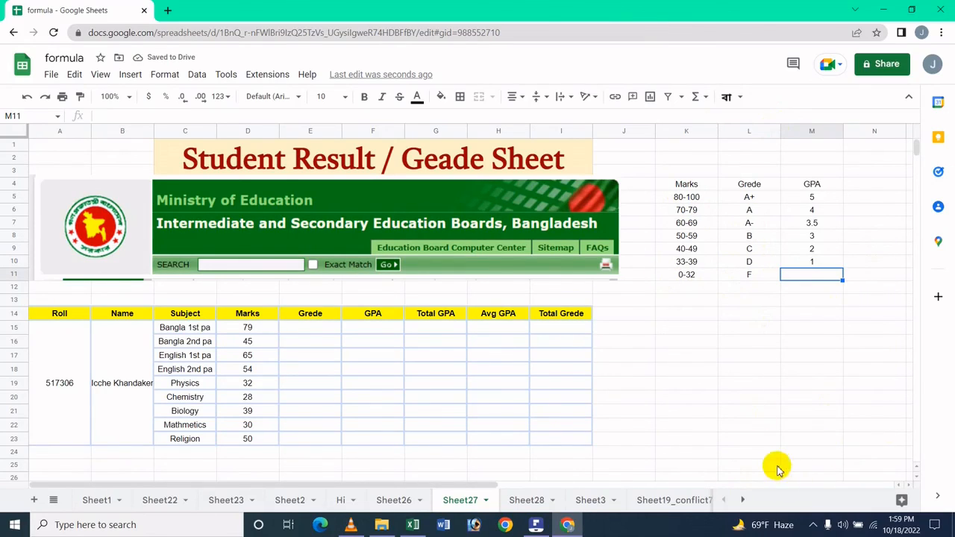
{"action": "type", "text": "0"}
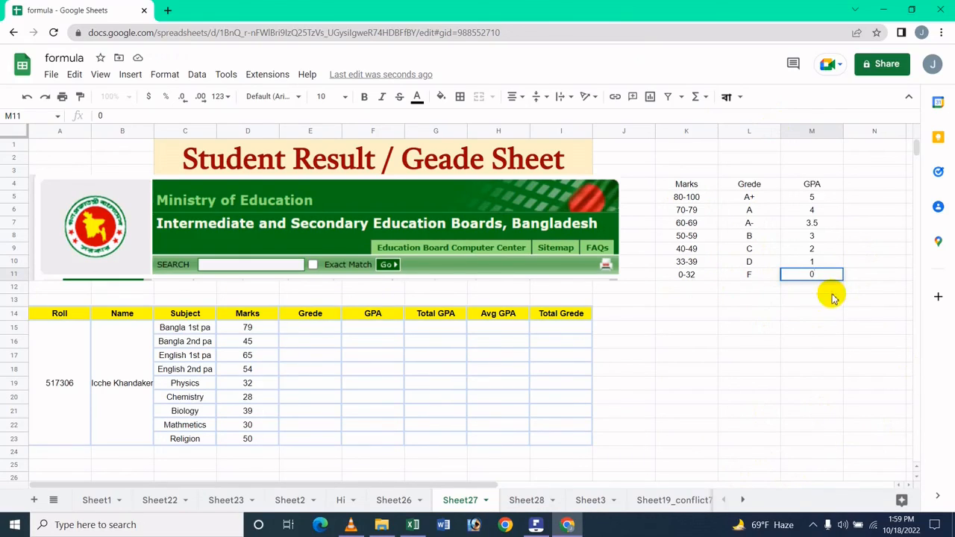
{"action": "left_click", "coordinate": [787, 435]}
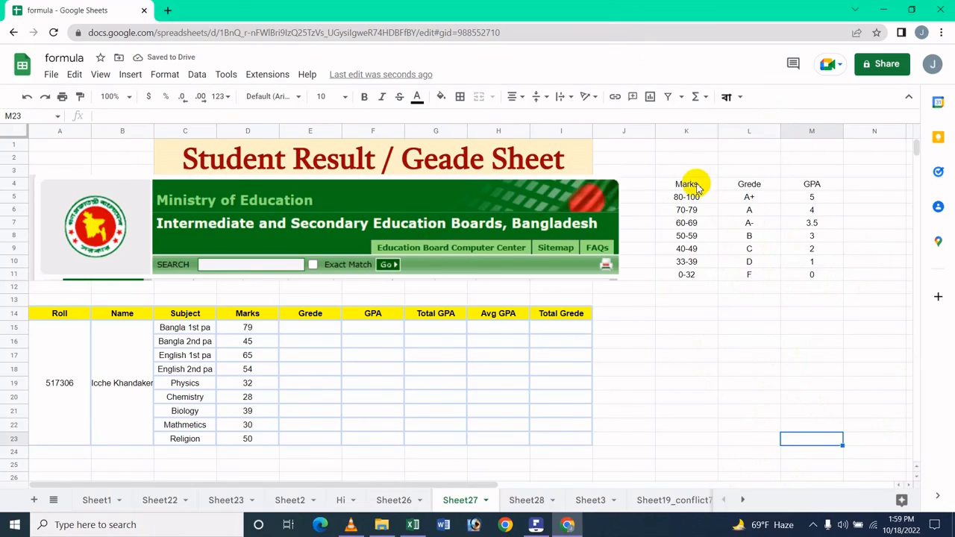
Step: Outline every cell of K4:M11 with thin solid dark red borders
{"action": "left_click_drag", "start_coordinate": [696, 187], "coordinate": [803, 270]}
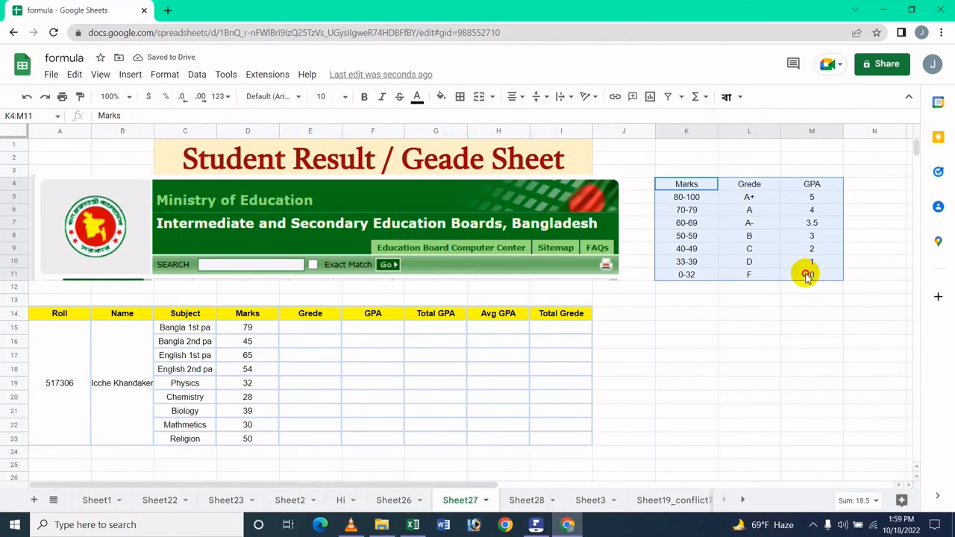
{"action": "left_click", "coordinate": [458, 97]}
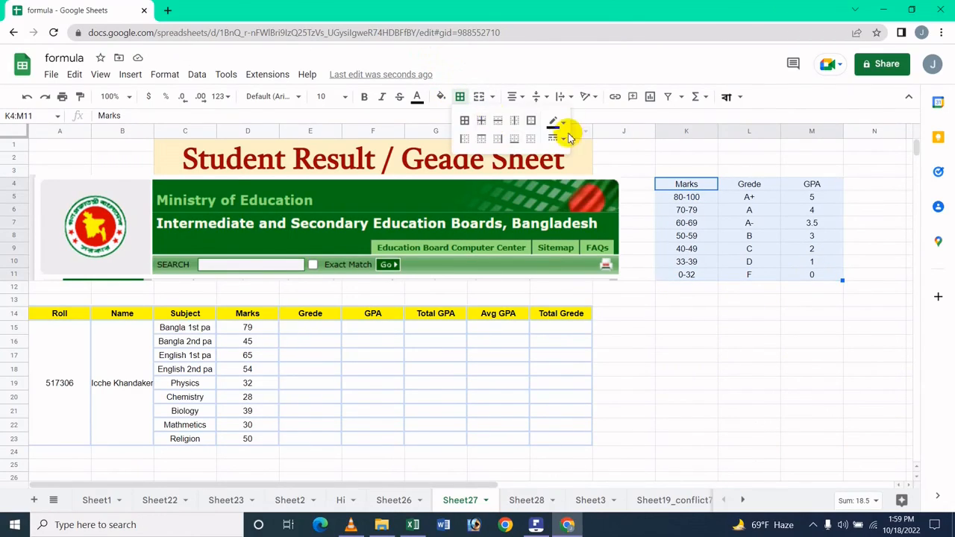
{"action": "left_click", "coordinate": [464, 120]}
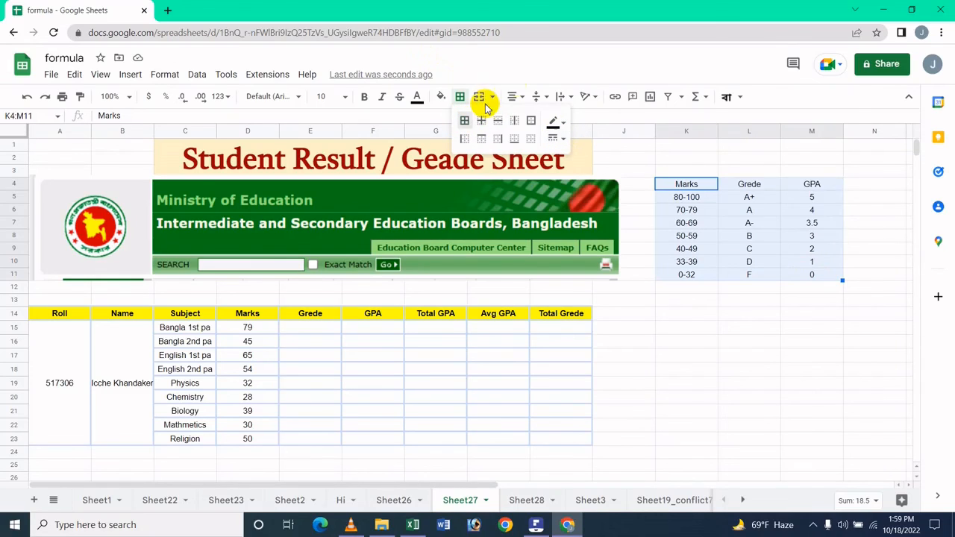
{"action": "left_click", "coordinate": [553, 122]}
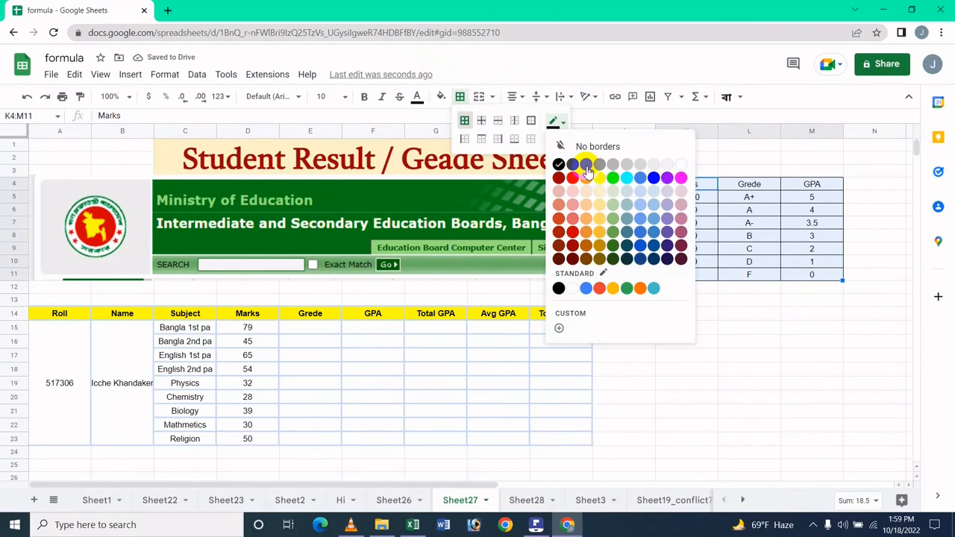
{"action": "left_click", "coordinate": [561, 177]}
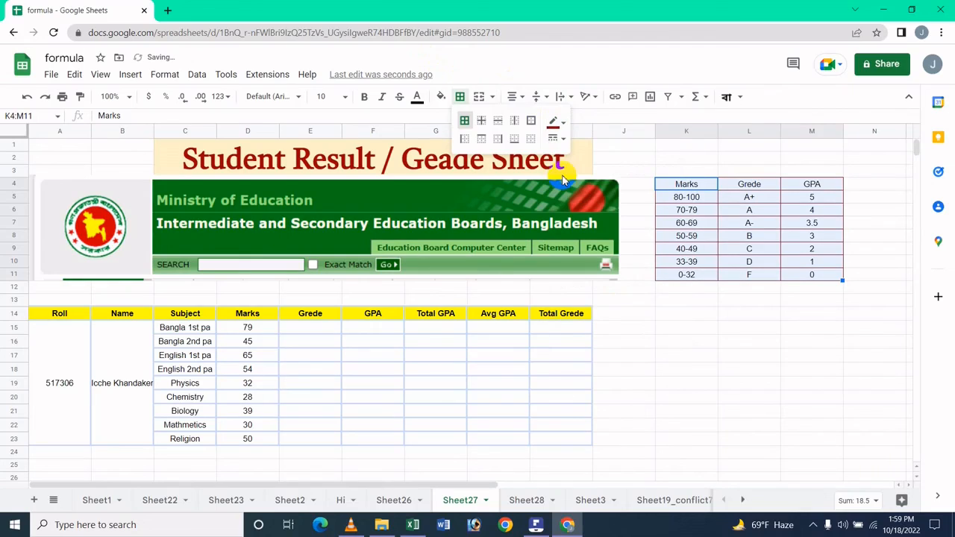
{"action": "left_click", "coordinate": [556, 139]}
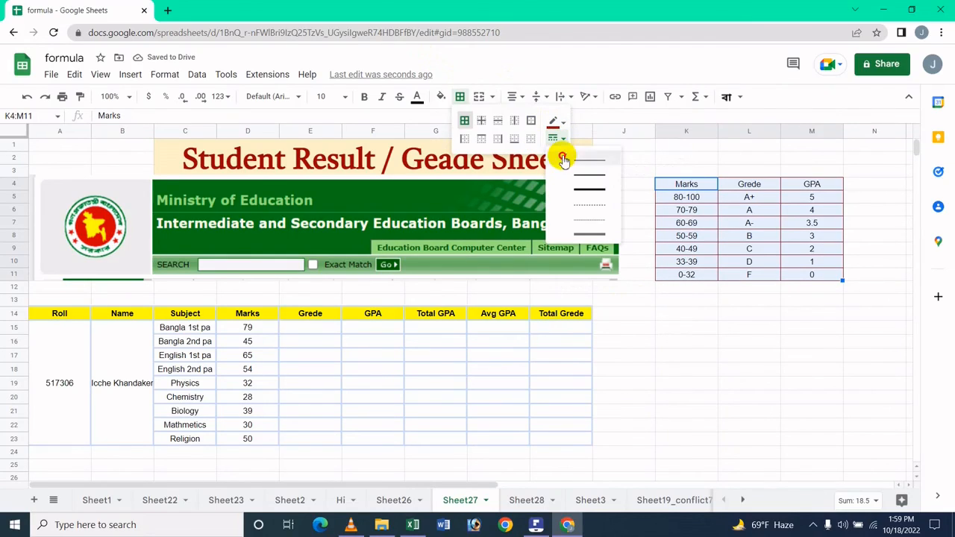
{"action": "left_click", "coordinate": [563, 159]}
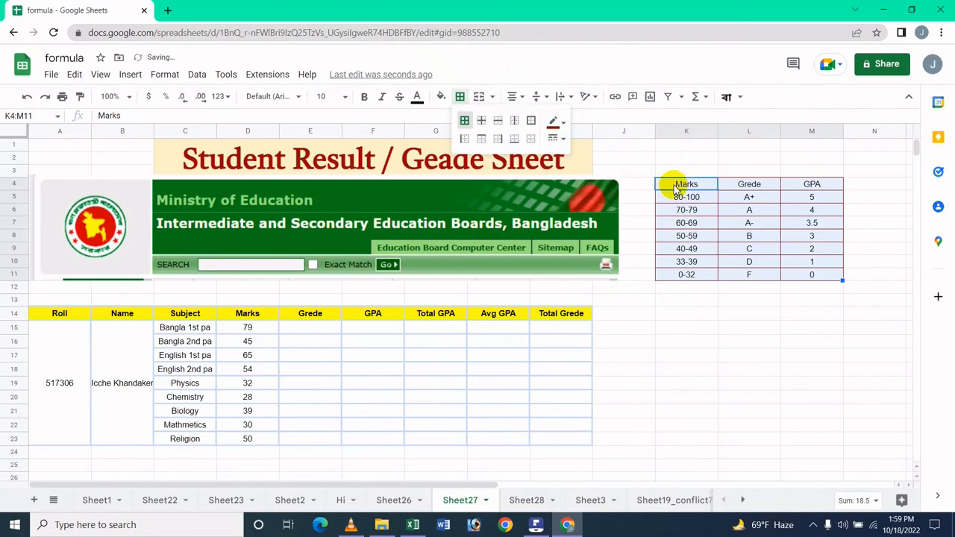
{"action": "left_click_drag", "start_coordinate": [675, 186], "coordinate": [836, 187]}
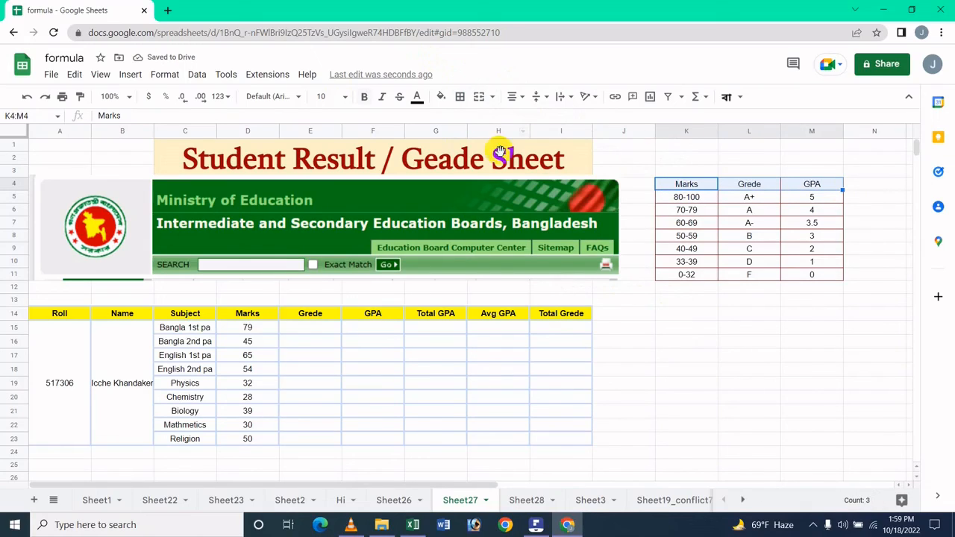
Step: Make the K4:M4 header row bold with a yellow fill
{"action": "left_click", "coordinate": [371, 96]}
{"action": "left_click", "coordinate": [441, 96]}
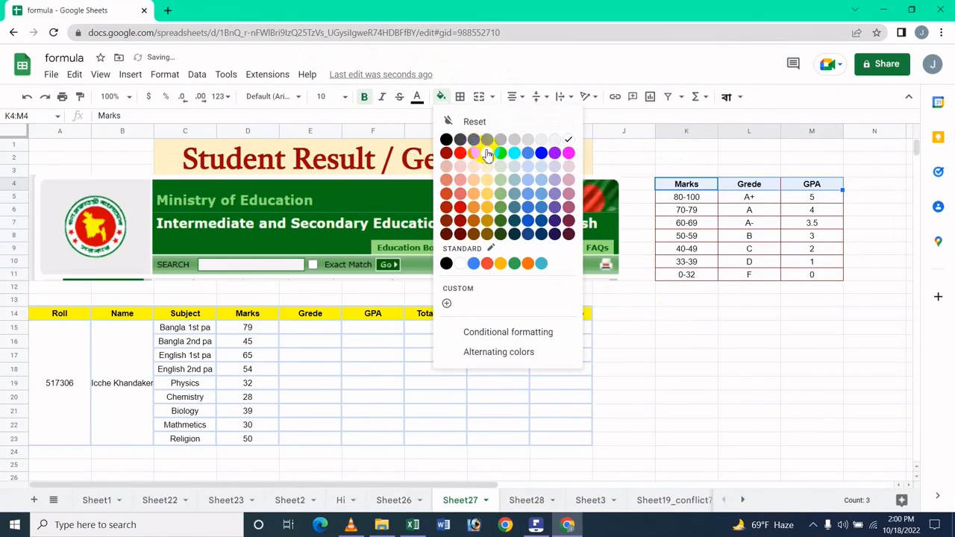
{"action": "left_click", "coordinate": [487, 153]}
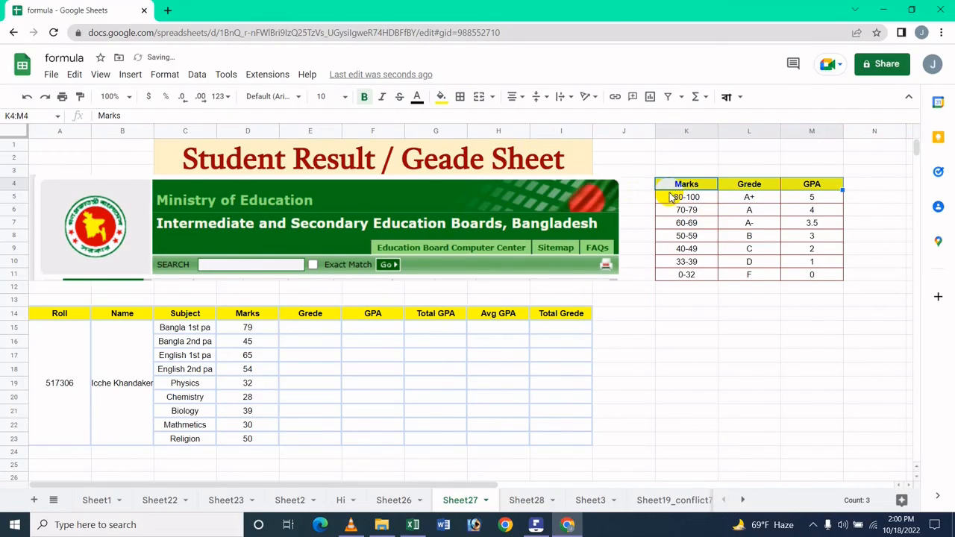
Step: Fill the lookup table body K5:M11 with light blue
{"action": "left_click", "coordinate": [672, 197]}
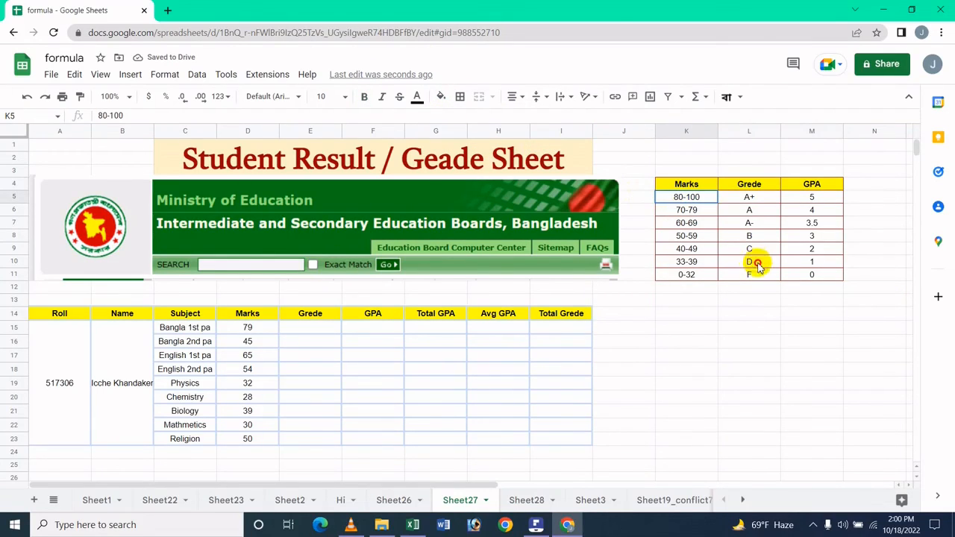
{"action": "left_click", "coordinate": [825, 276], "text": "shift"}
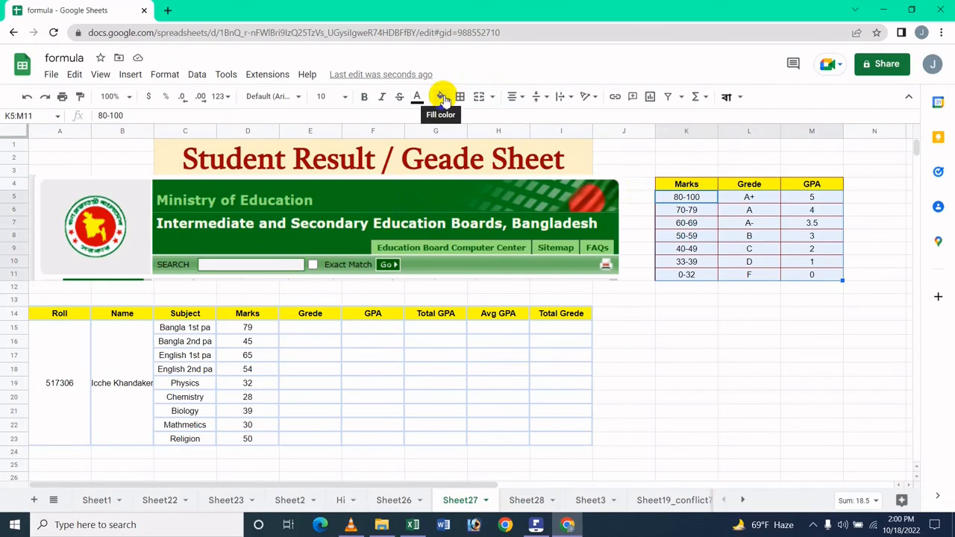
{"action": "left_click", "coordinate": [442, 98]}
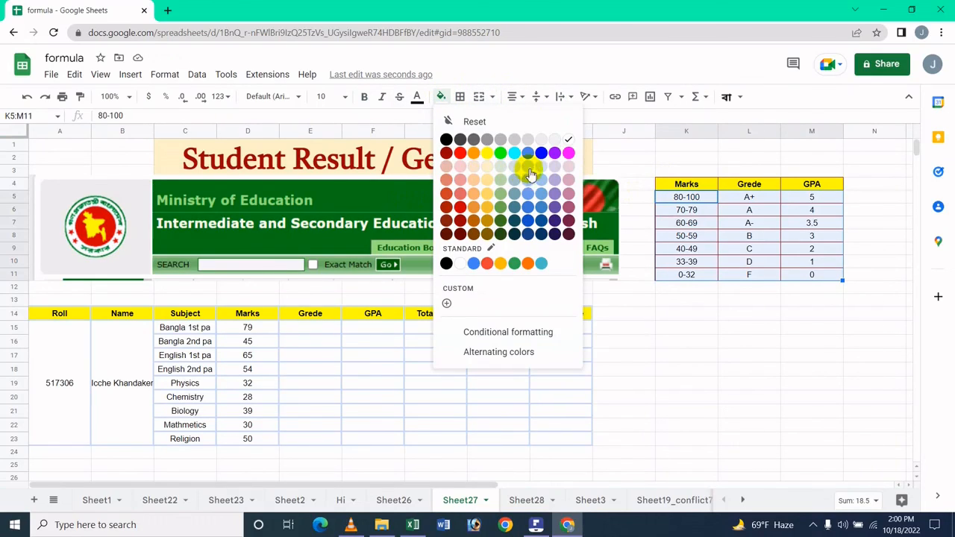
{"action": "left_click", "coordinate": [529, 166]}
{"action": "left_click", "coordinate": [711, 222]}
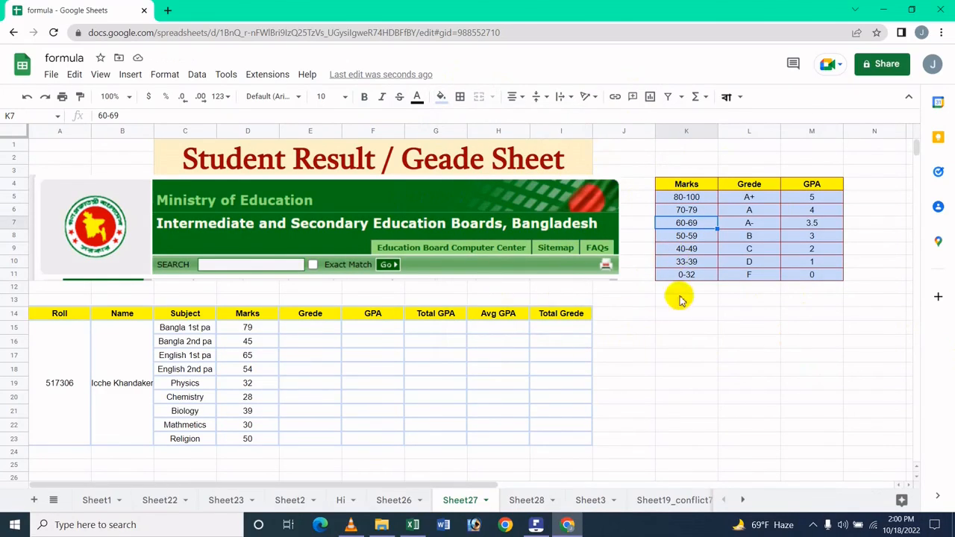
{"action": "left_click", "coordinate": [536, 524]}
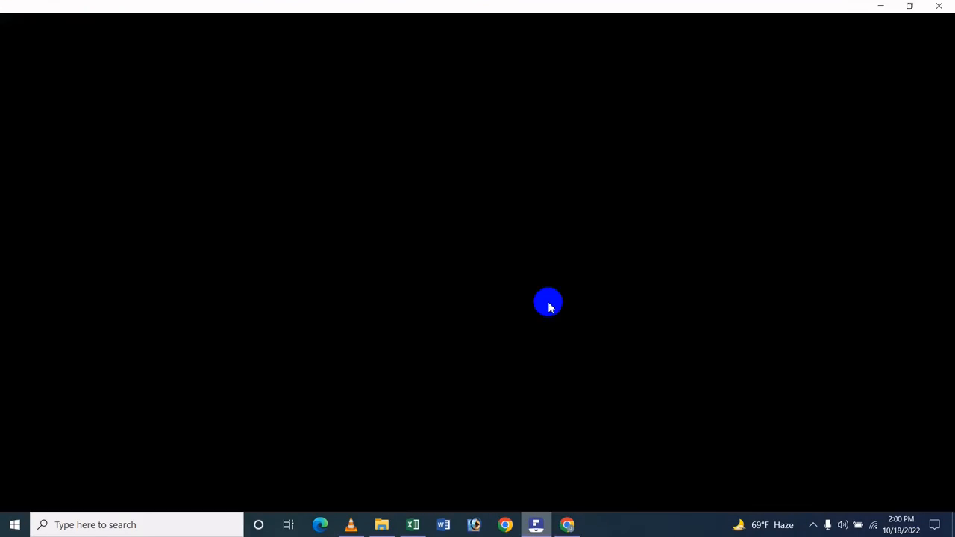